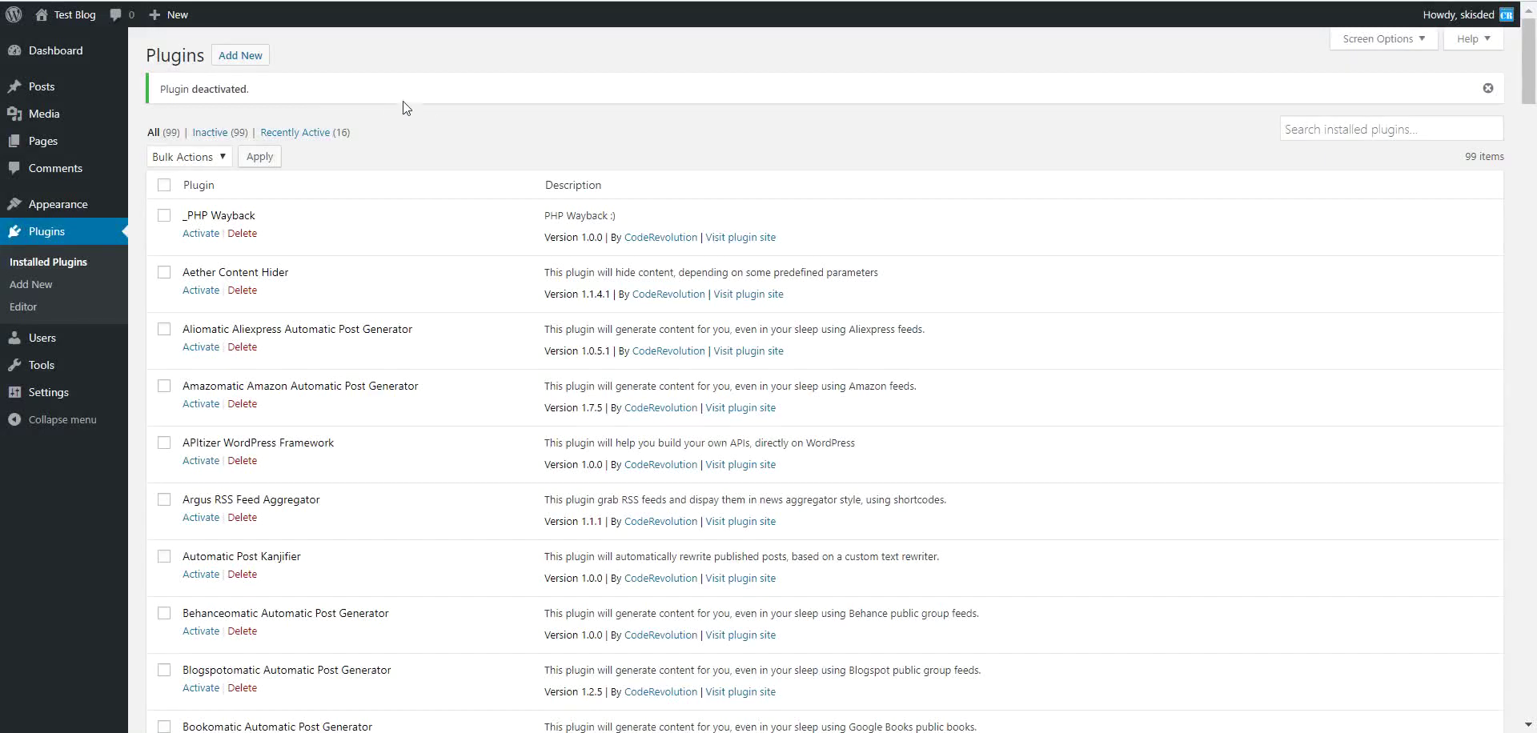
- Activate Amazomatic, then Youtubomatic 2.4.0 further down the Installed Plugins list
scroll(445, 322, down, 3)
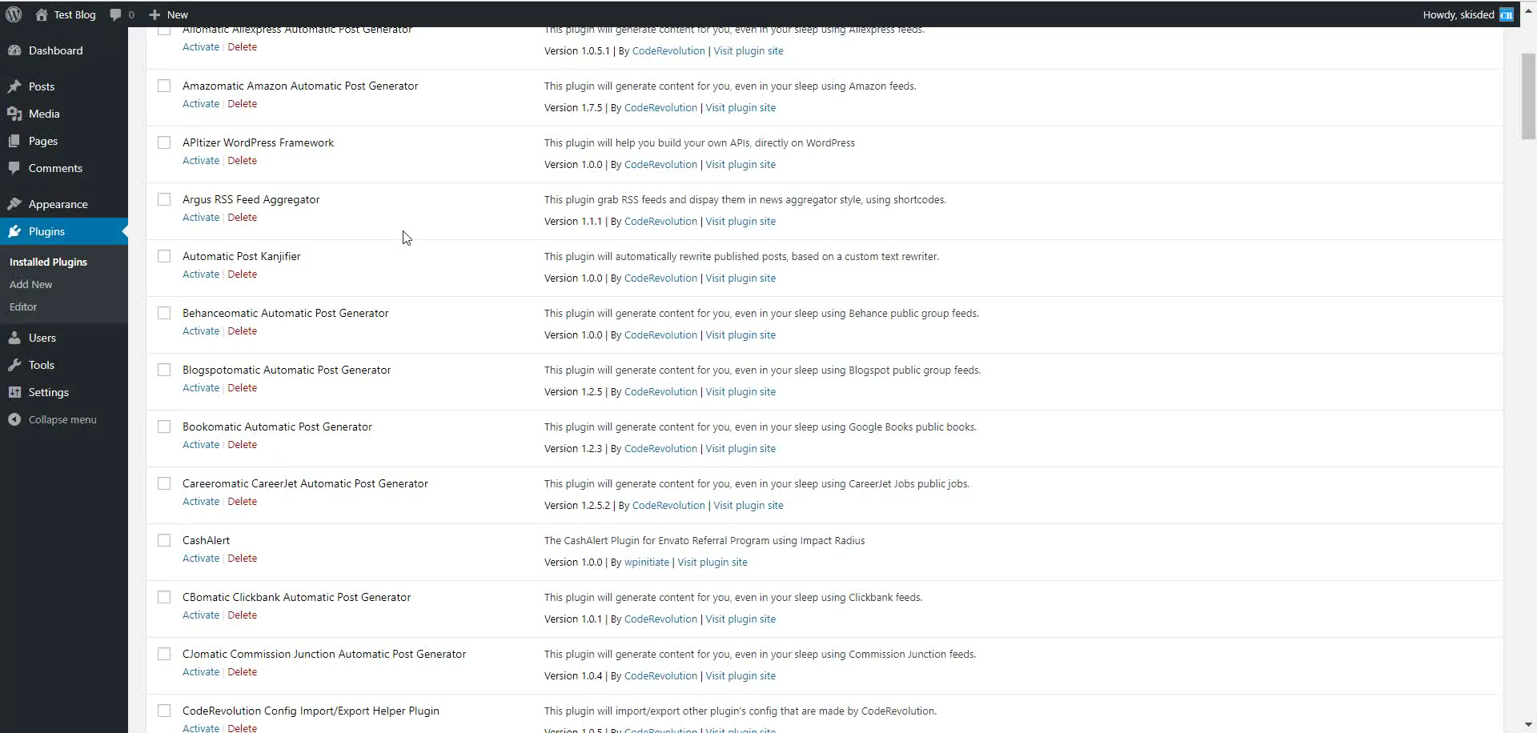
scroll(200, 105, up, 2)
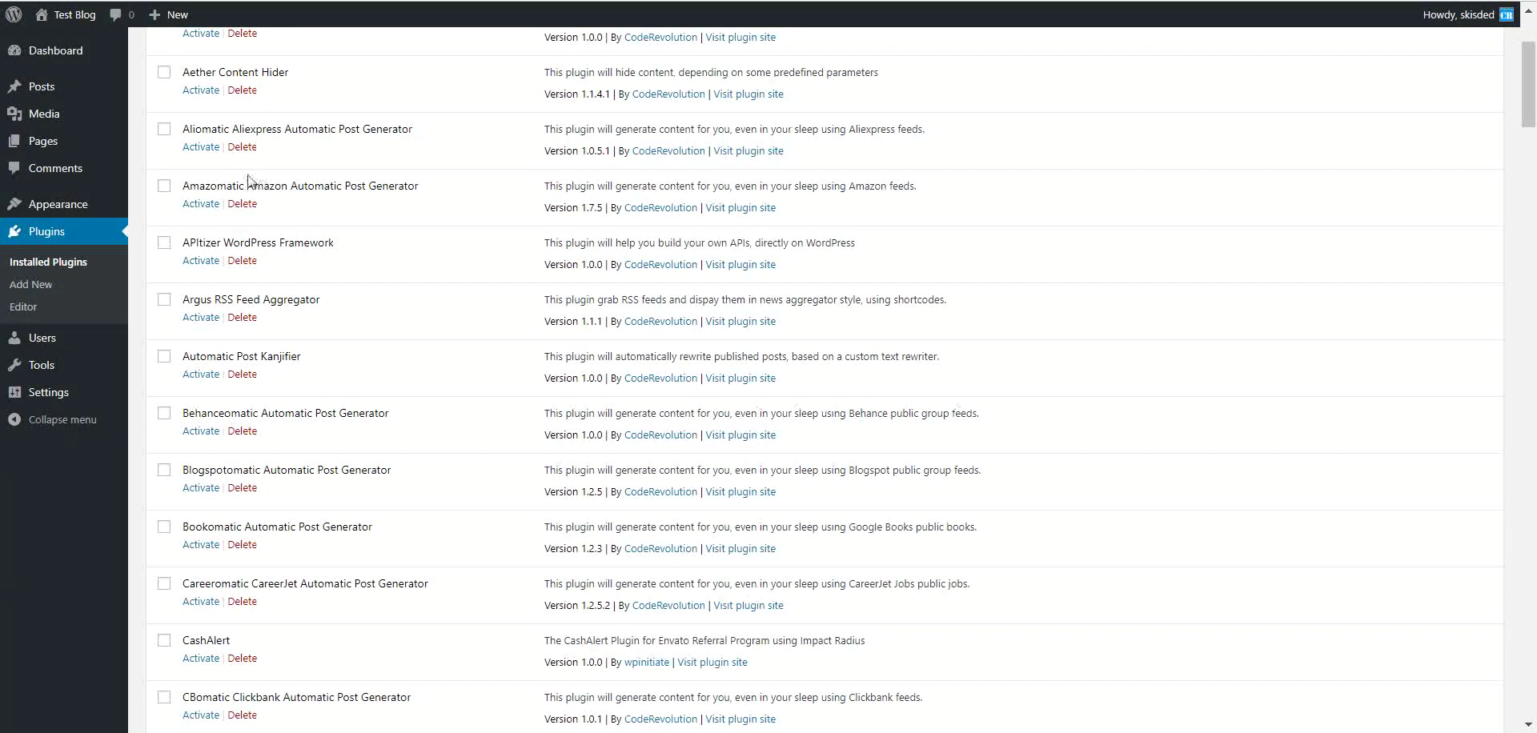
click(200, 206)
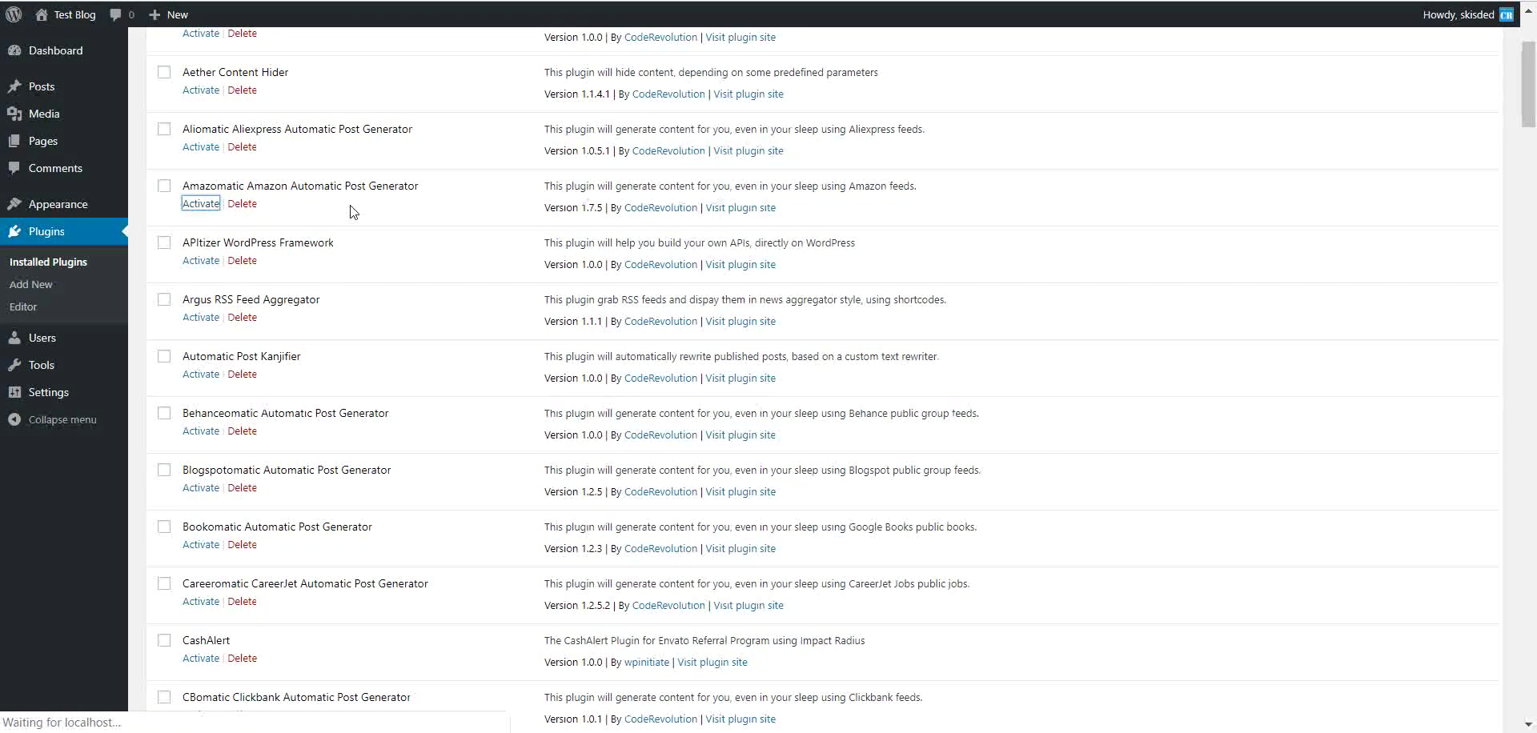
scroll(353, 308, down, 2)
drag(1526, 96, 1496, 690)
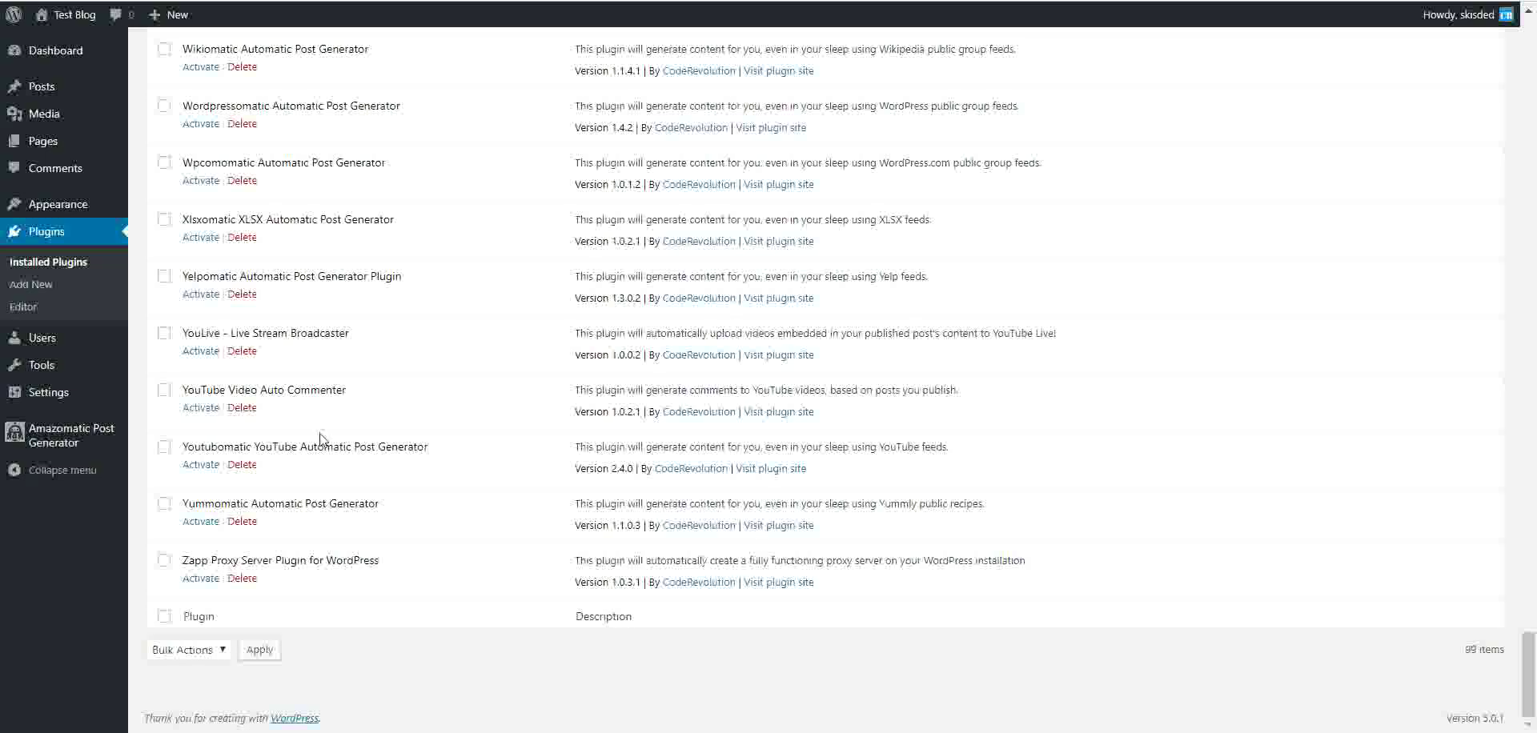
click(201, 464)
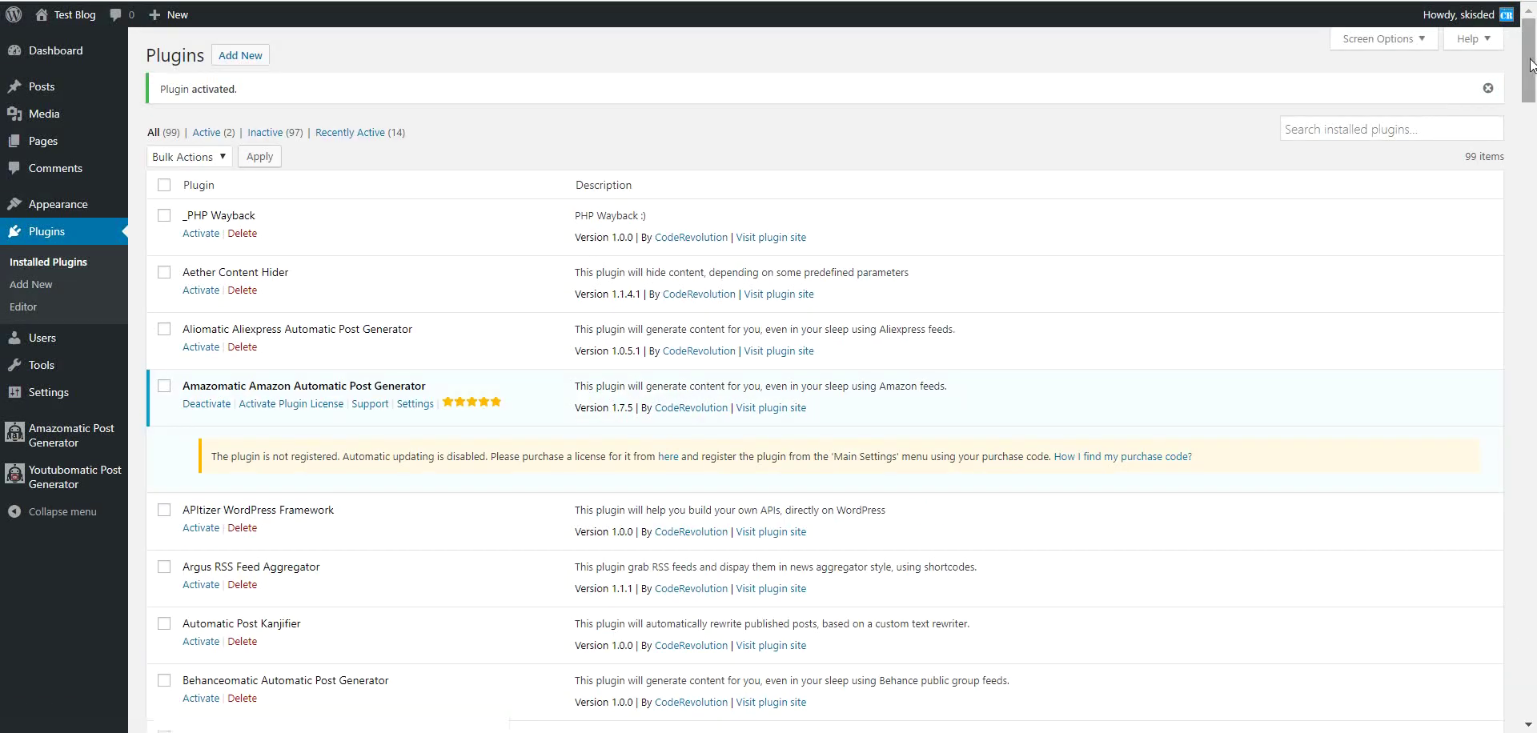
drag(1525, 60, 1518, 673)
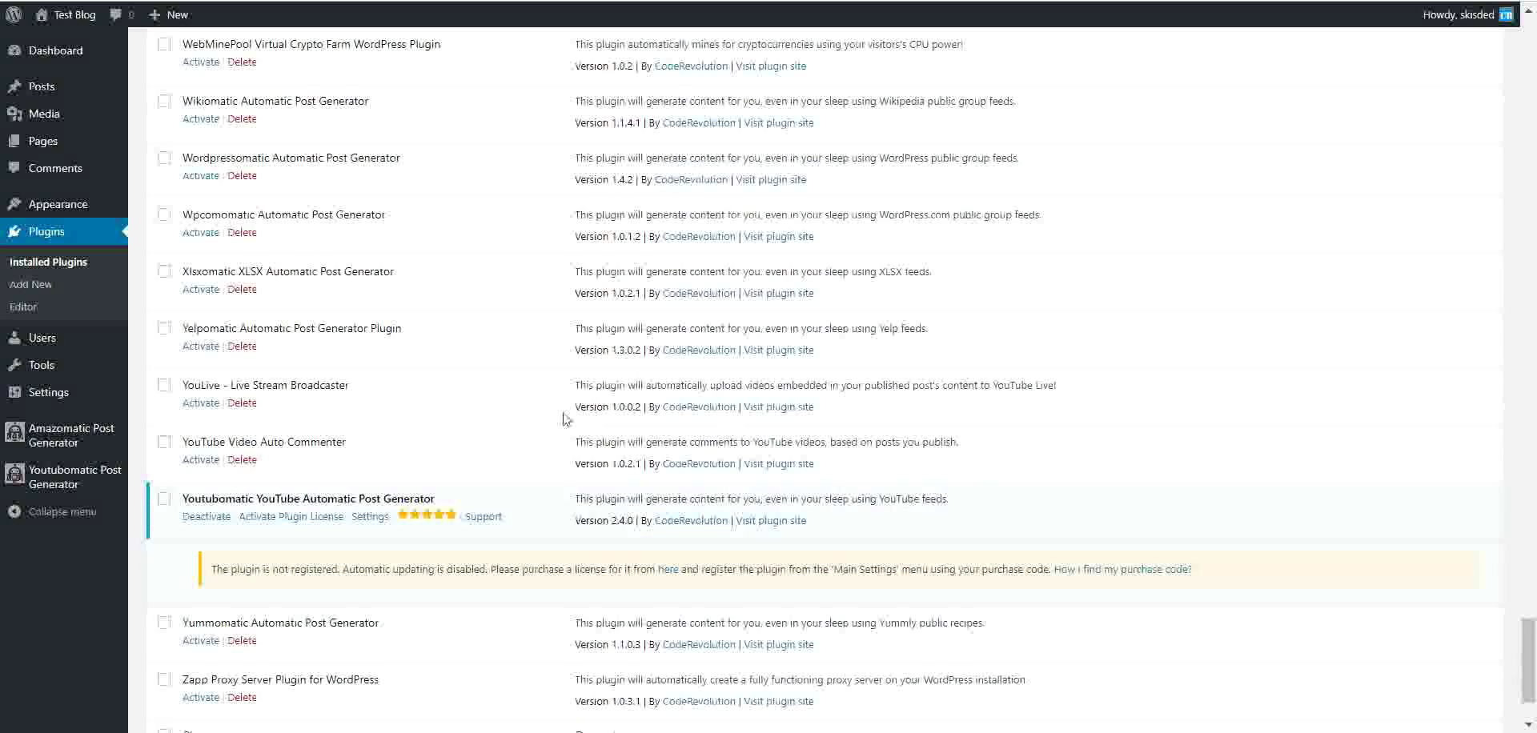
scroll(473, 416, down, 2)
scroll(473, 412, up, 1)
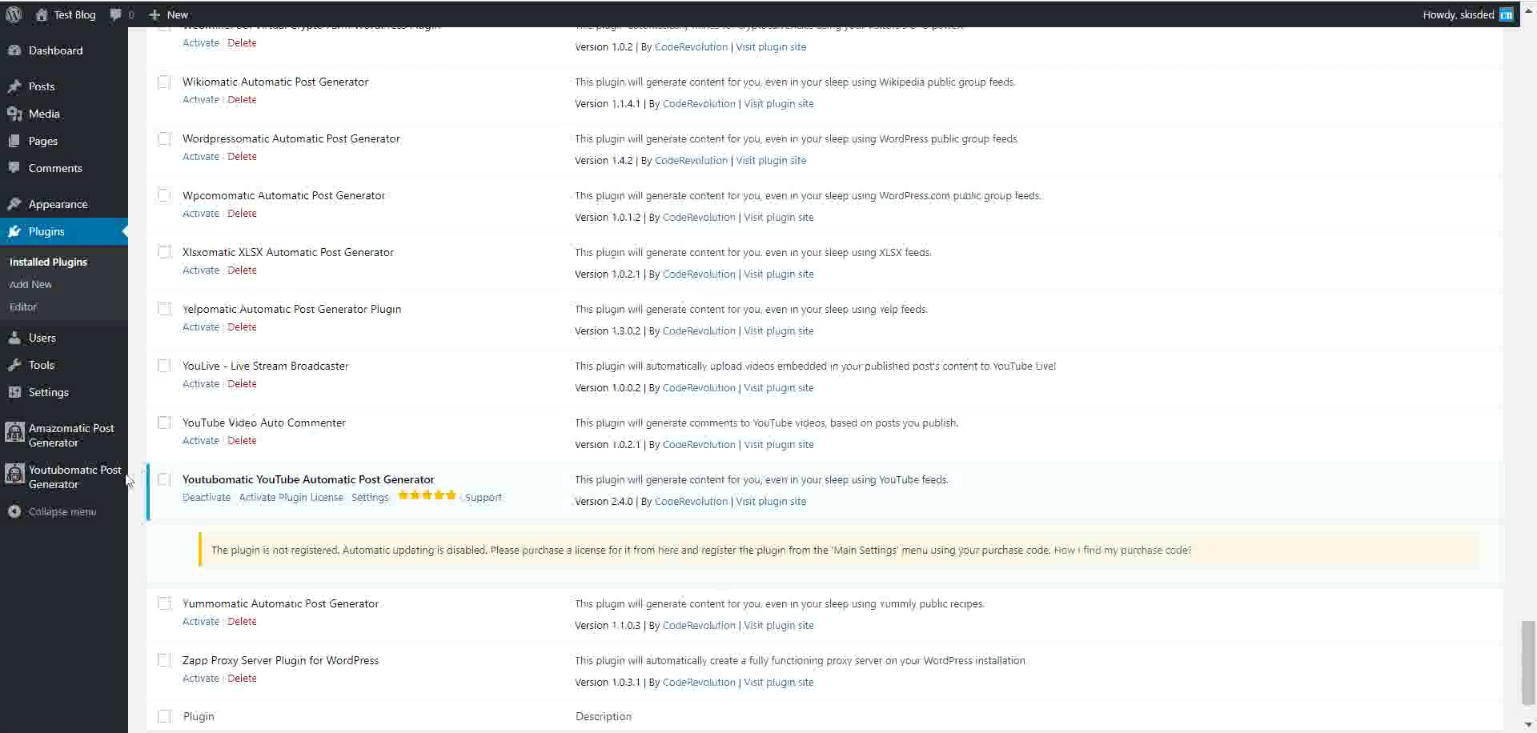
- Go to the Amazomatic Search to Posts rules page
mouse_move(121, 480)
click(169, 503)
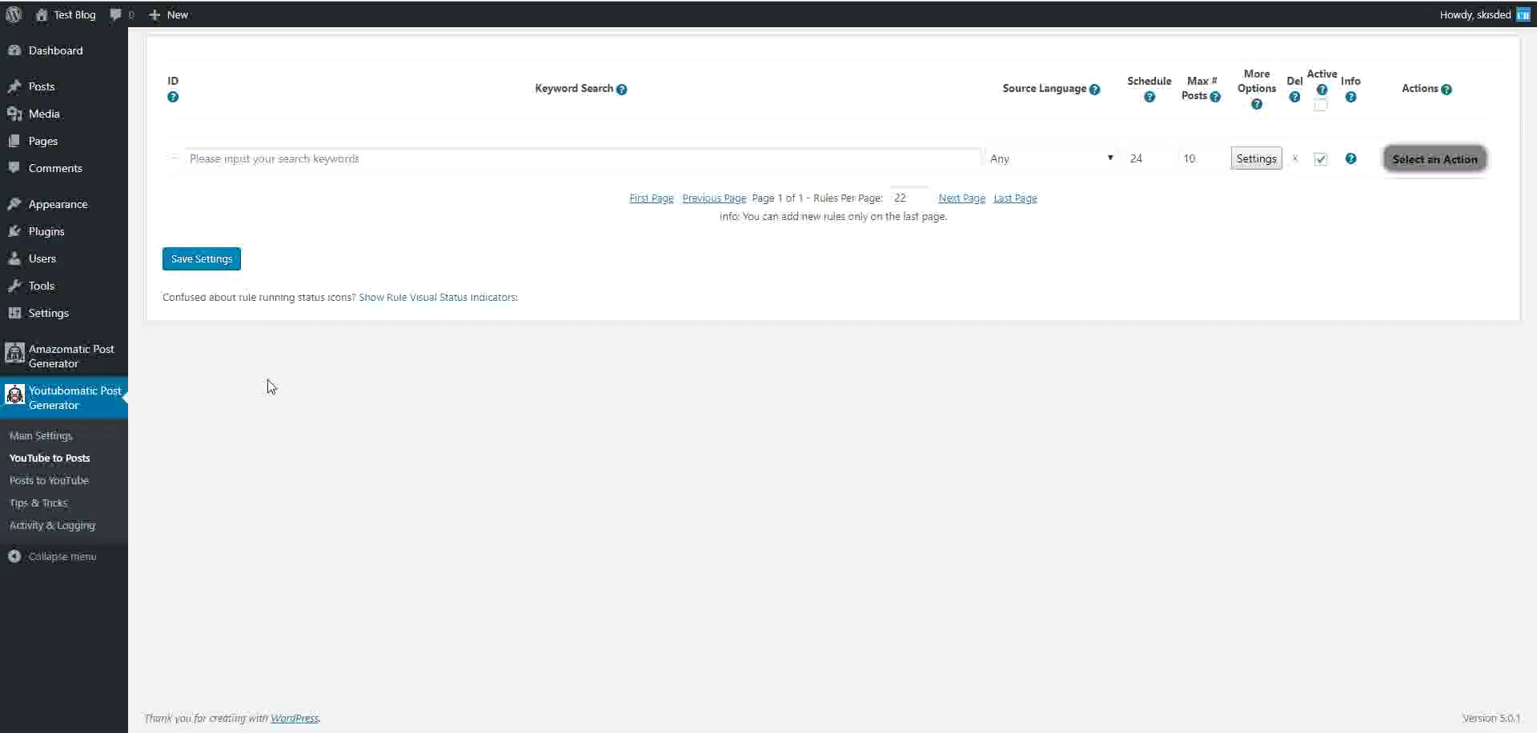
mouse_move(96, 356)
right_click(171, 379)
key(Escape)
click(172, 376)
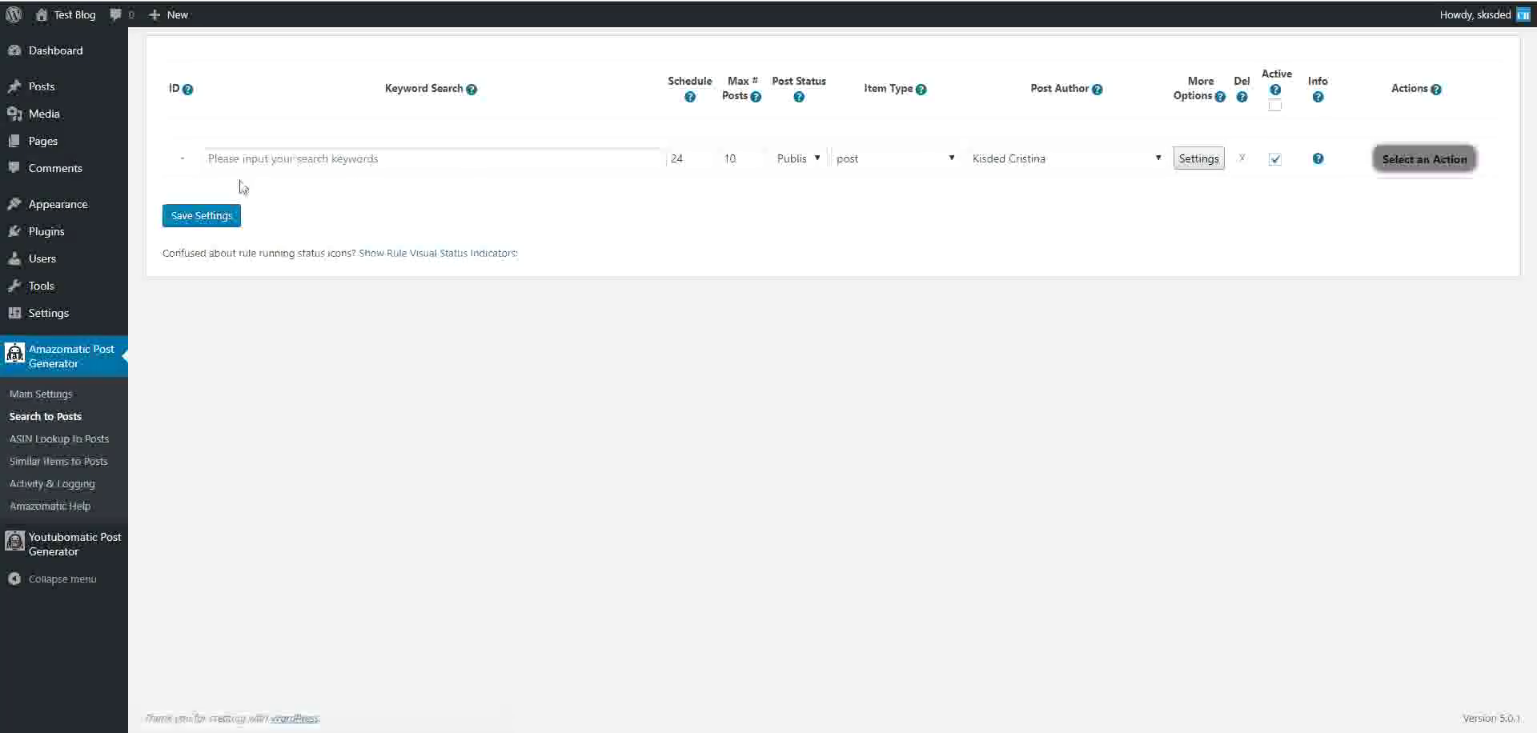
- Enter 'rolex watch' as the new rule's keyword search
click(346, 157)
click(346, 156)
click(343, 155)
text(rolex watch)
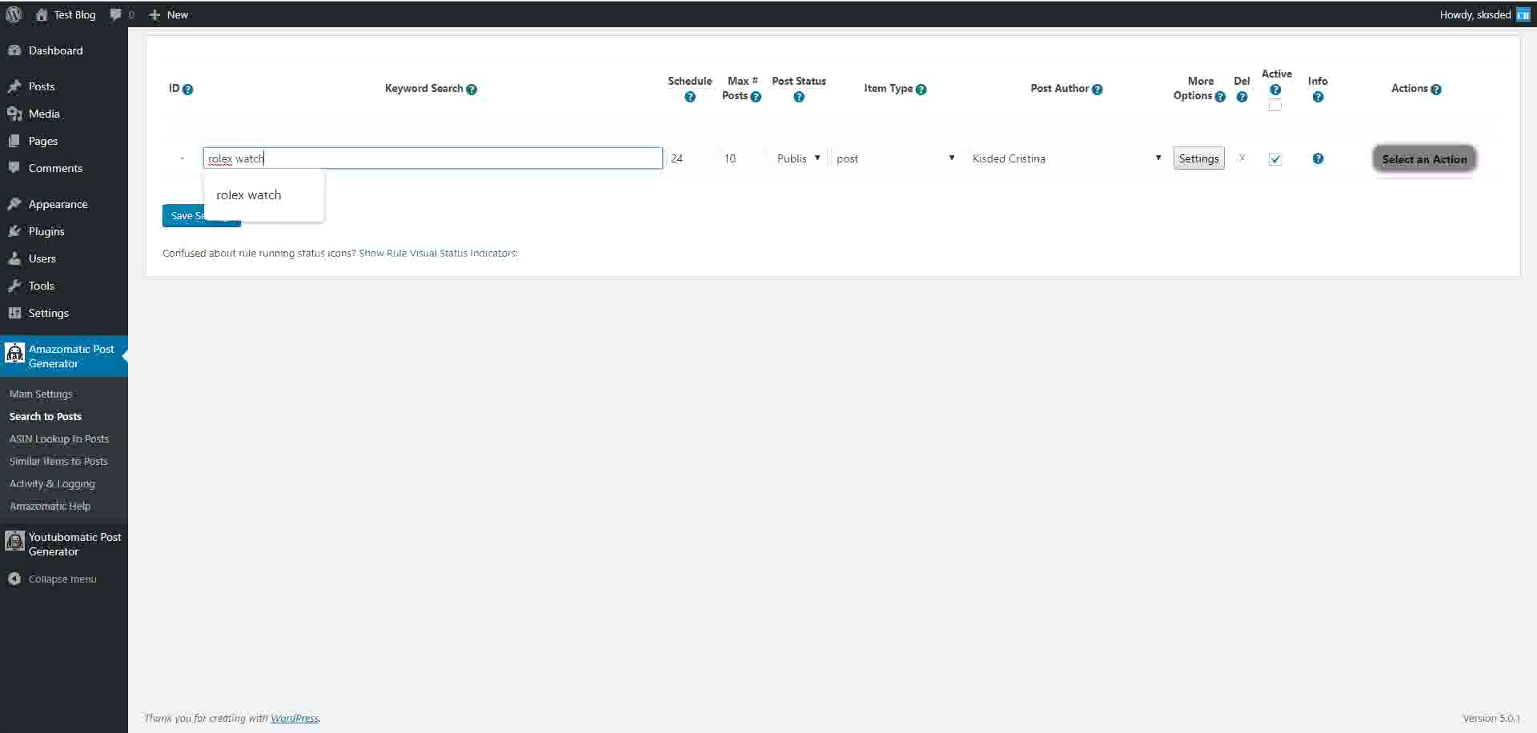
click(587, 221)
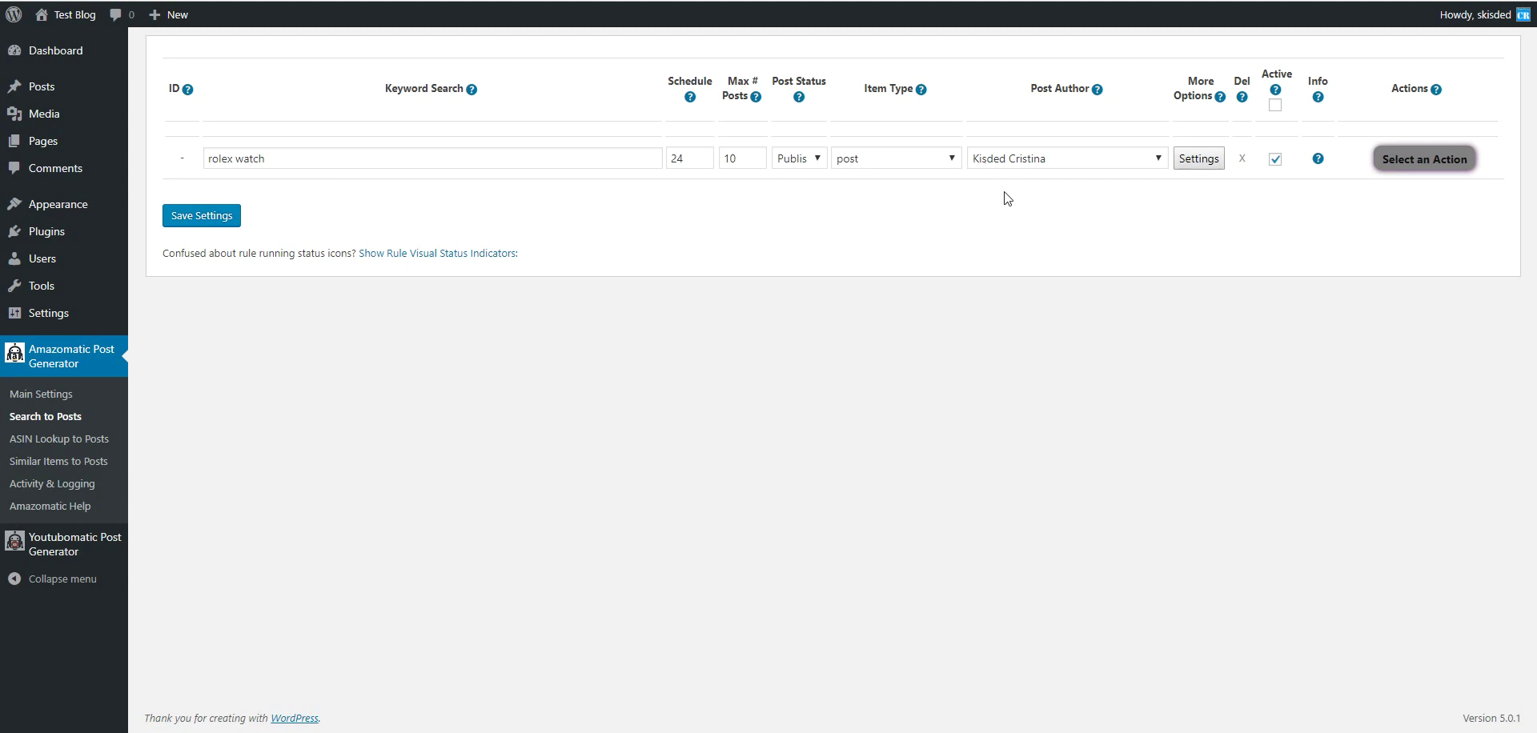
- Mark the rule inactive, save it as rule 0, and select its Info shortcode
click(1273, 161)
click(212, 220)
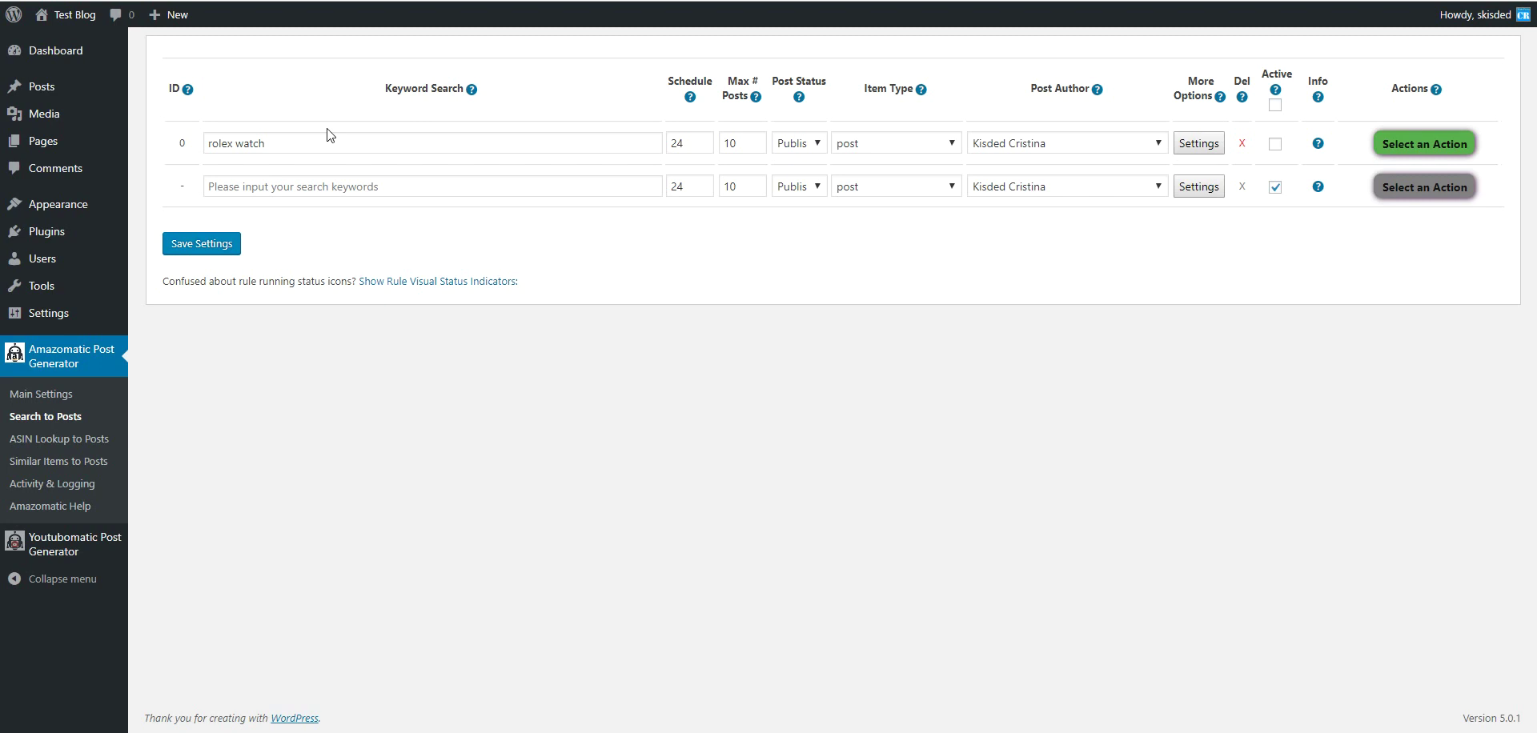
mouse_move(1238, 104)
mouse_move(1317, 147)
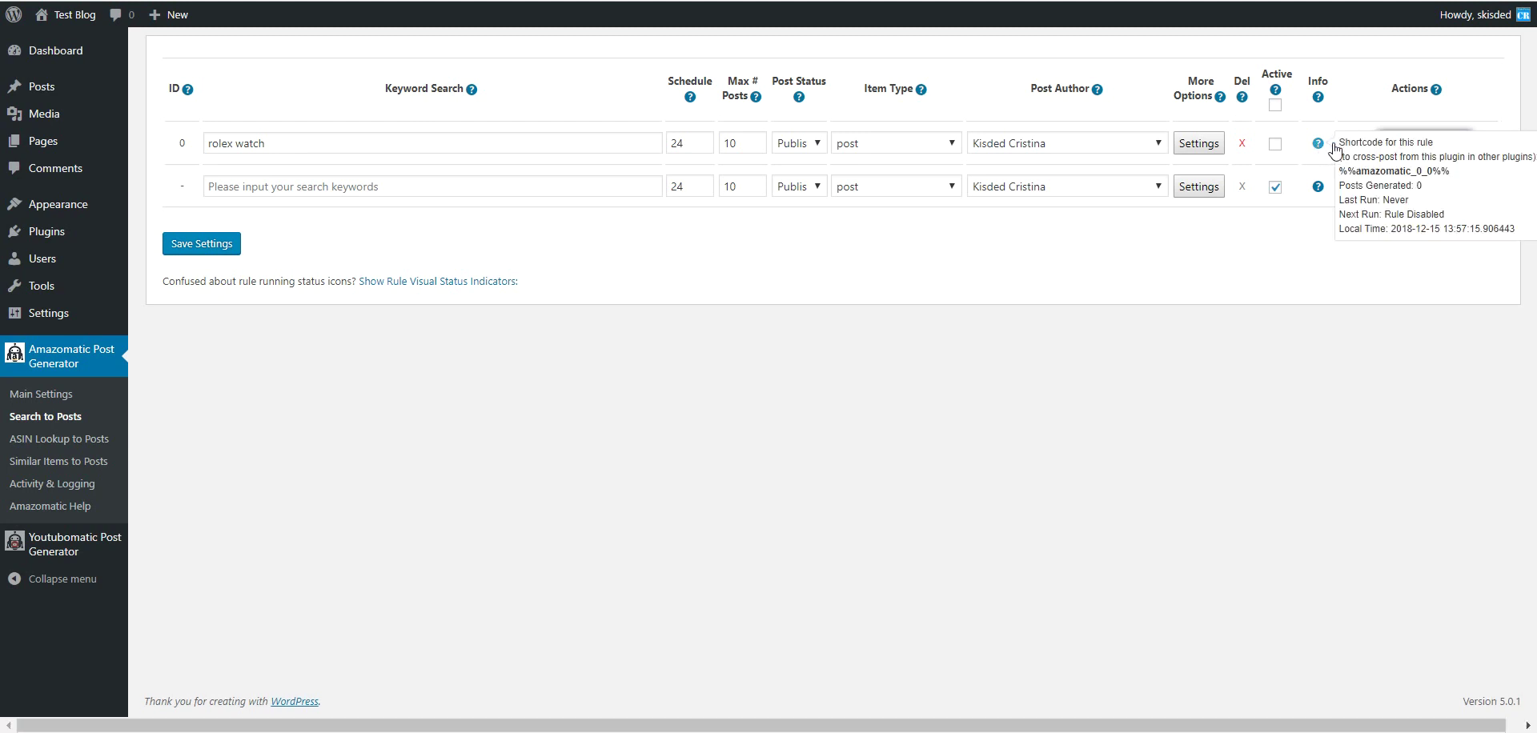
drag(1337, 171, 1451, 182)
key(ctrl+c)
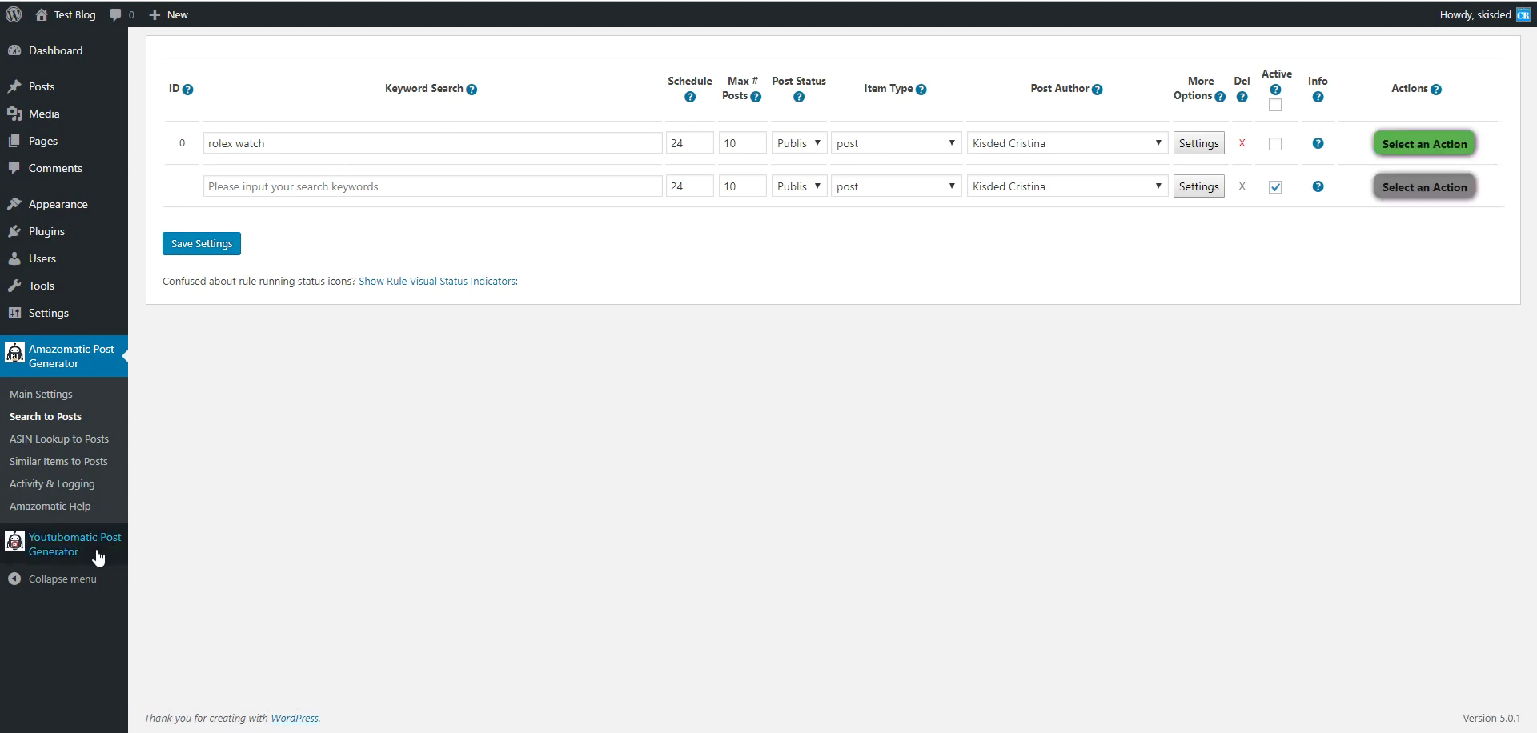
- On Youtubomatic YouTube to Posts, enter 'rolex watch' as the new rule's keywords
mouse_move(85, 549)
click(180, 562)
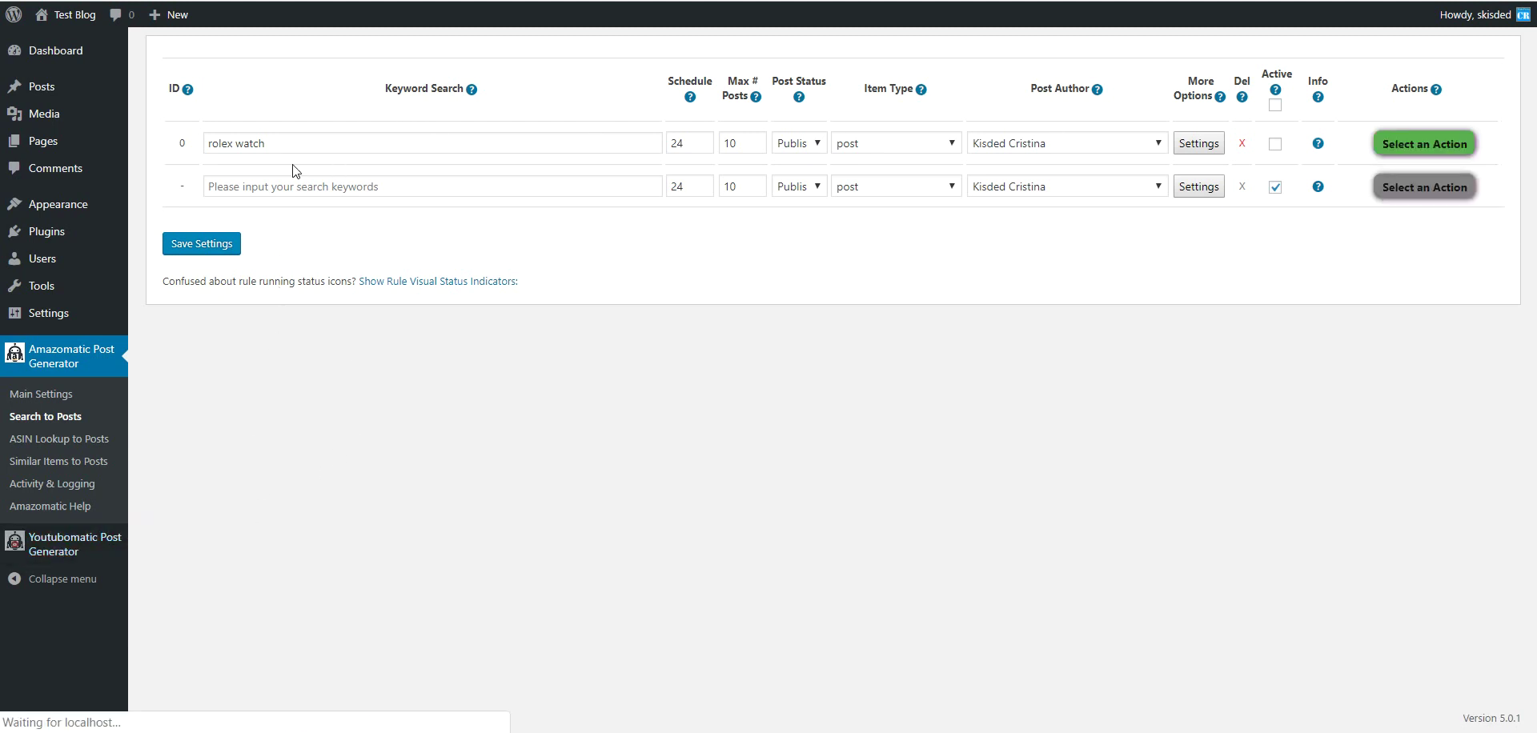
click(268, 159)
text(rolex )
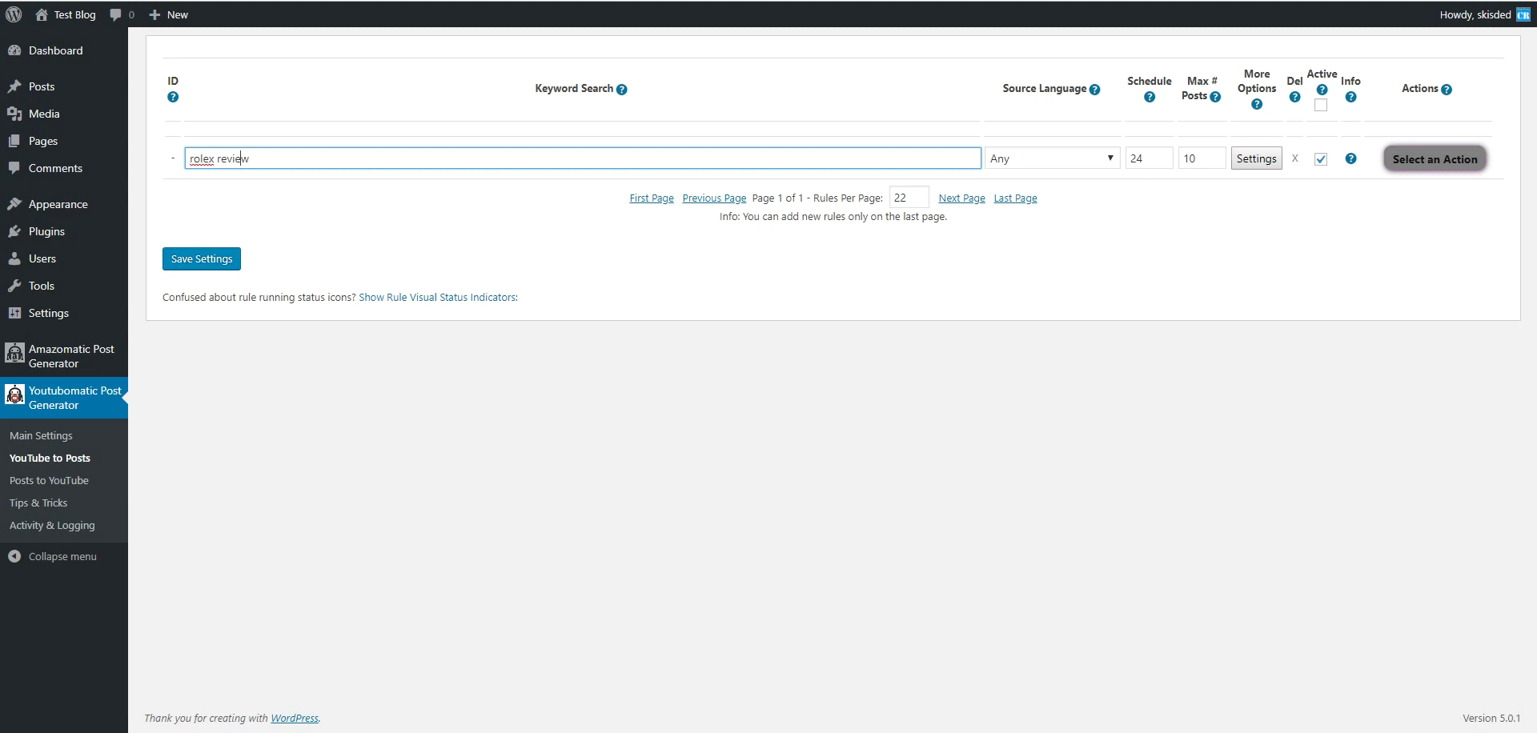
text(watch)
- Replace %%video_description%% in Generated Post Content with the pasted %%amazomatic_0_0%% shortcode
click(1253, 158)
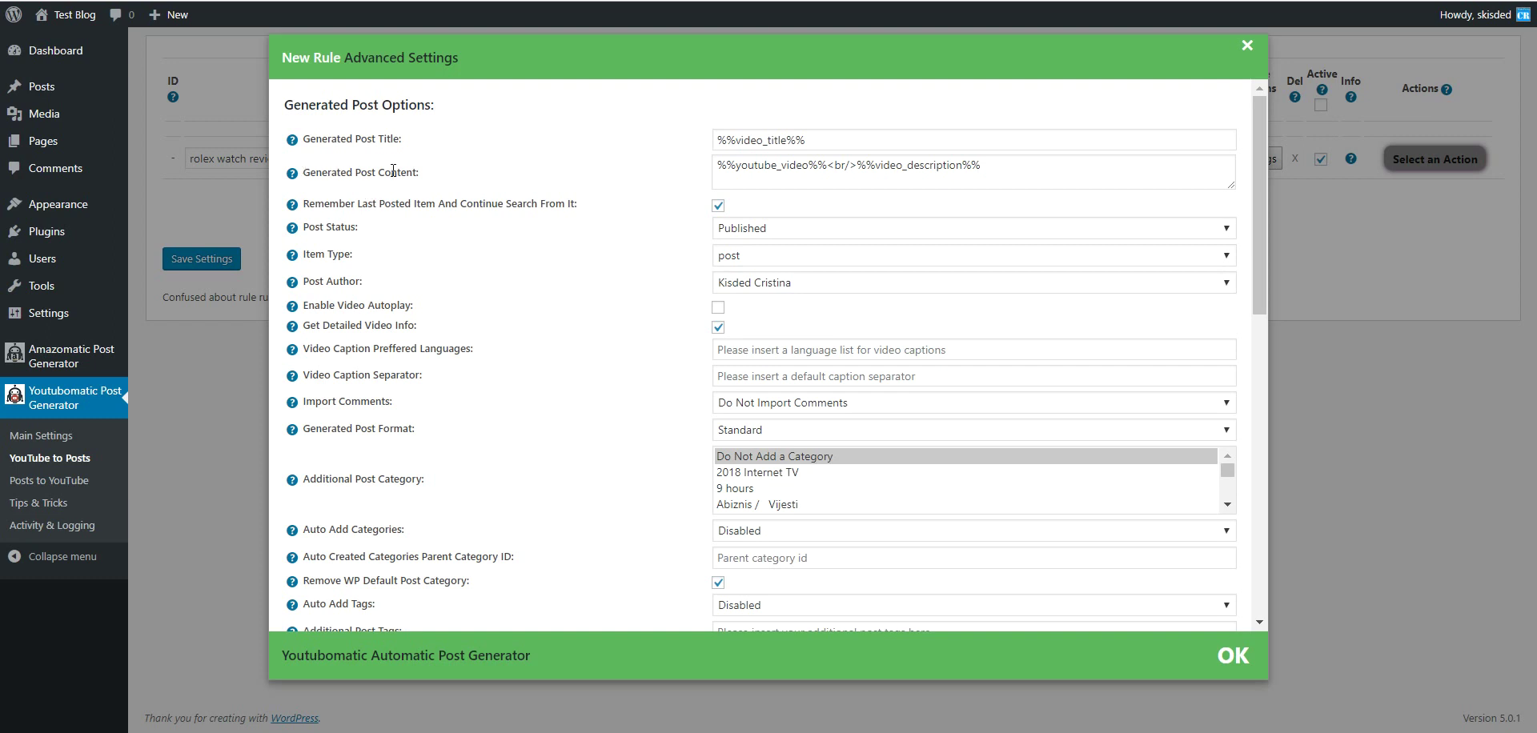
drag(827, 167, 987, 159)
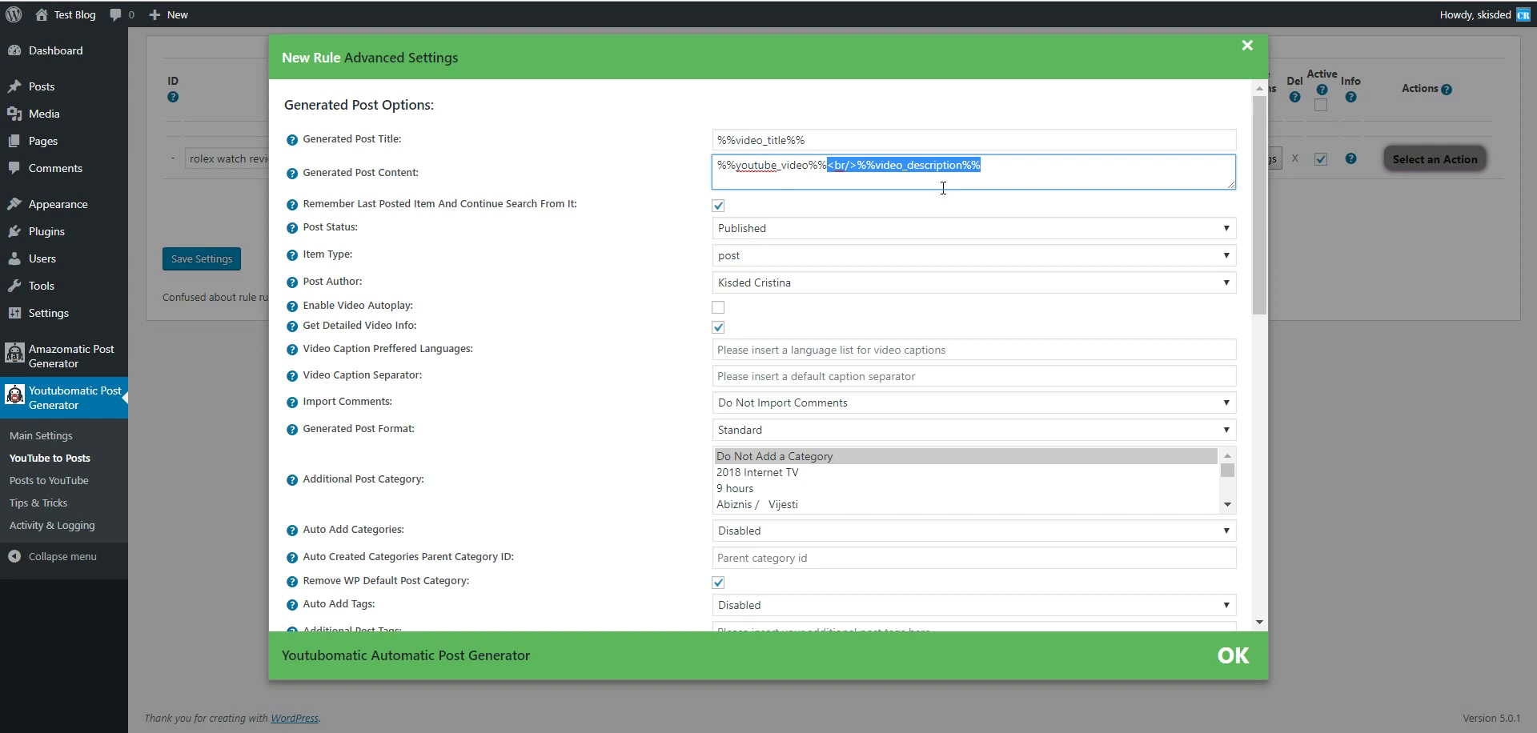
click(857, 166)
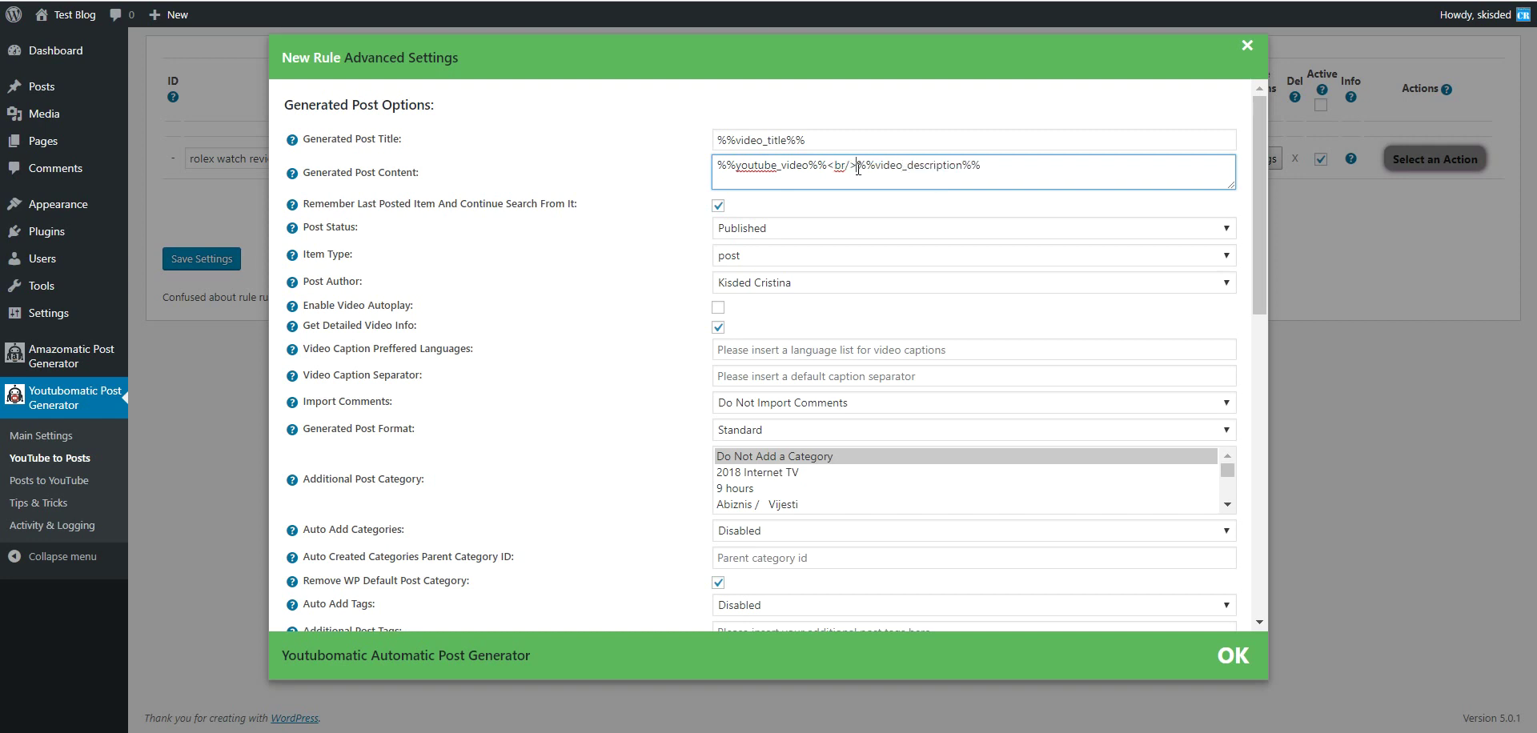
drag(858, 169, 987, 166)
key(ctrl+v)
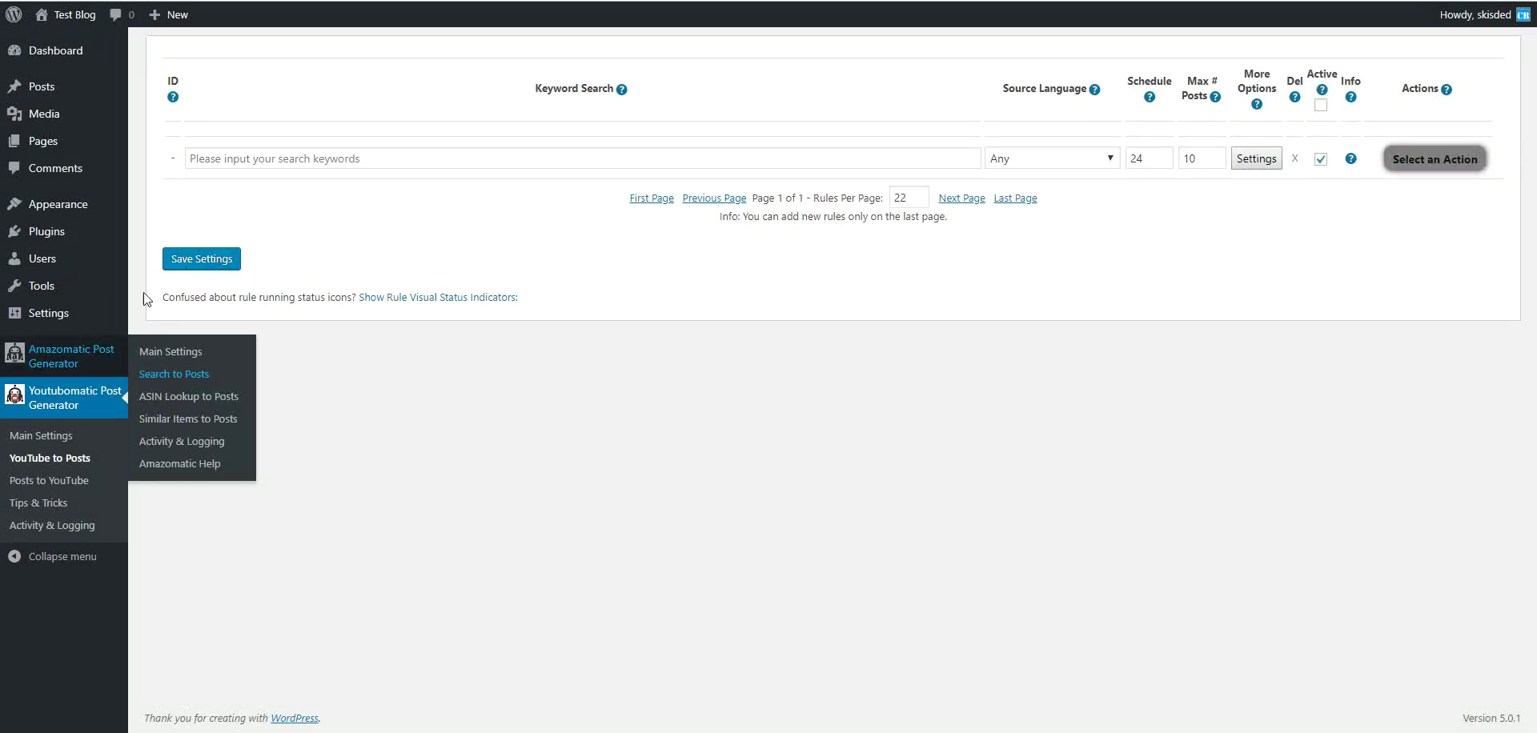
- On Amazomatic Search to Posts, add and save an inactive 'test' rule
click(168, 355)
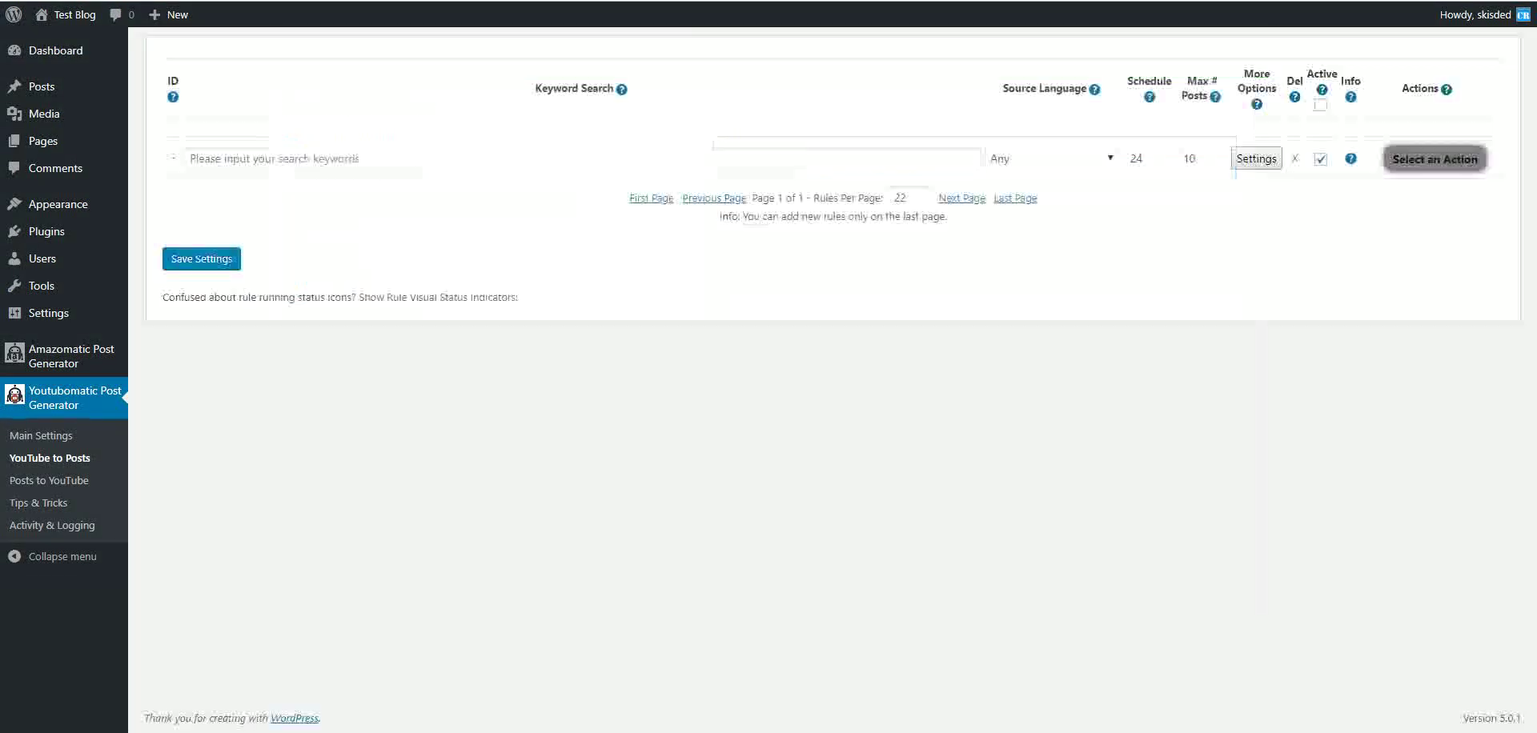
mouse_move(32, 346)
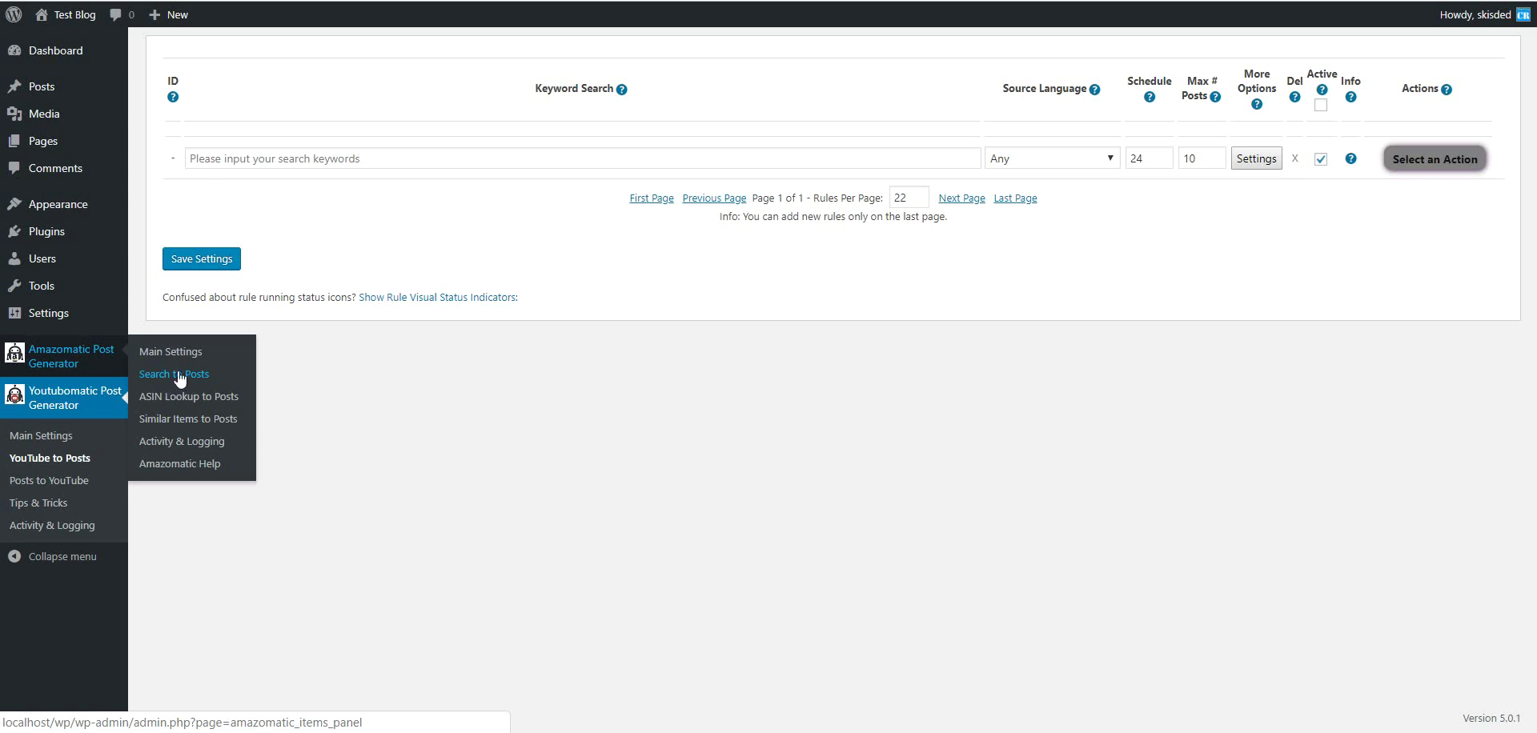
click(179, 376)
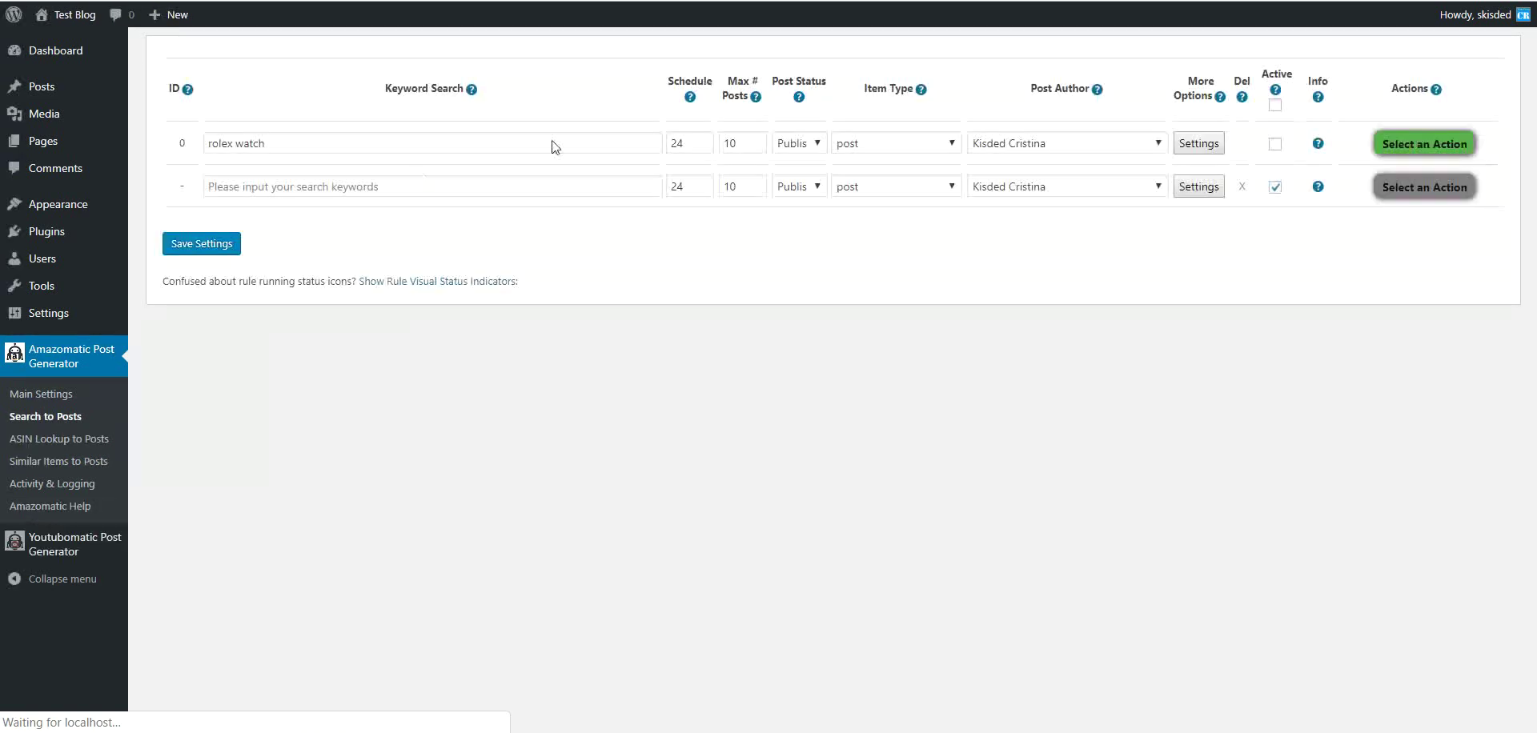
mouse_move(1317, 146)
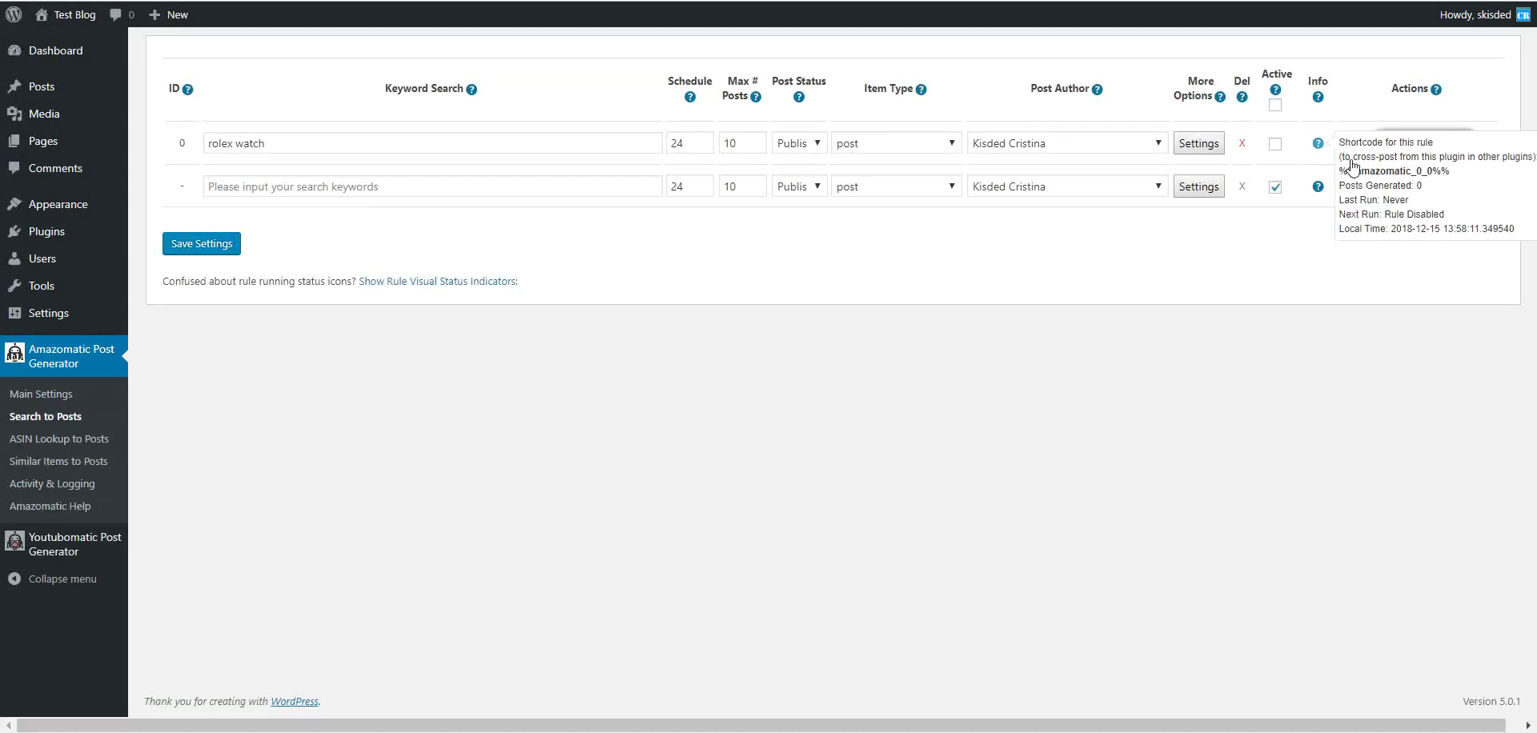
click(535, 187)
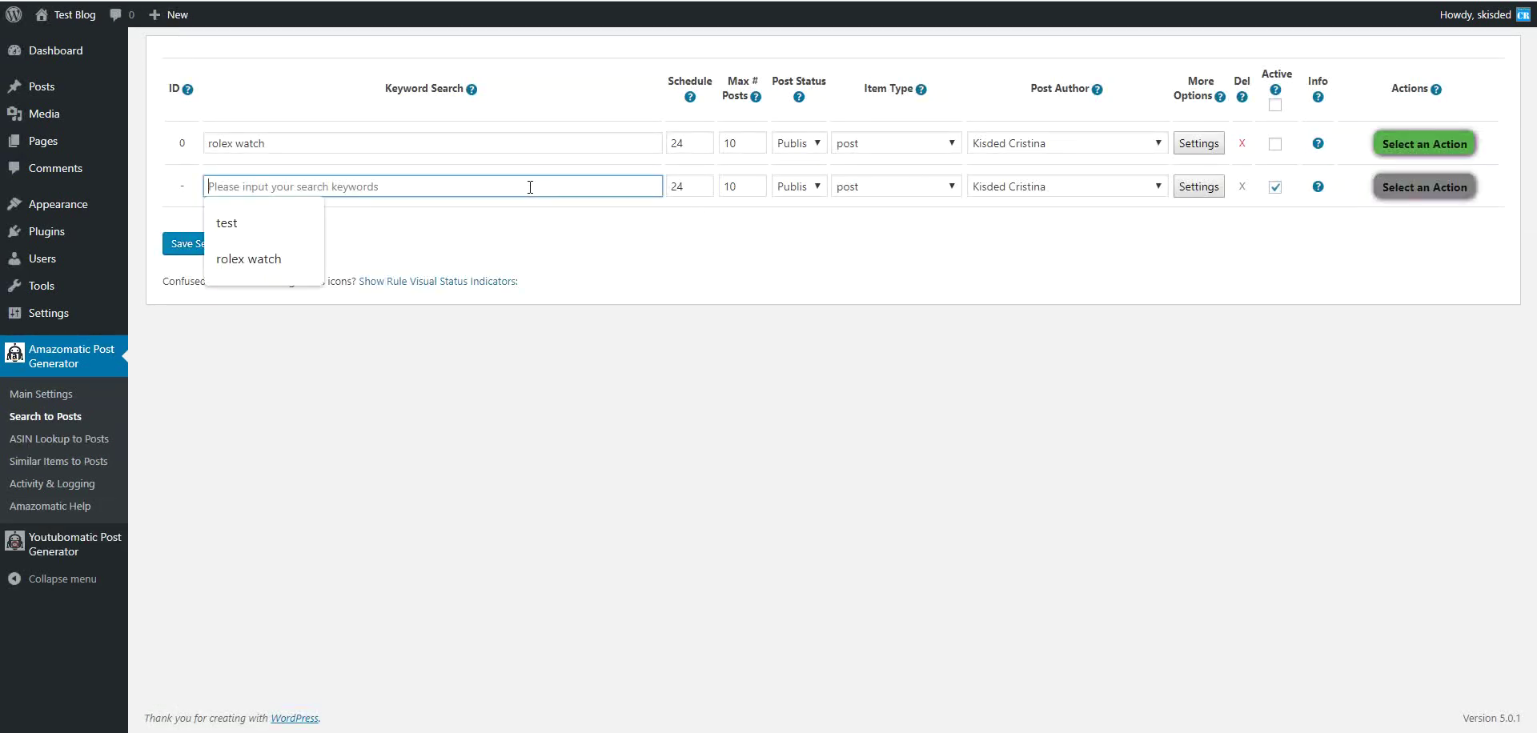
click(281, 209)
click(1274, 189)
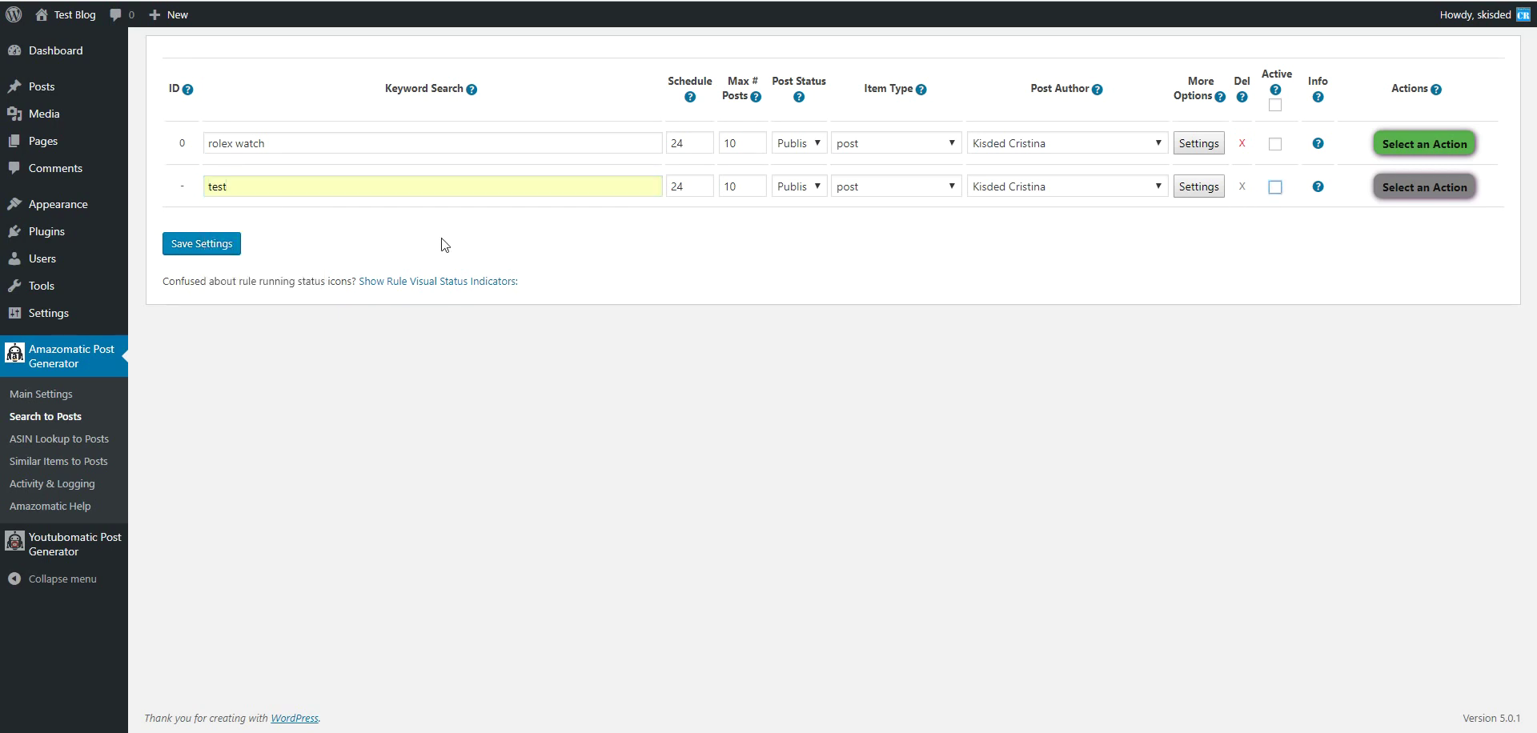
click(224, 245)
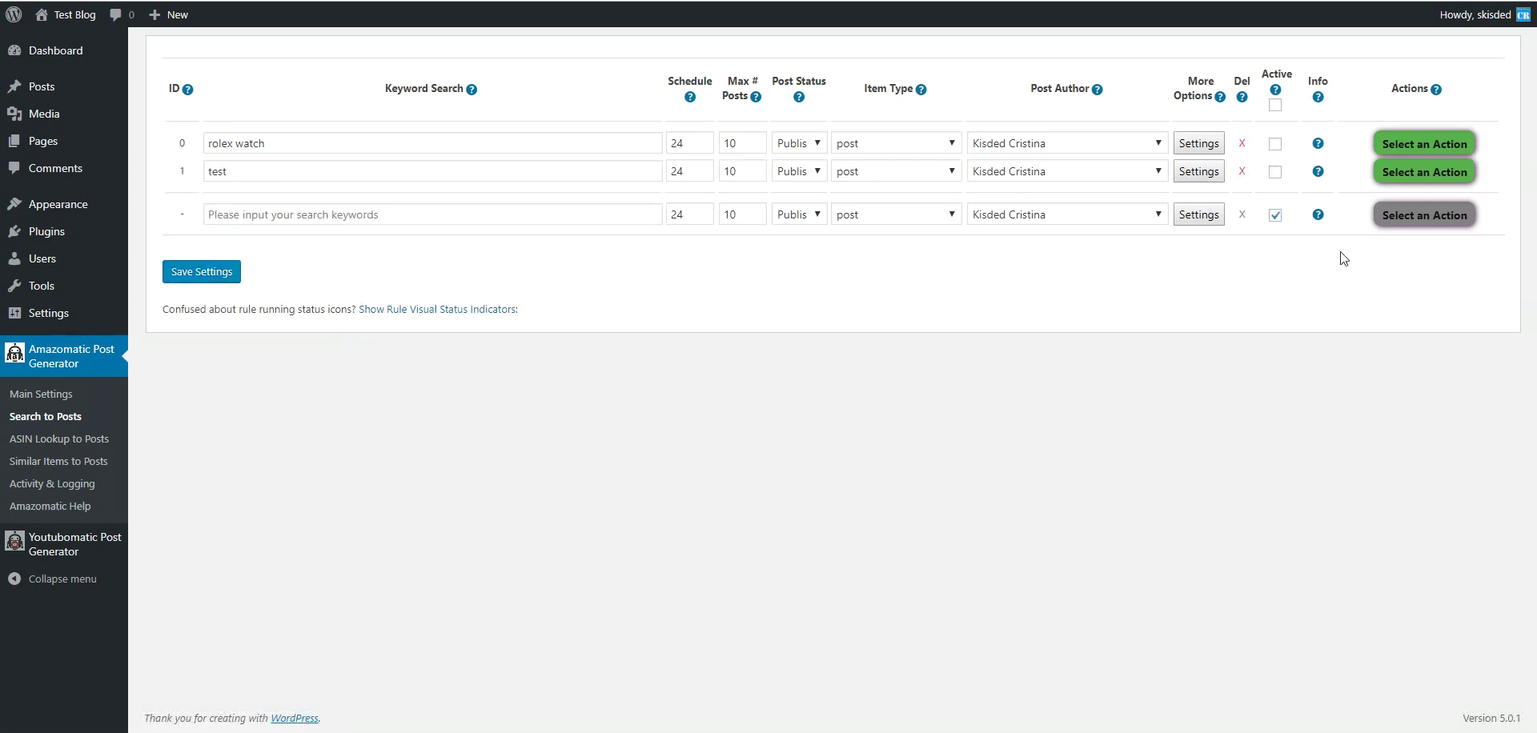
- Delete the temporary test rule 1, leaving only rule 0
mouse_move(1318, 171)
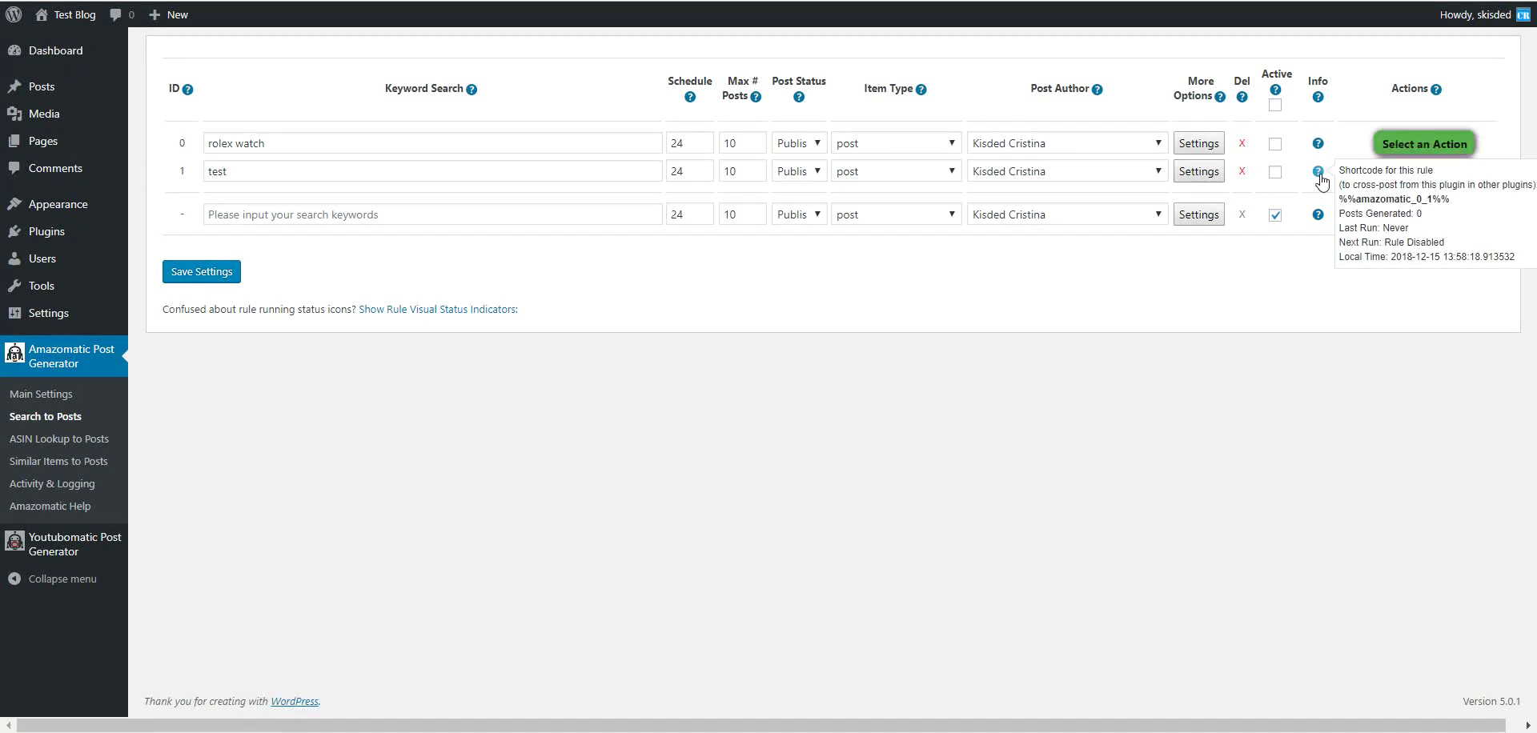
click(1241, 171)
key(Return)
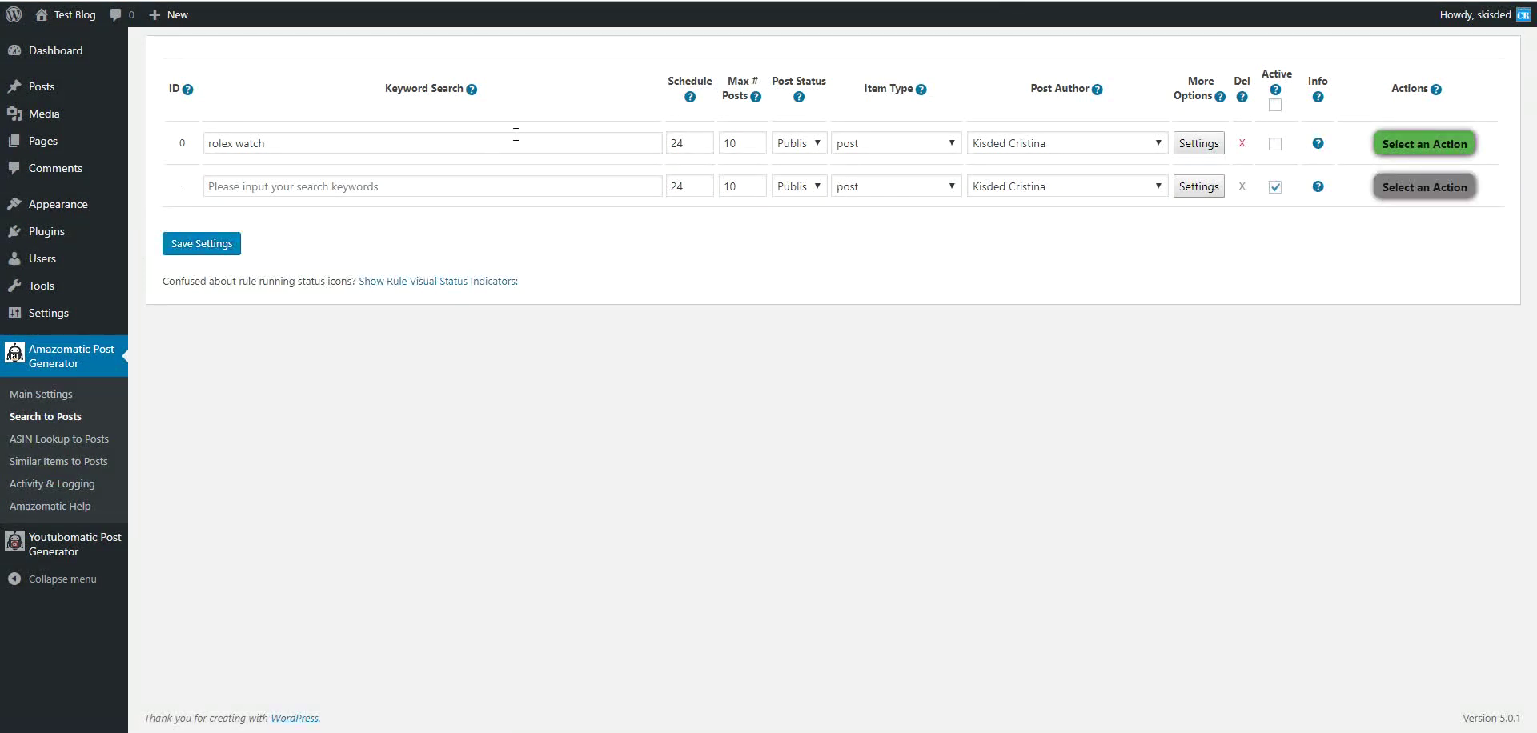
- Reopen rule 0's advanced settings; Generated Post Content reads %%youtube_video%%<br/>%%amazomatic_0_0%%
click(1198, 143)
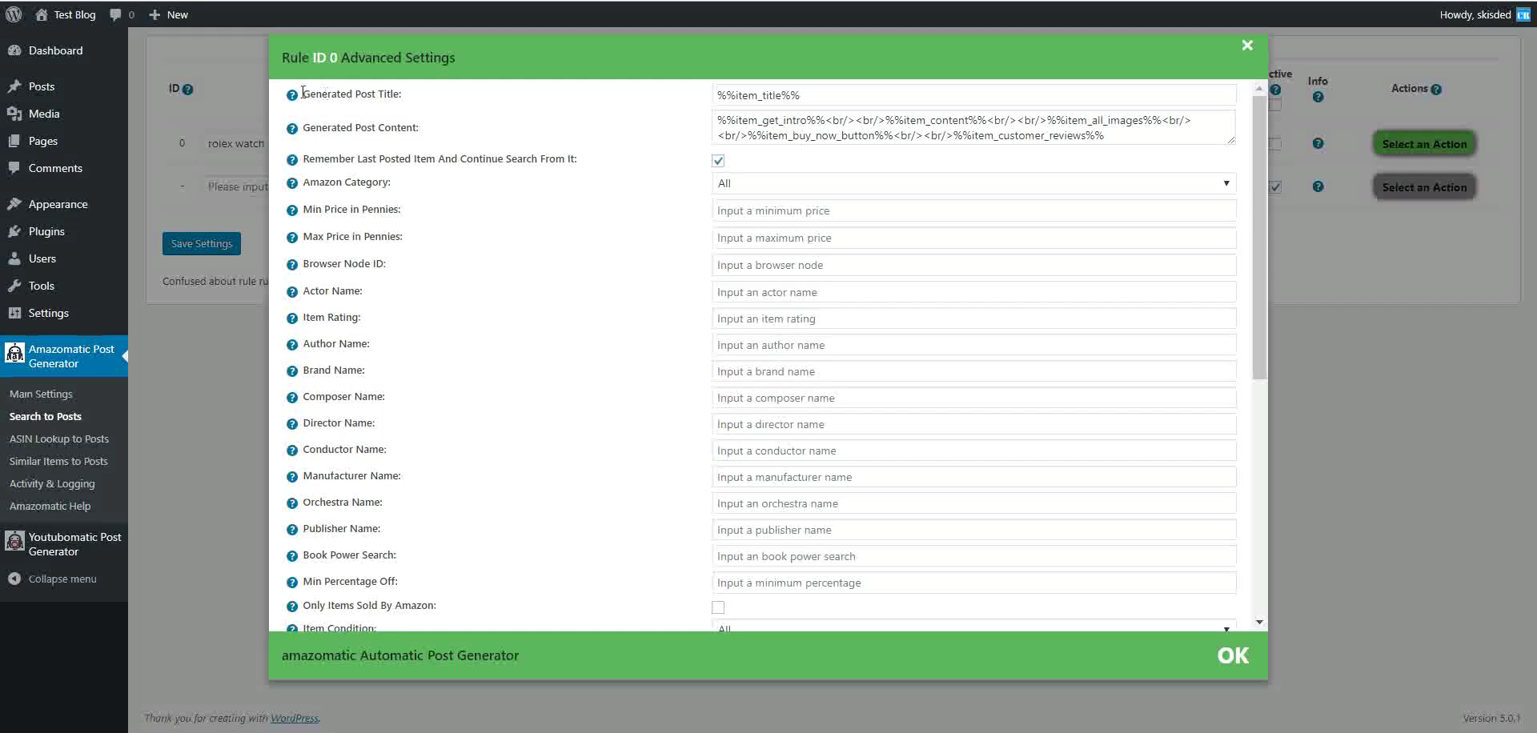
drag(307, 126, 417, 127)
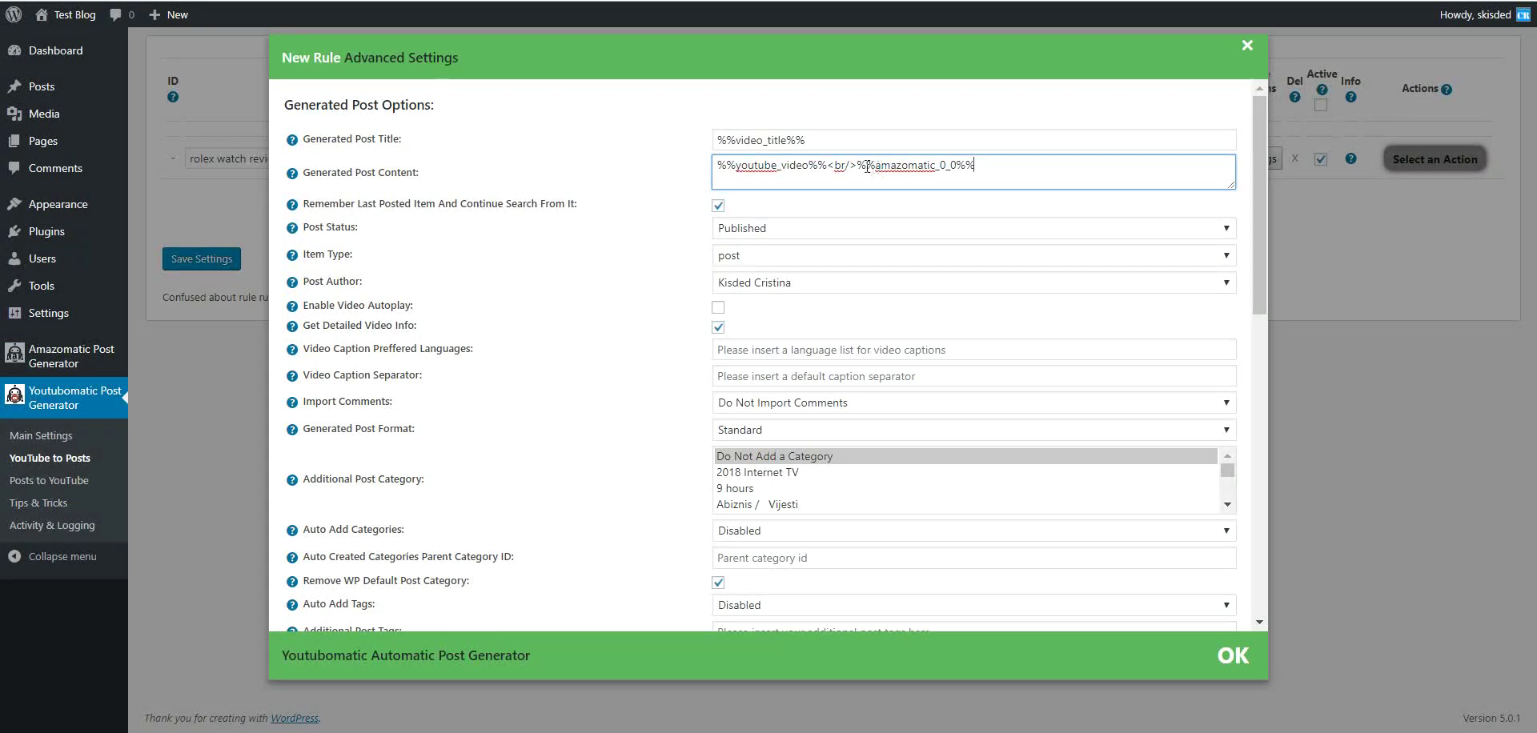
drag(857, 166, 978, 166)
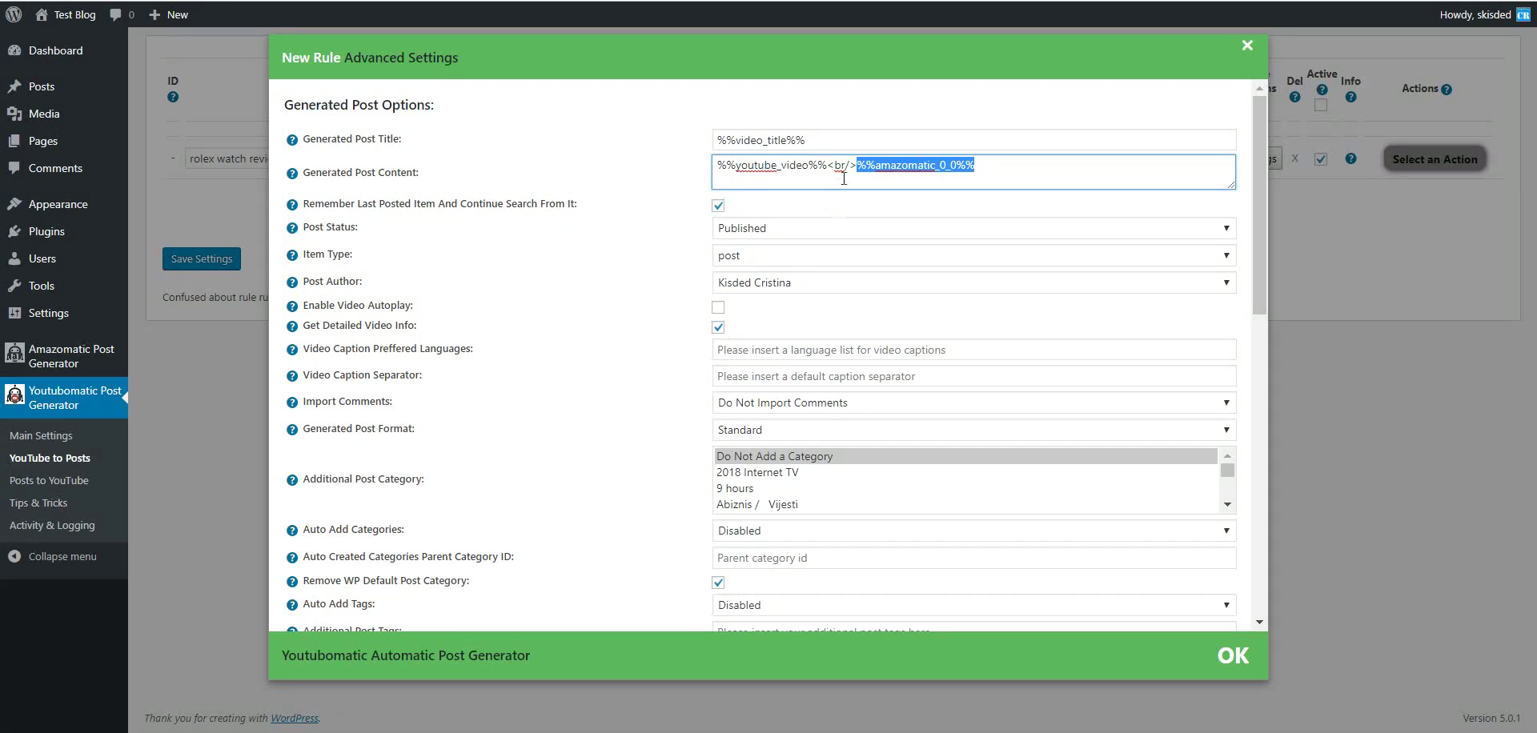
- Close the advanced settings and save the new rolex watch review YouTube rule
drag(721, 165, 977, 162)
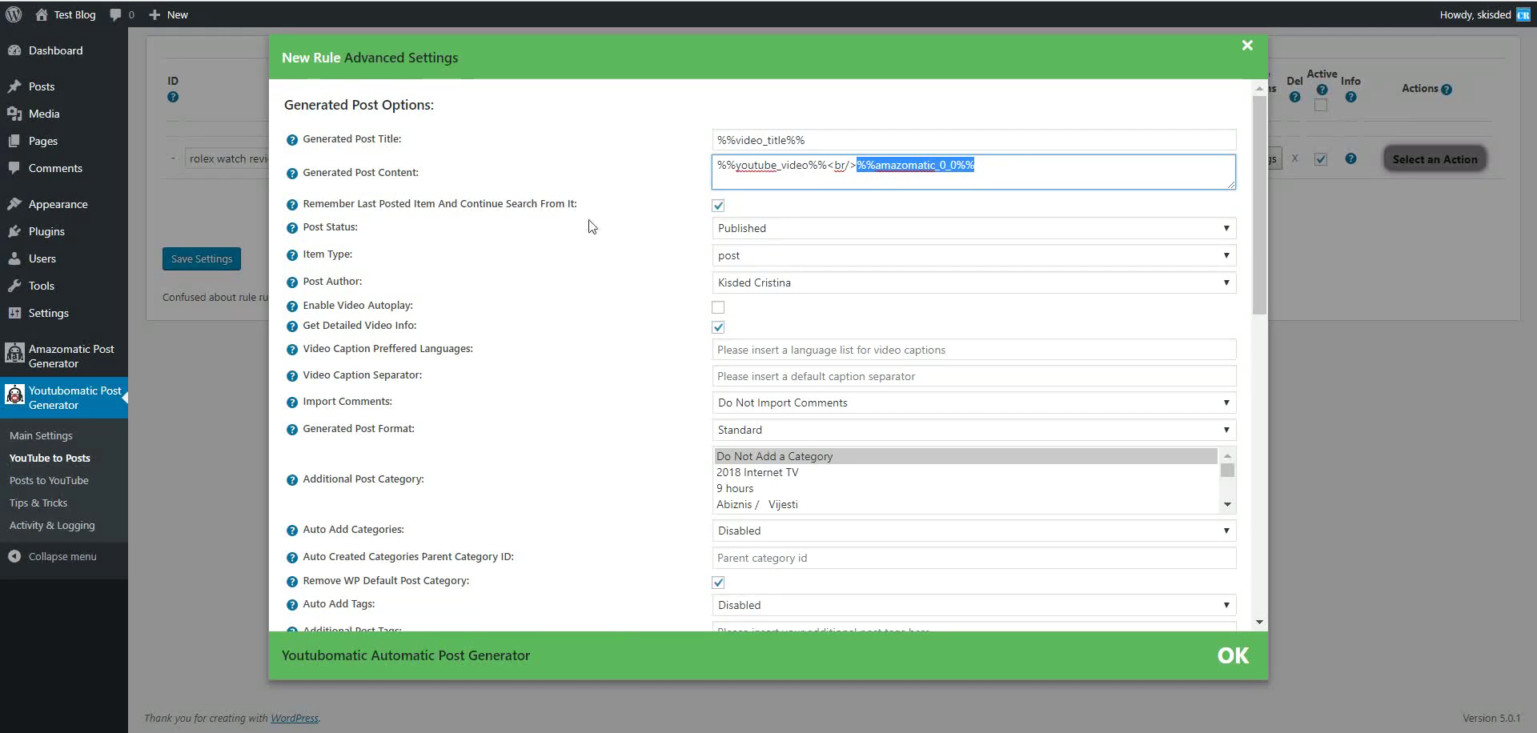
click(222, 221)
click(223, 215)
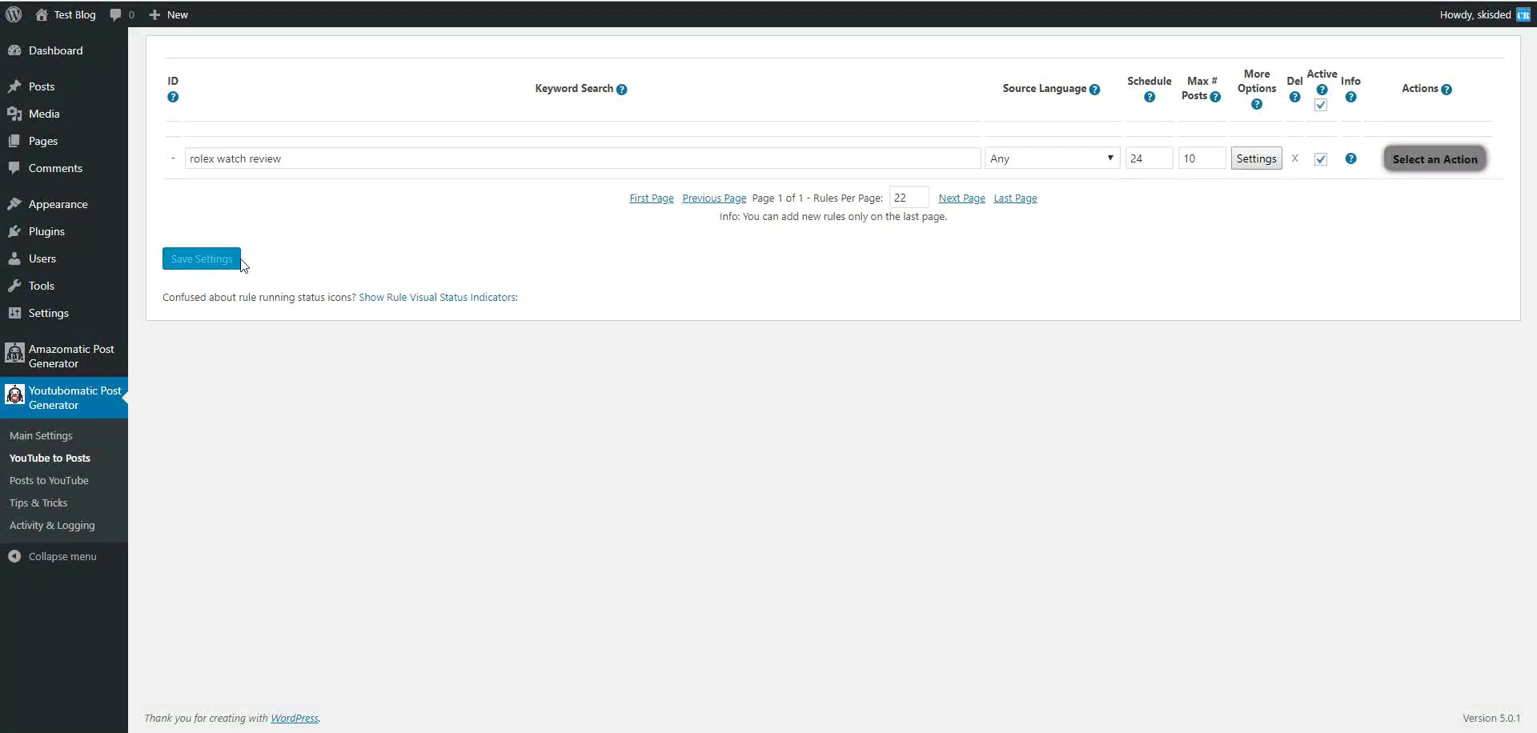
click(239, 260)
- Set rule 0's Max # Posts to 1, save, and run the rule now
double_click(1190, 143)
text(1)
click(216, 287)
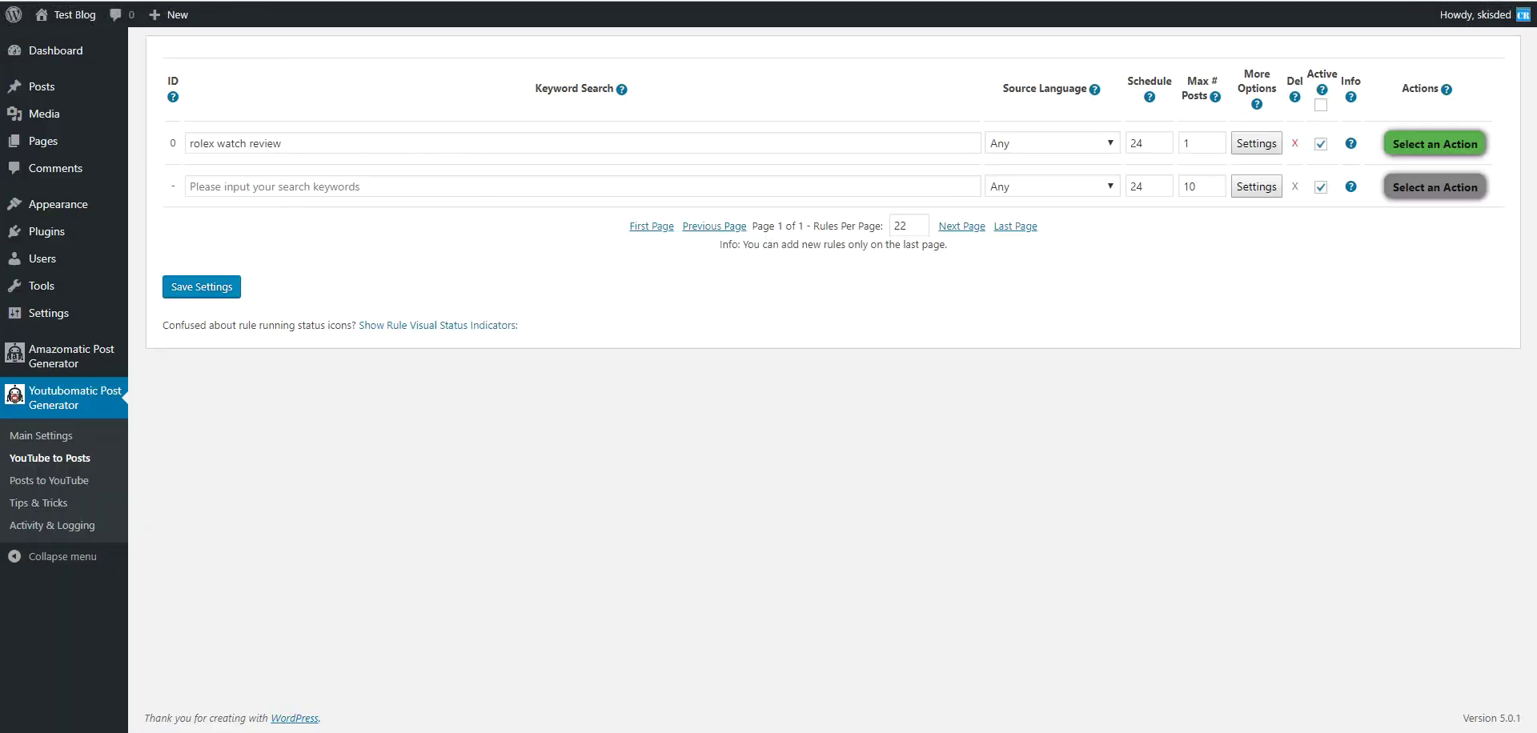
click(1446, 137)
click(1426, 174)
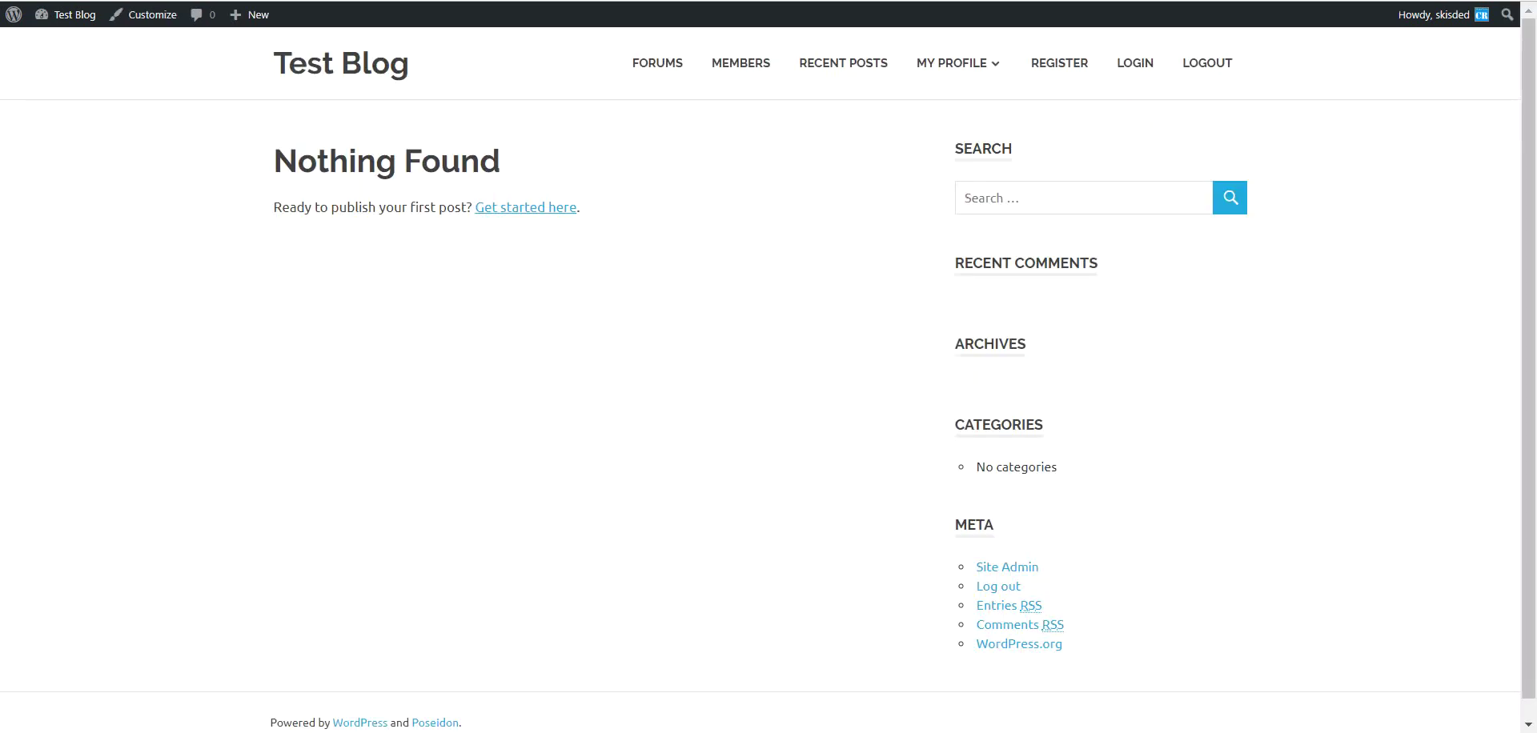
- Open the ROLEX OYSTER PERPETUAL 39 review post from Test Blog and play then pause its video
click(320, 73)
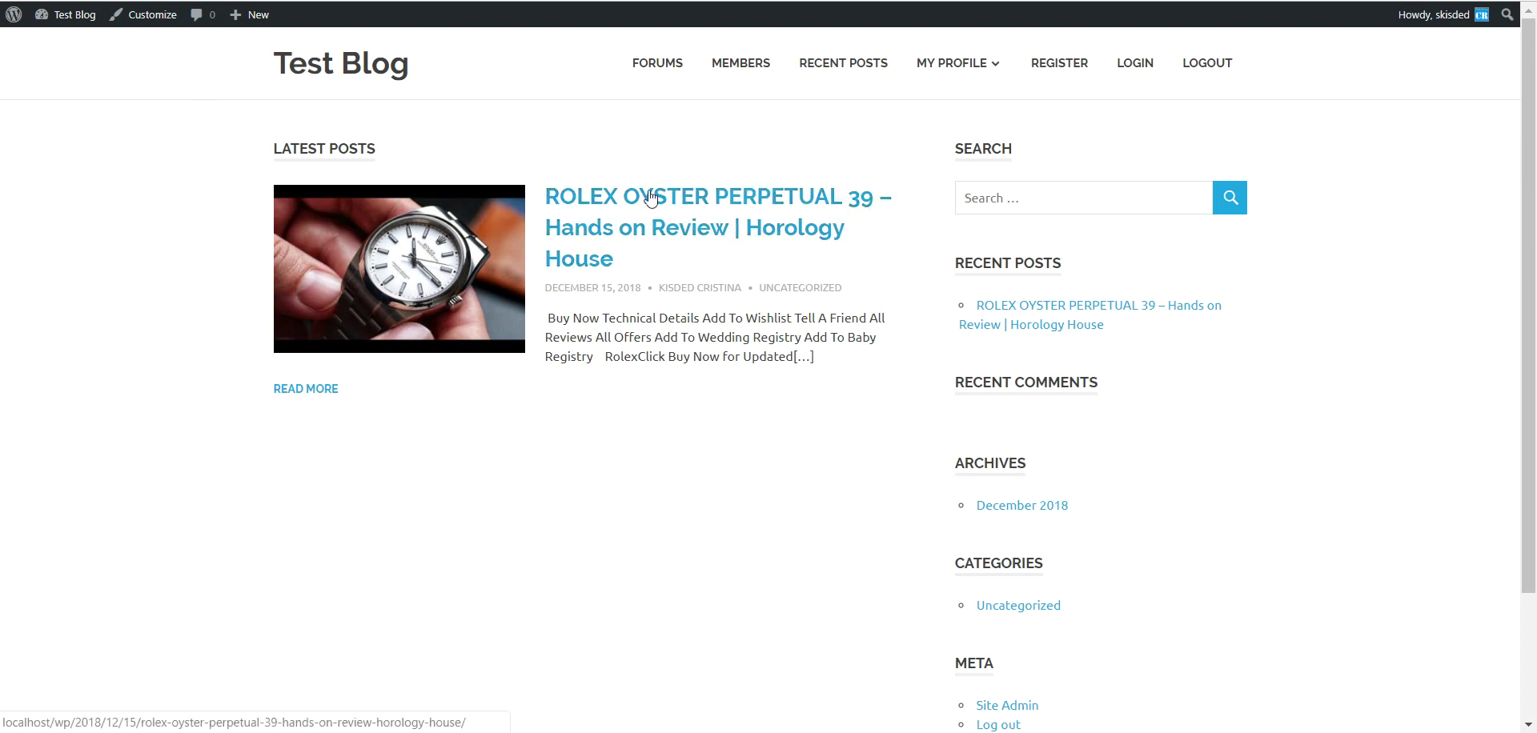
click(650, 197)
scroll(503, 204, down, 3)
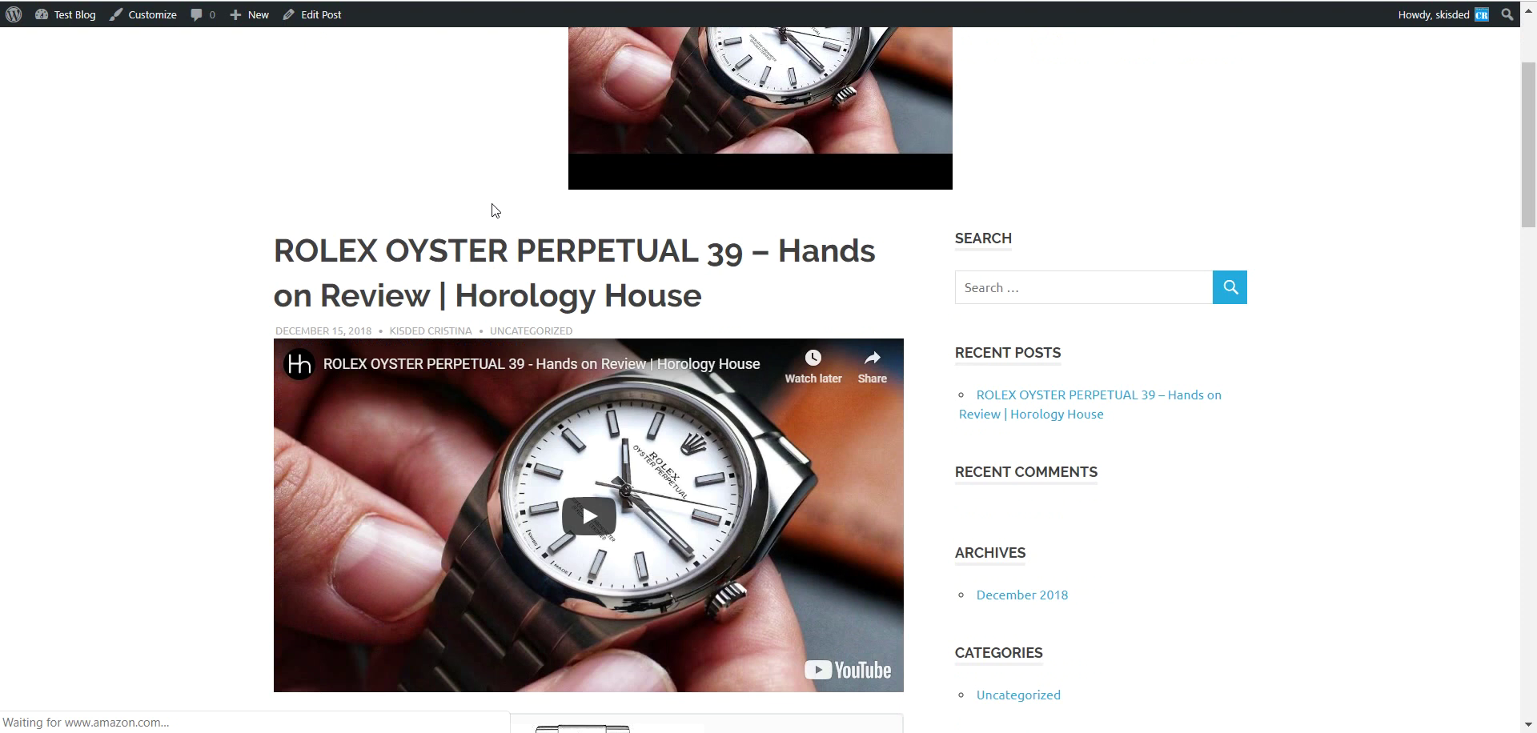
scroll(505, 206, down, 3)
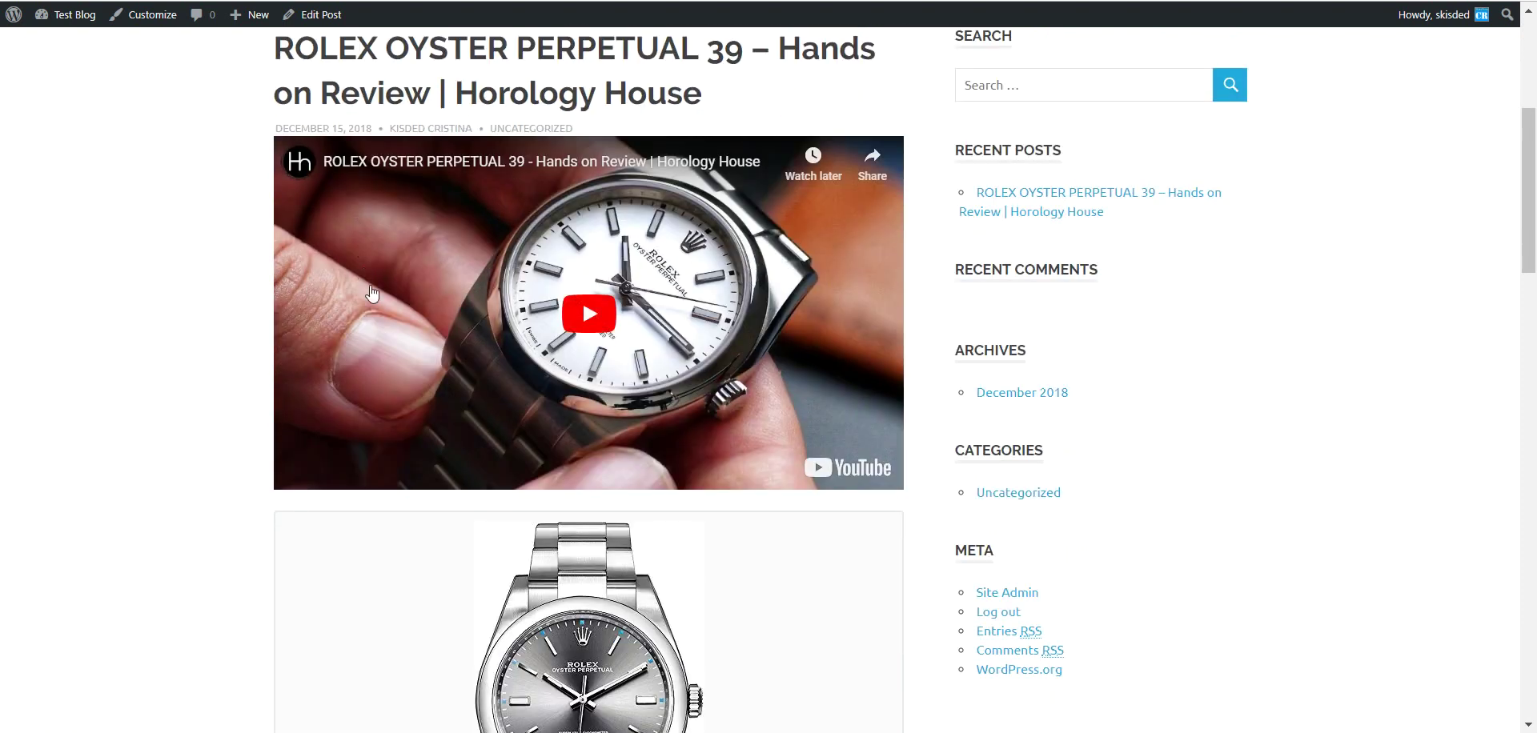
click(576, 304)
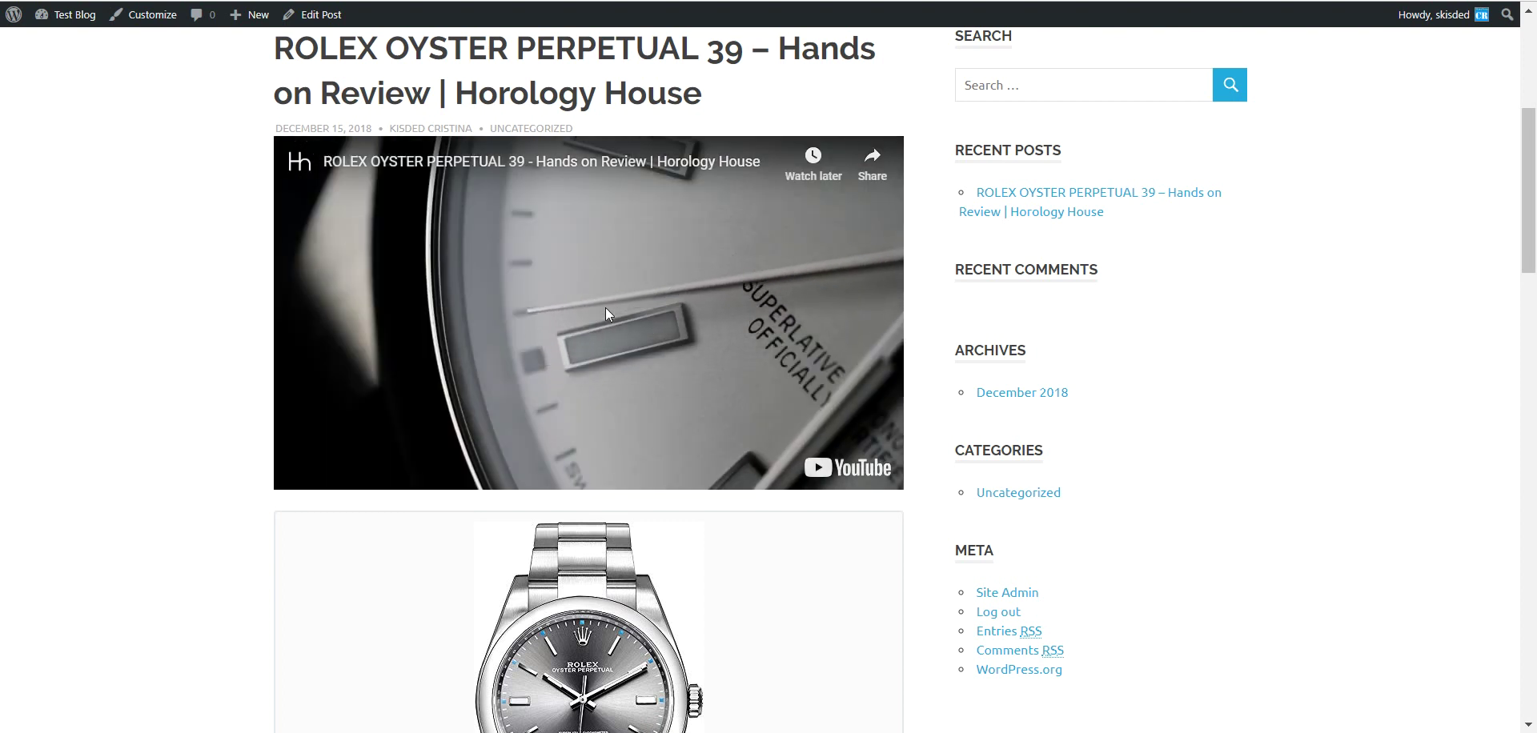
click(582, 281)
- Scroll to the Amazon product box and follow Buy Now to the $5,975.00 Rolex listing
scroll(568, 283, down, 3)
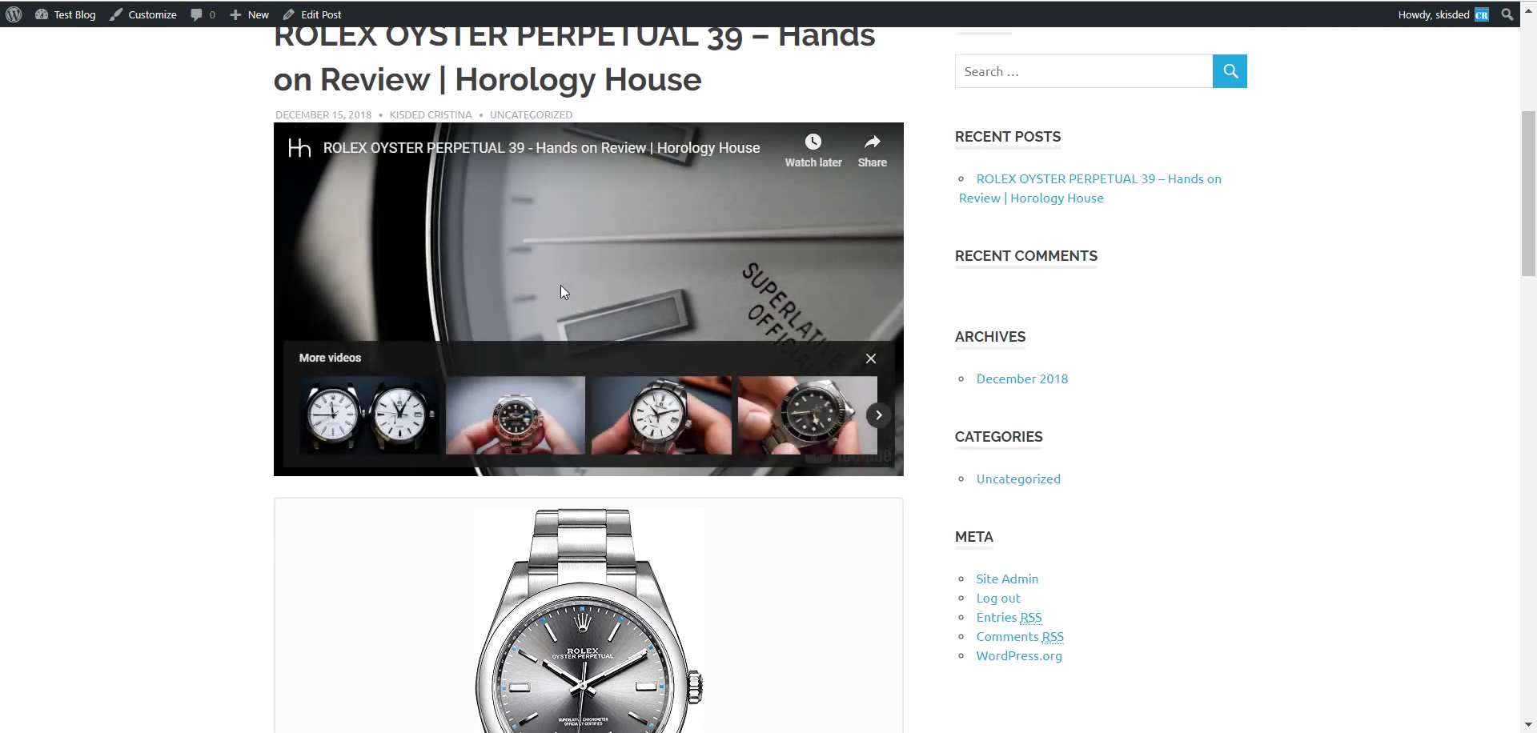
scroll(563, 292, down, 2)
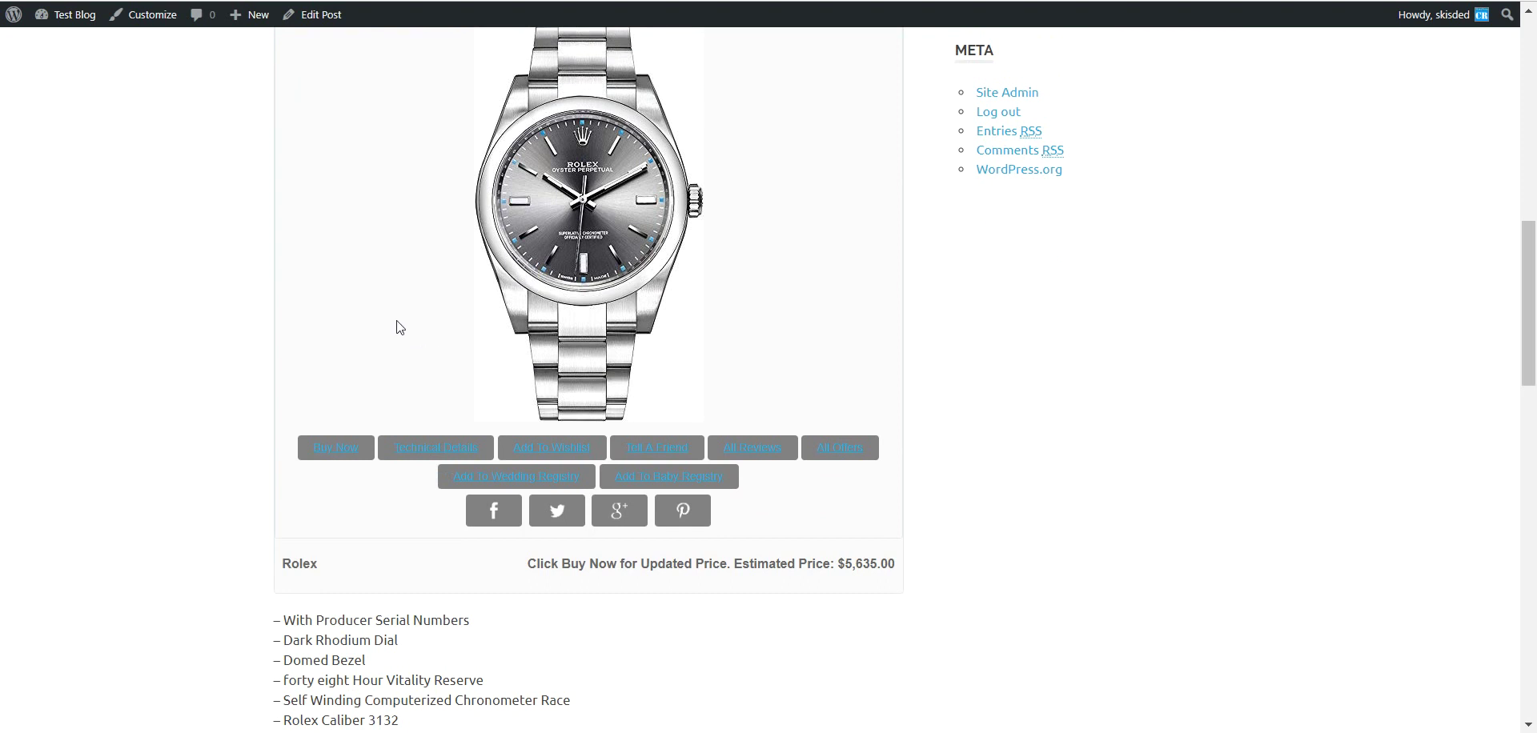
scroll(621, 310, up, 1)
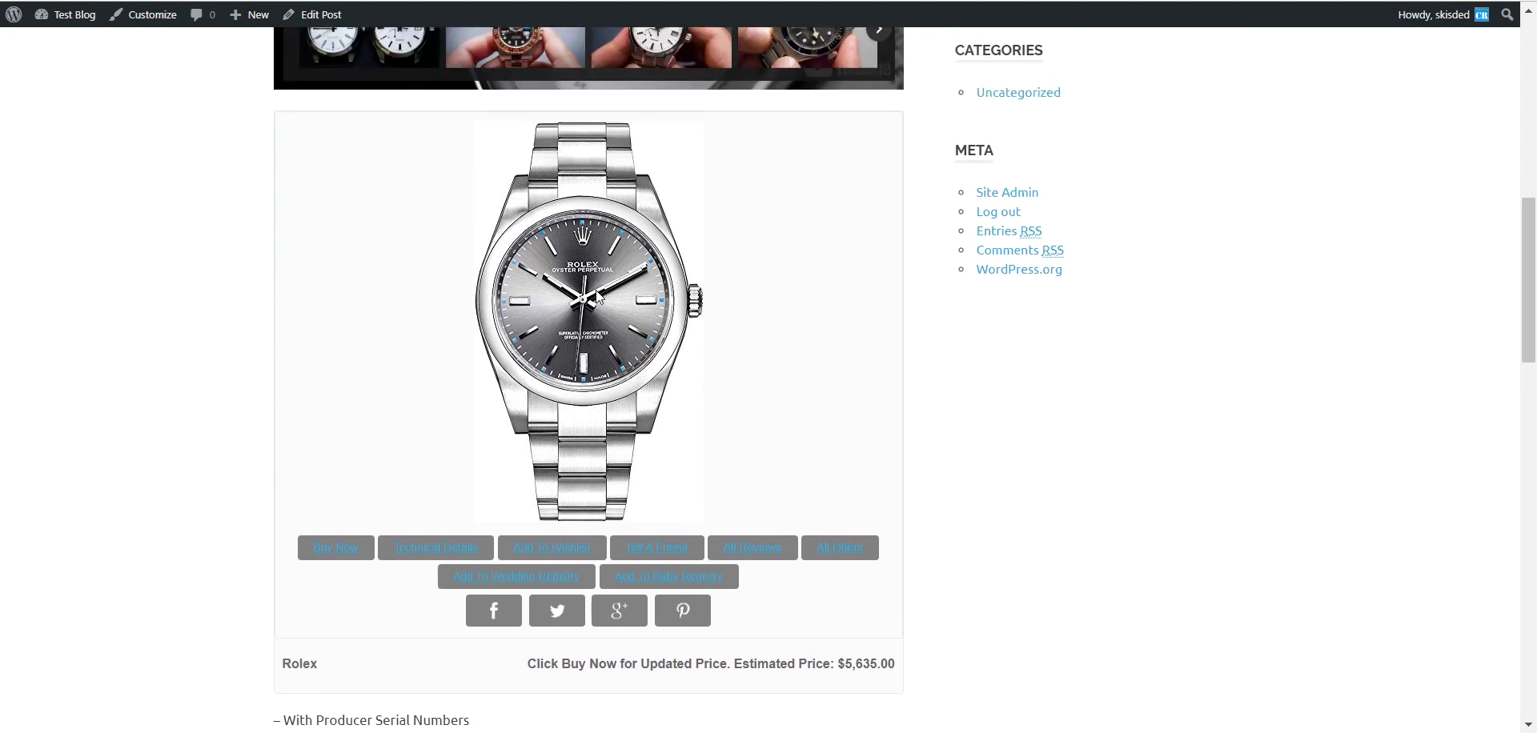
scroll(595, 297, down, 1)
scroll(593, 288, down, 1)
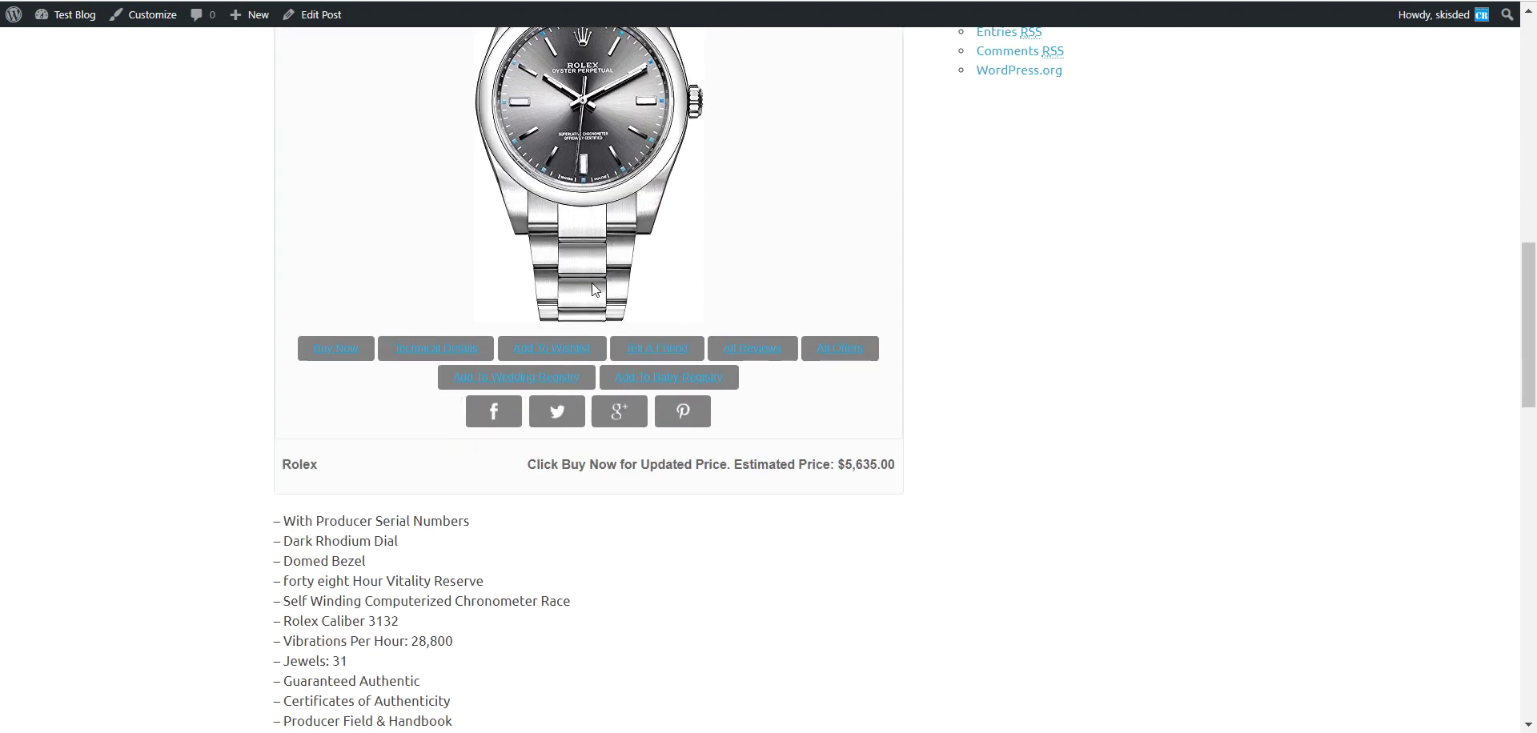
click(326, 353)
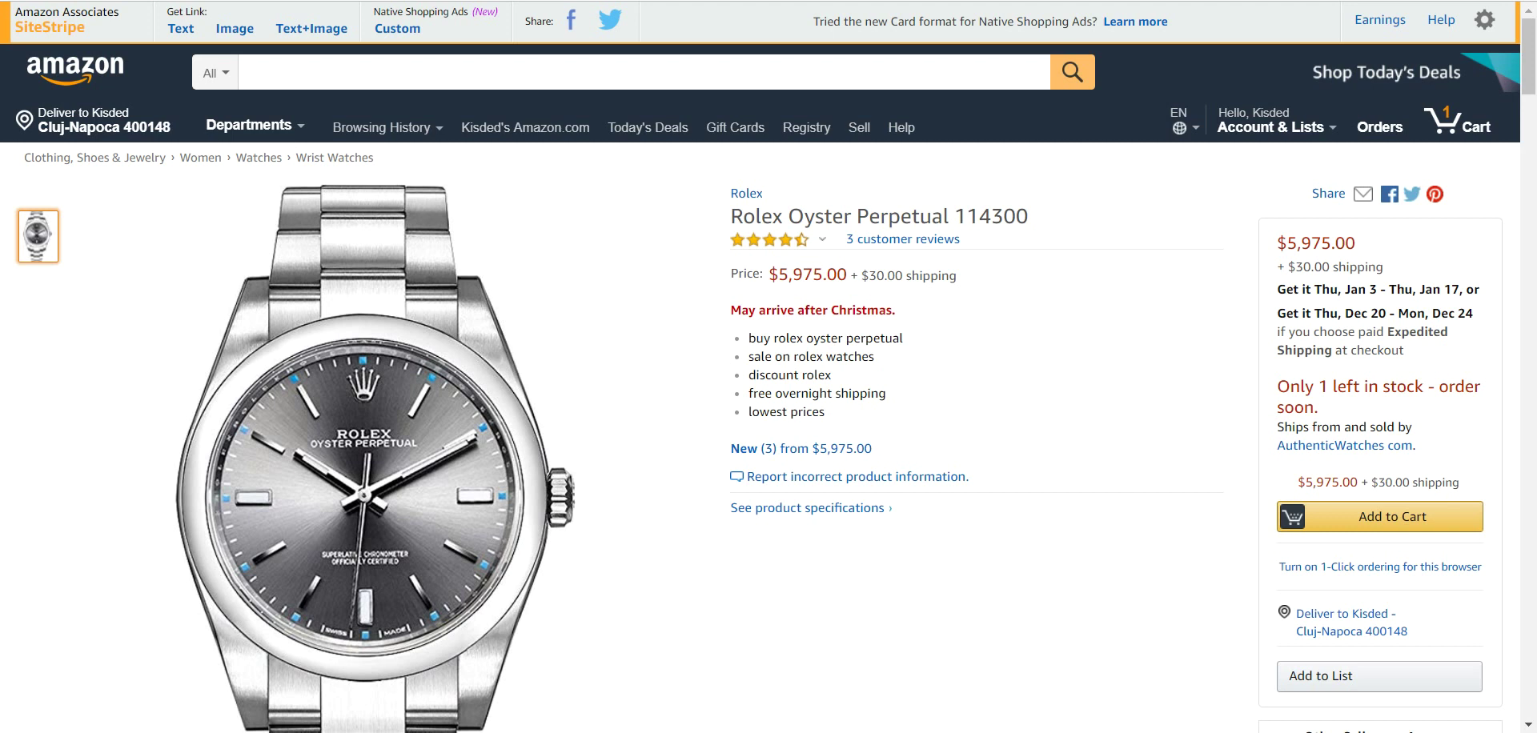
key(ctrl+w)
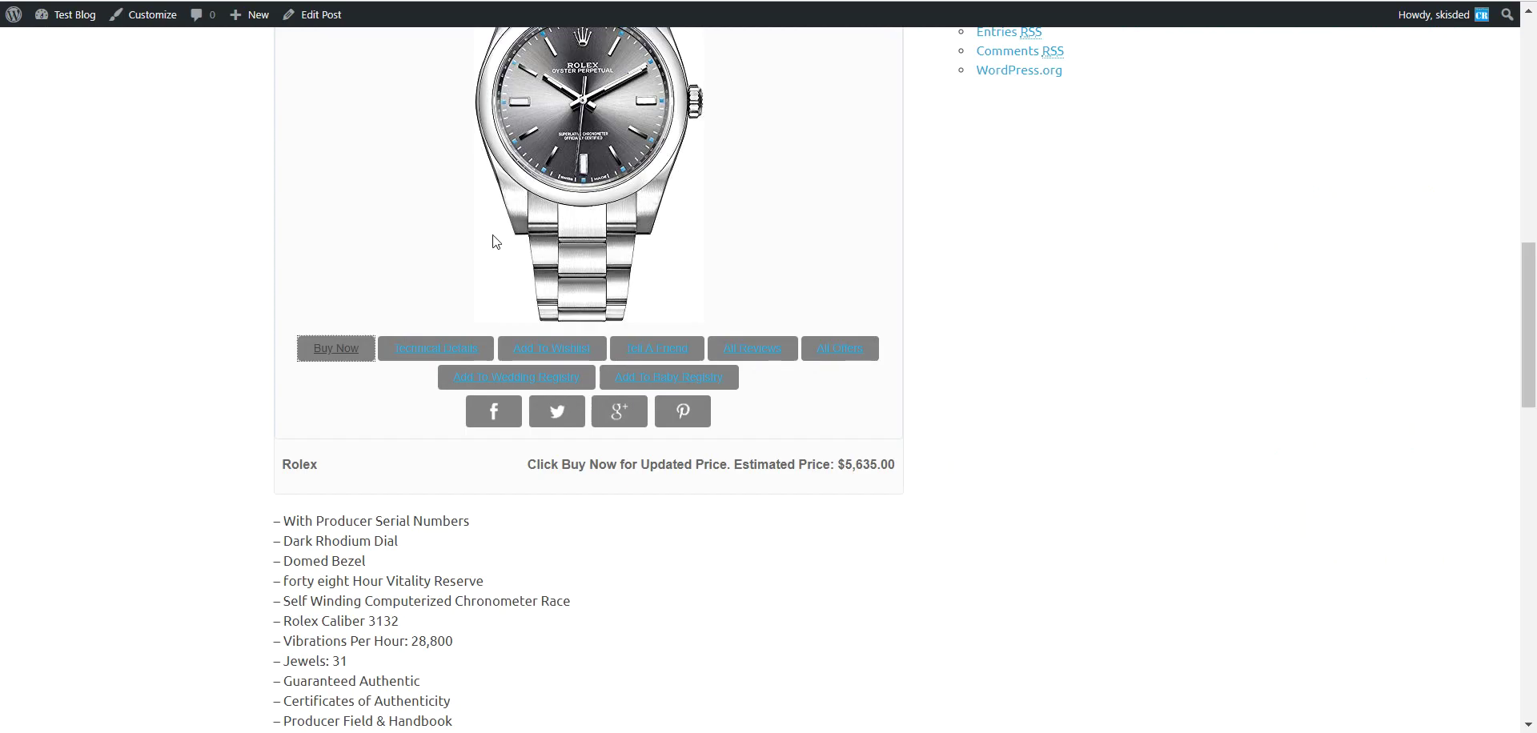
- Scroll the Rolex post, then return to the rules page showing rule 0 with max 1 post
drag(1523, 264, 1481, 124)
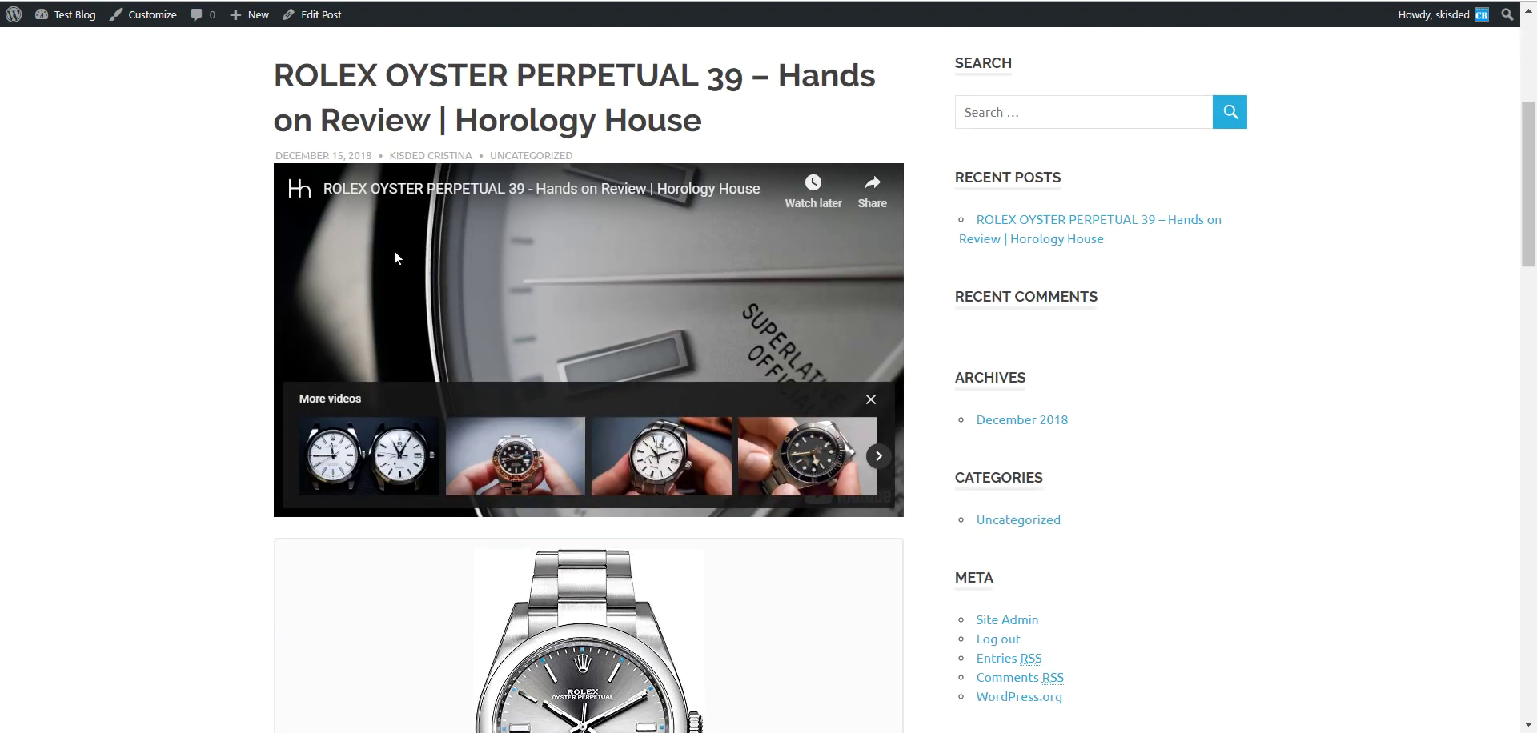
scroll(599, 361, down, 6)
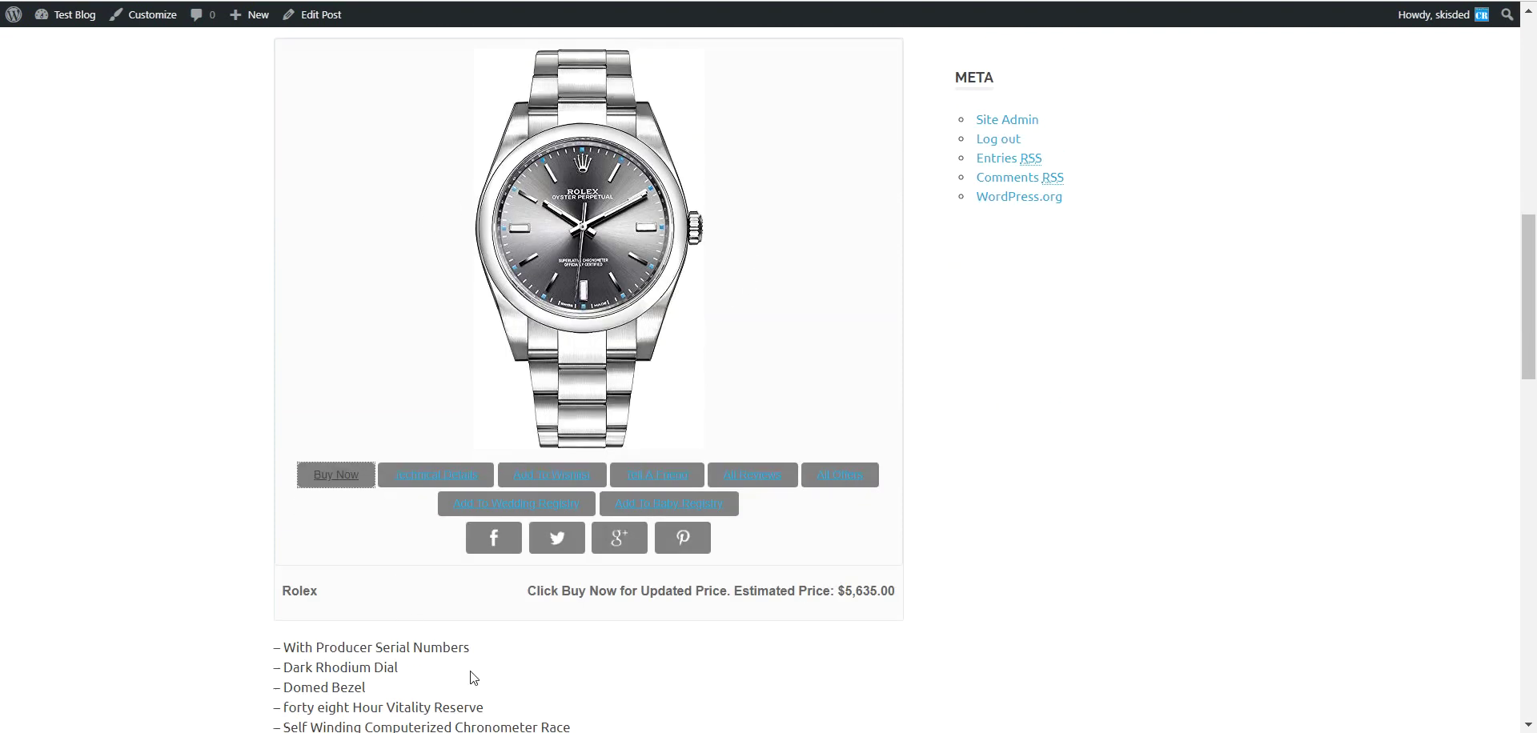
scroll(475, 402, up, 4)
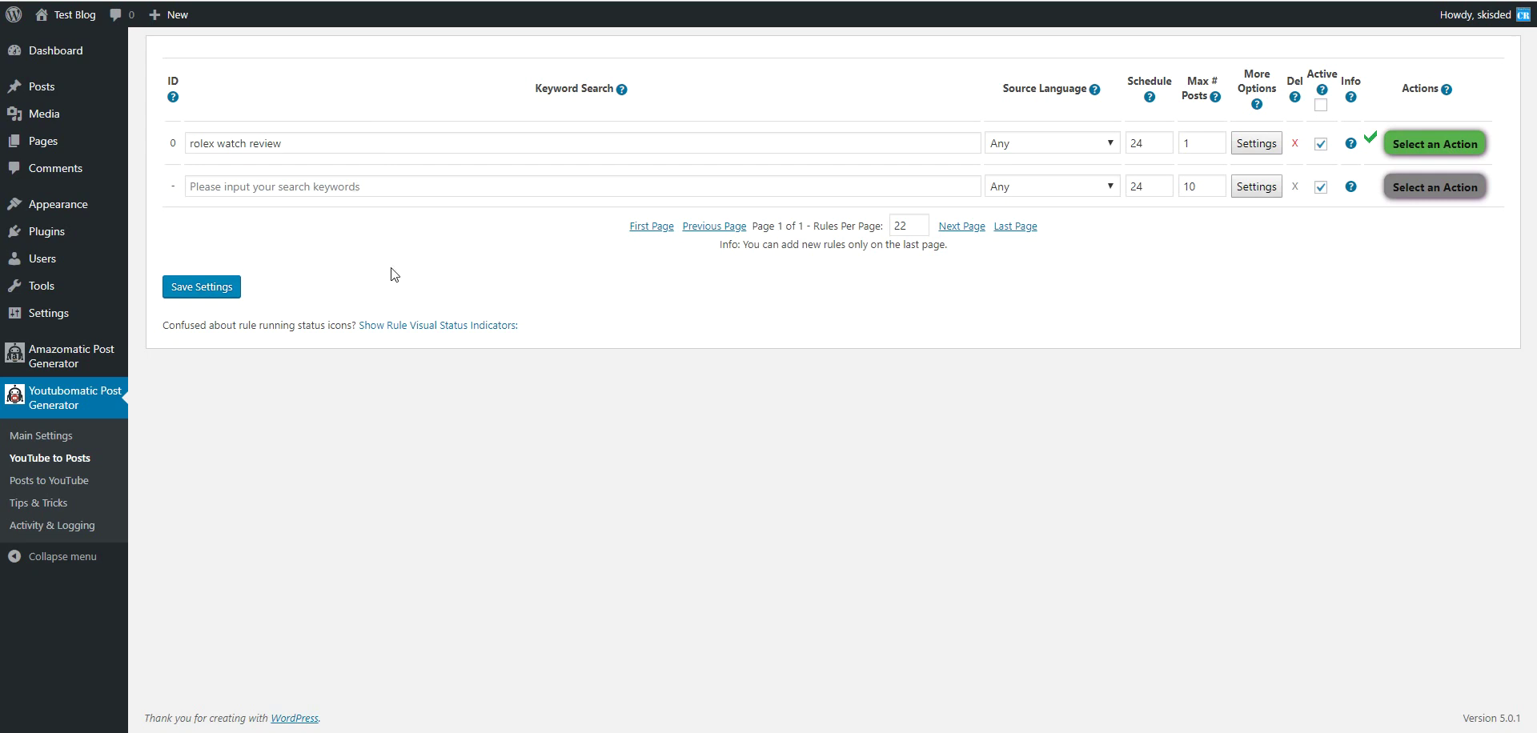
- Go to Plugins > Installed Plugins
mouse_move(50, 240)
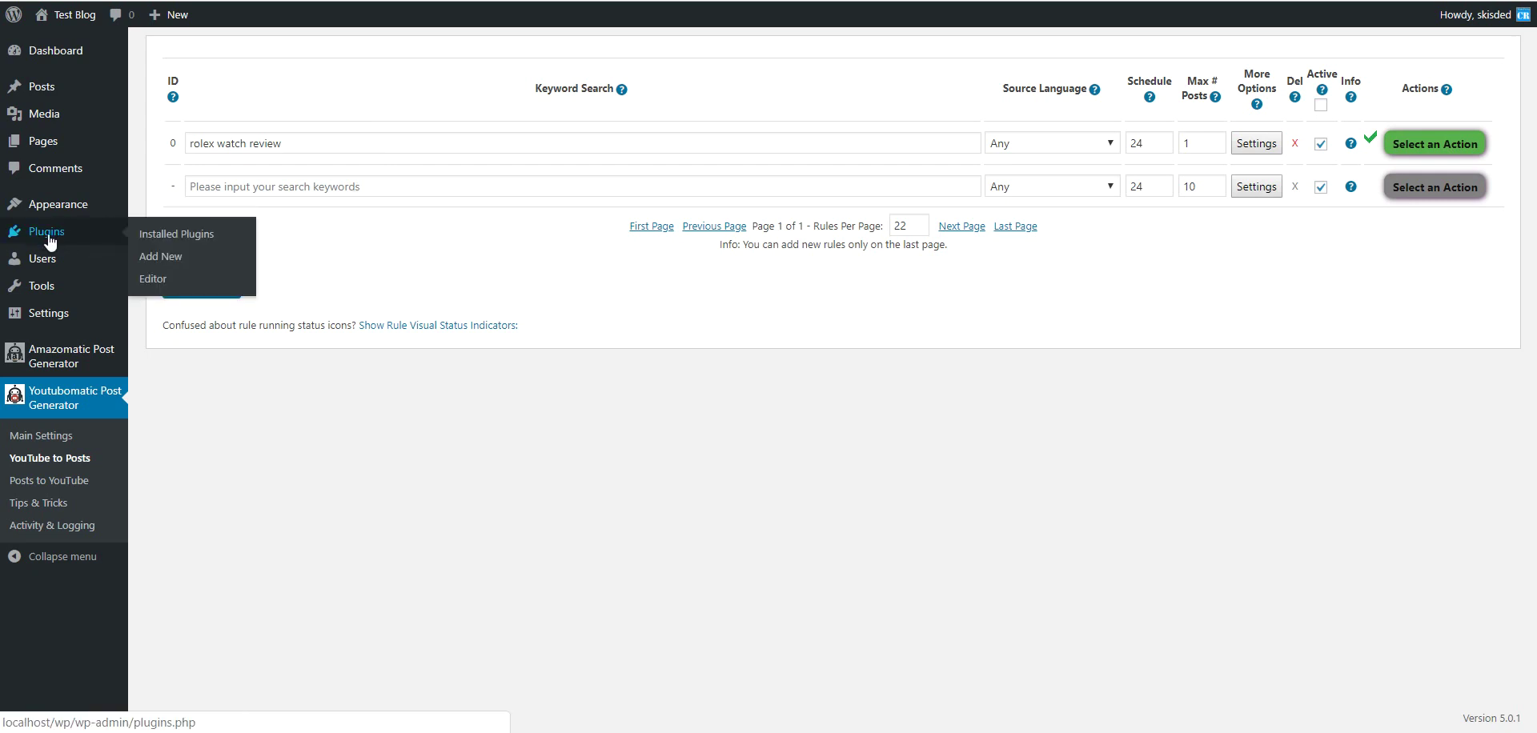
right_click(27, 232)
click(56, 247)
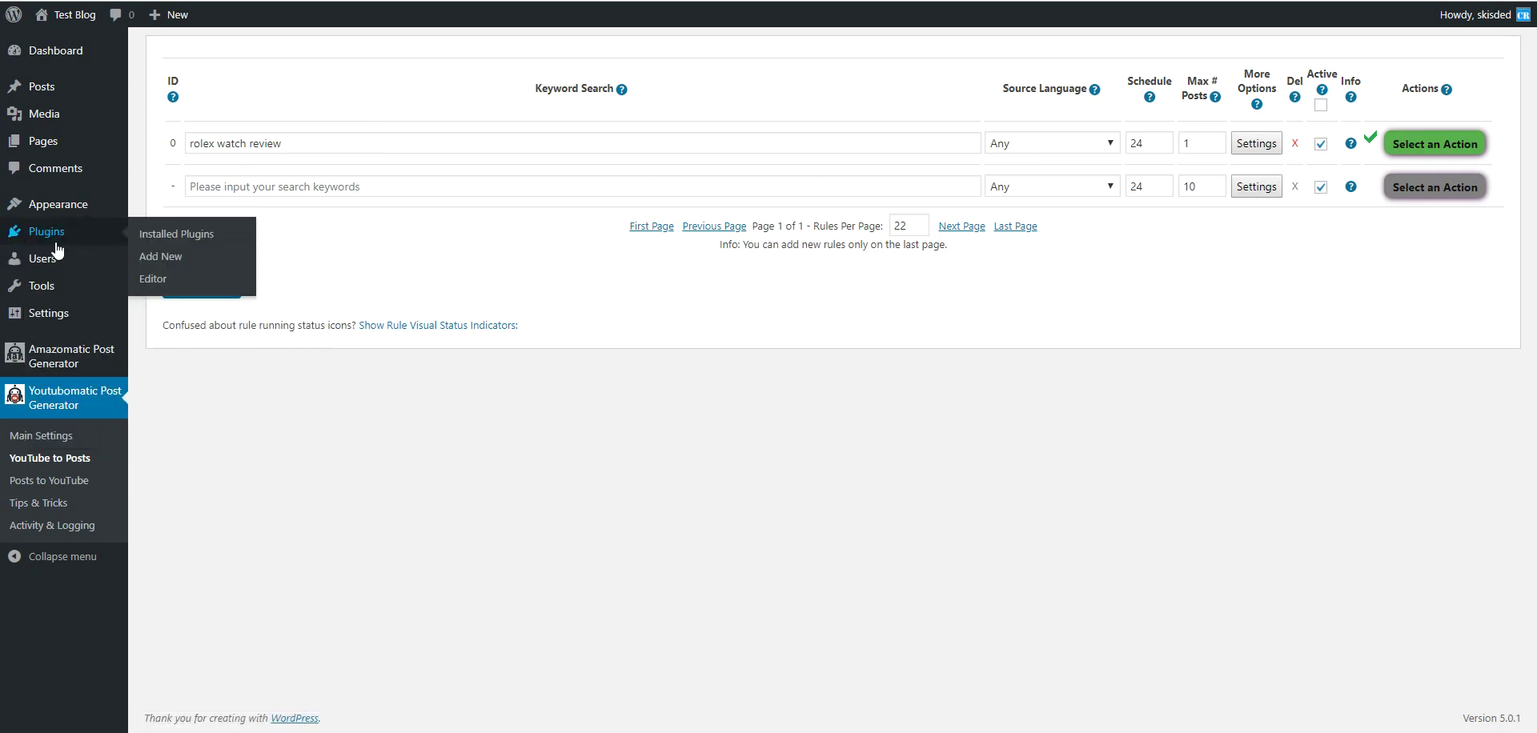
click(56, 244)
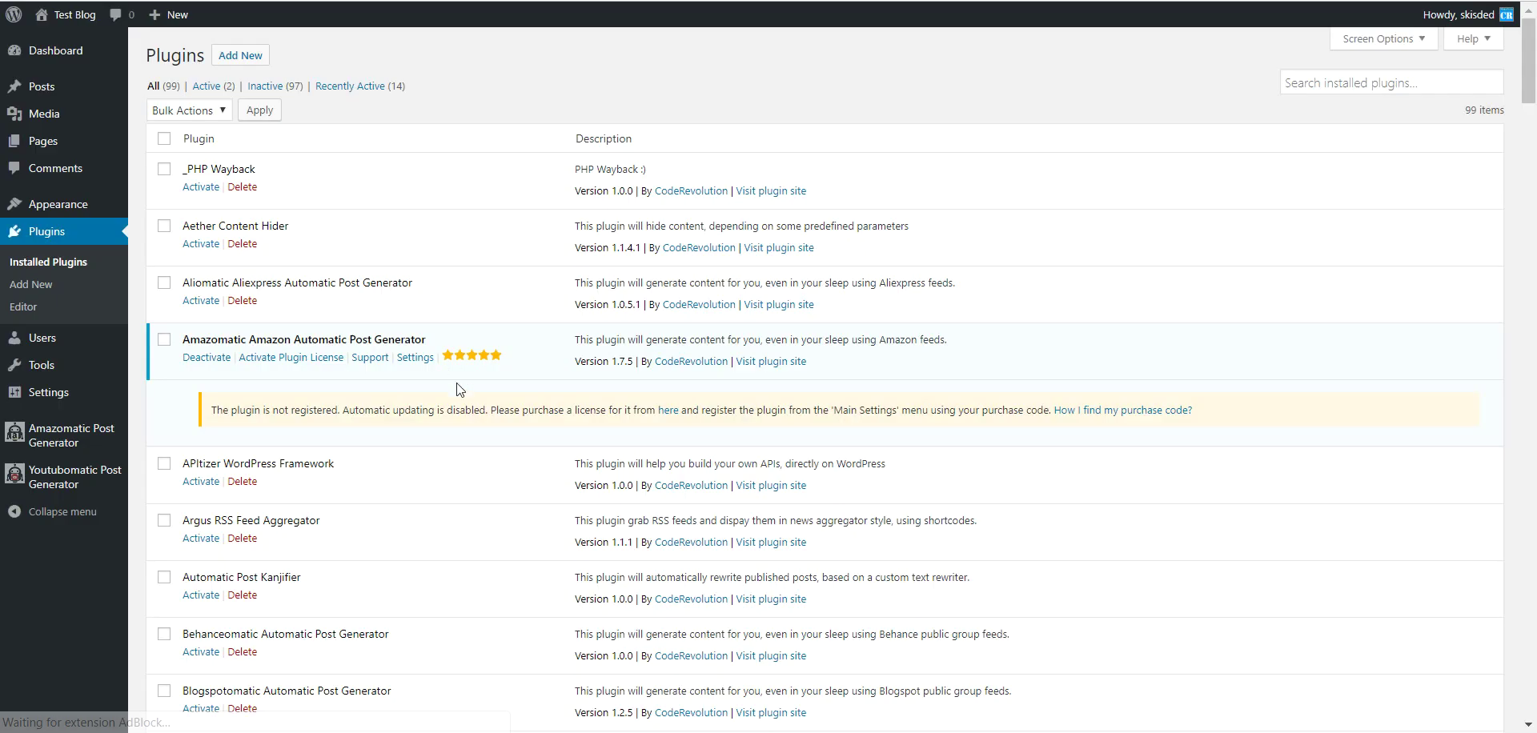
- Scroll the plugin list, highlighting names like Flickomatic and FBomatic
drag(1527, 90, 1521, 232)
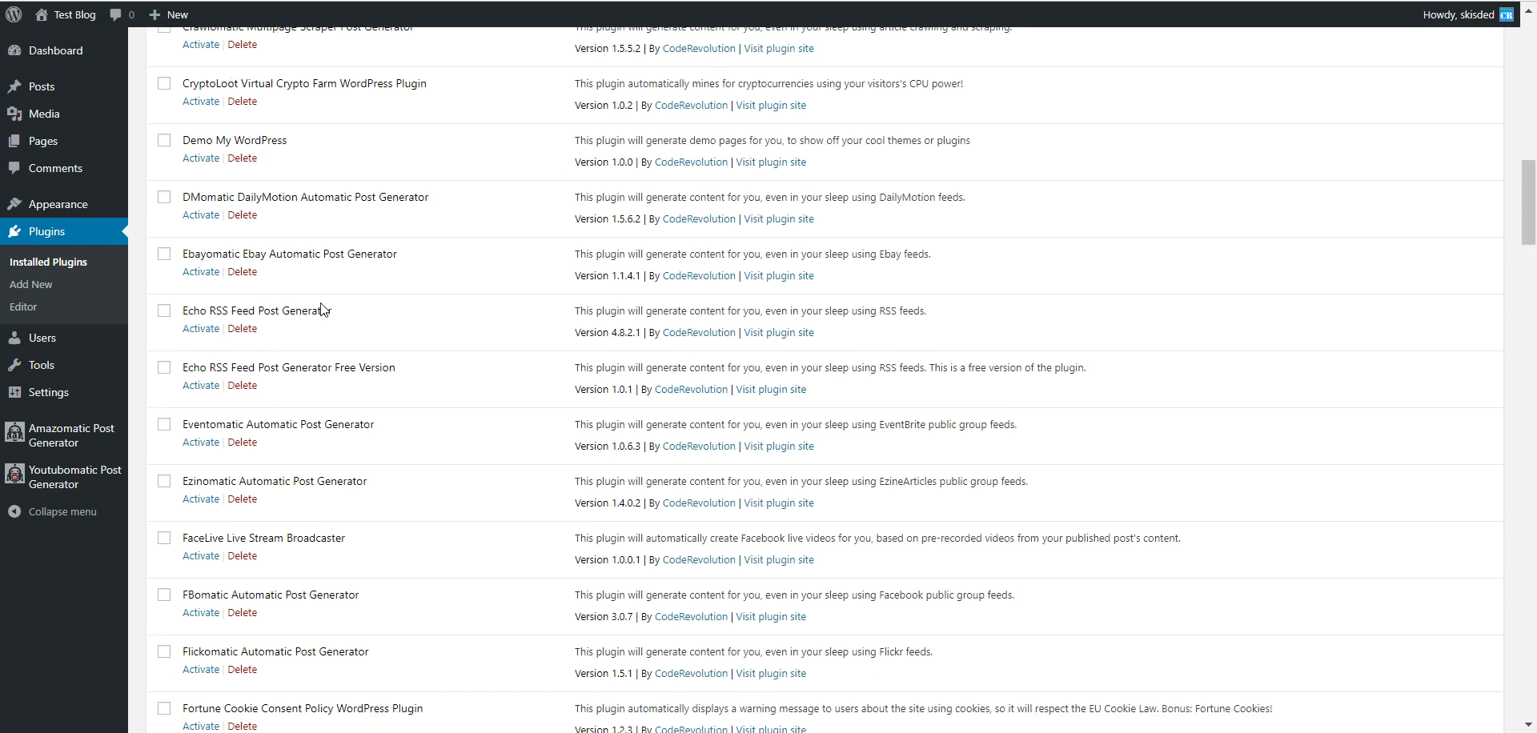
scroll(322, 304, down, 1)
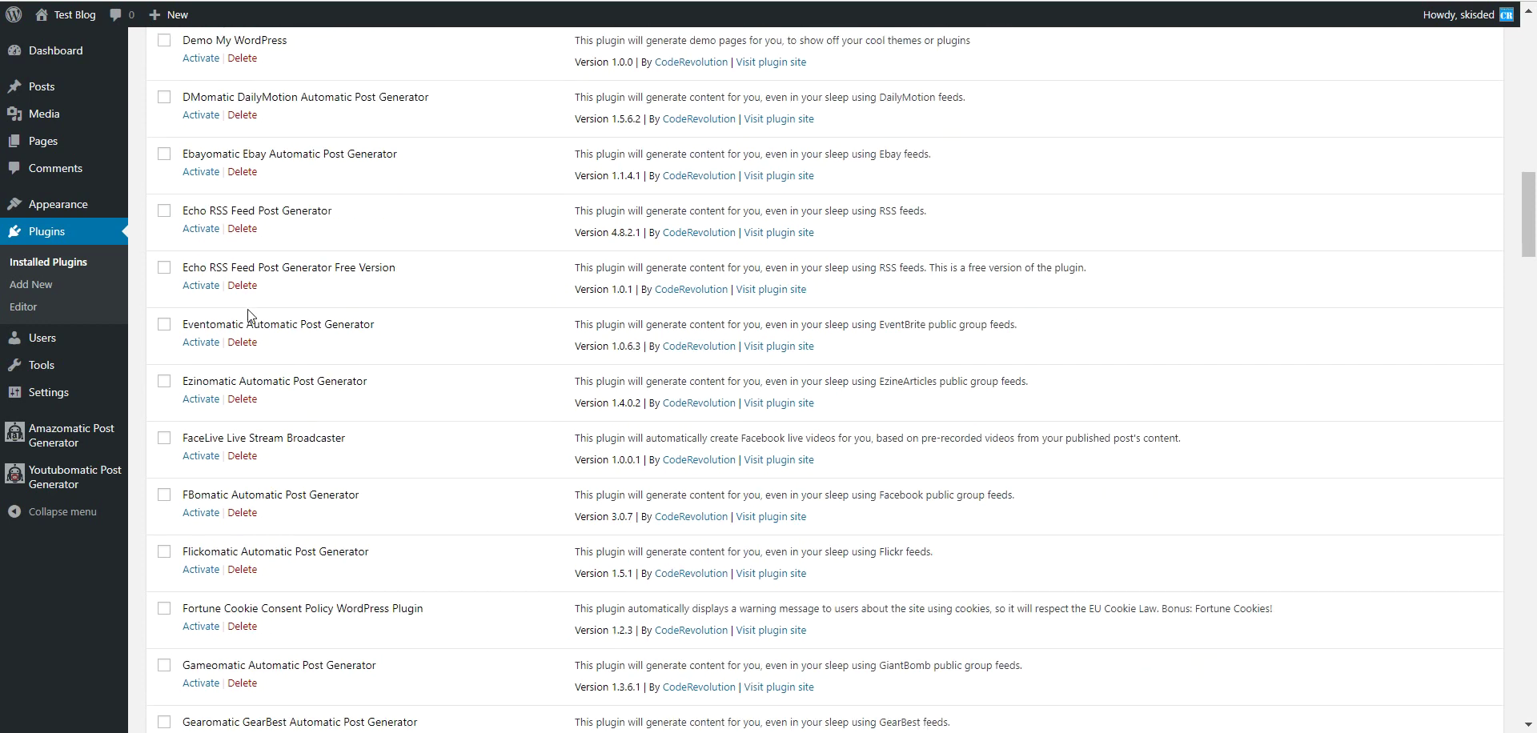
drag(195, 263, 318, 268)
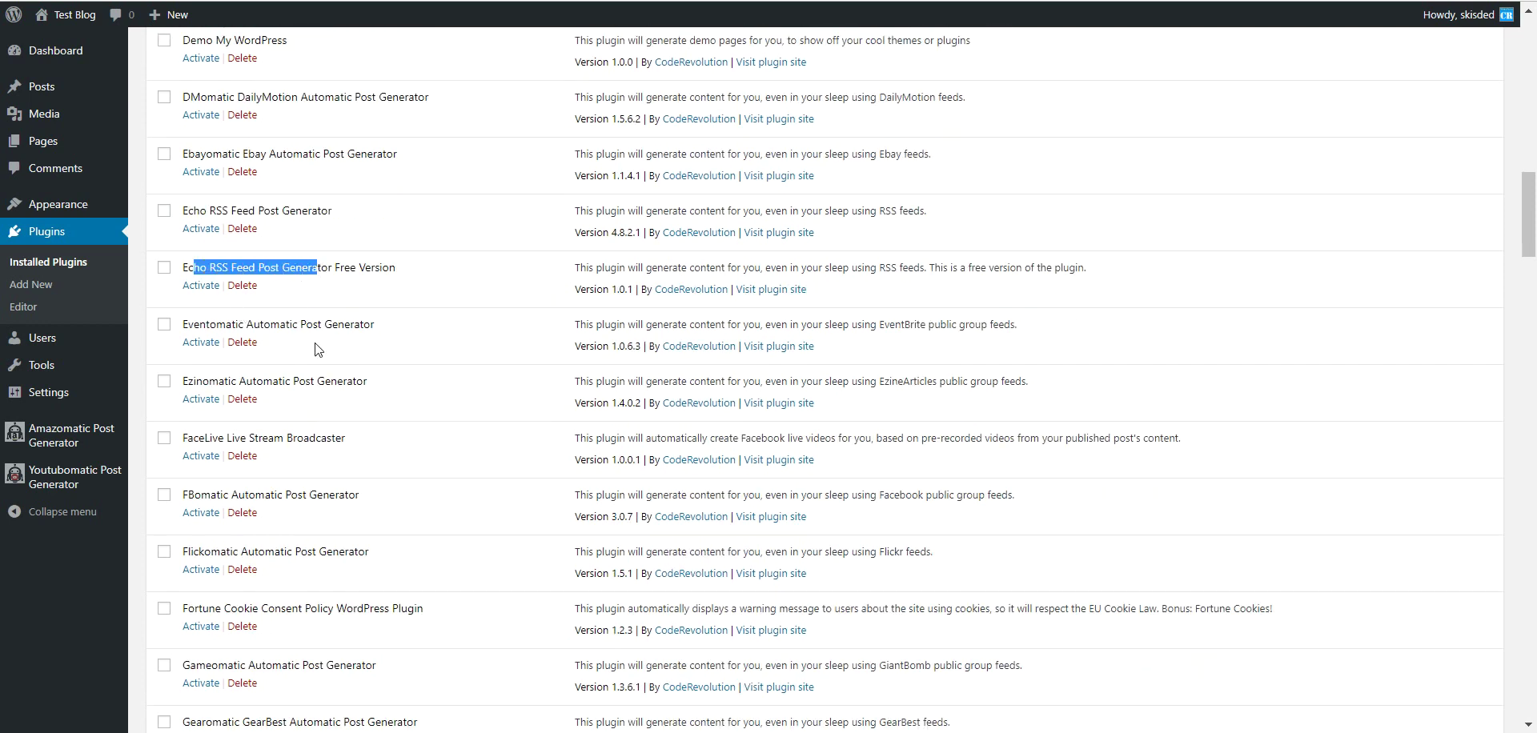
scroll(296, 390, down, 2)
drag(221, 352, 195, 352)
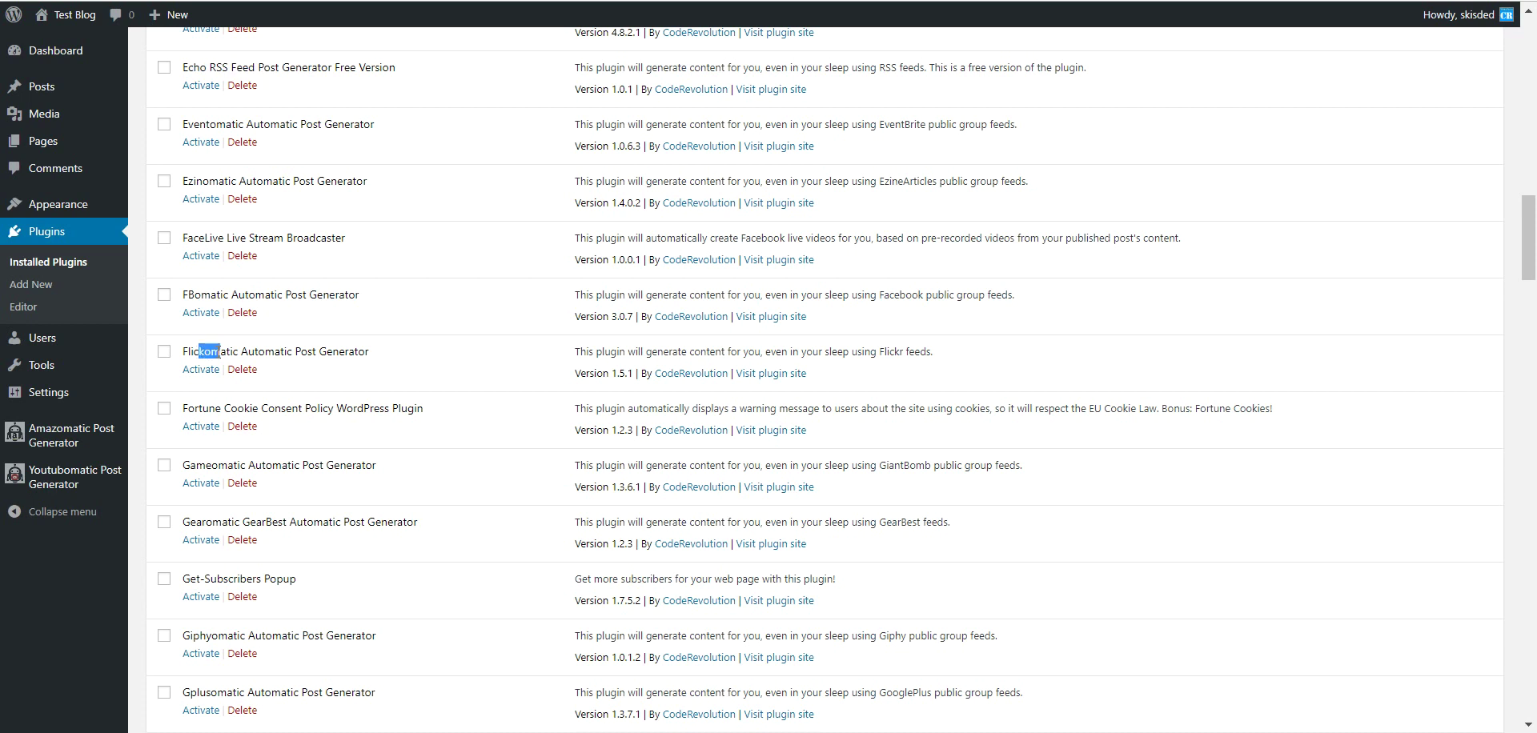
drag(195, 294, 231, 295)
scroll(273, 392, down, 2)
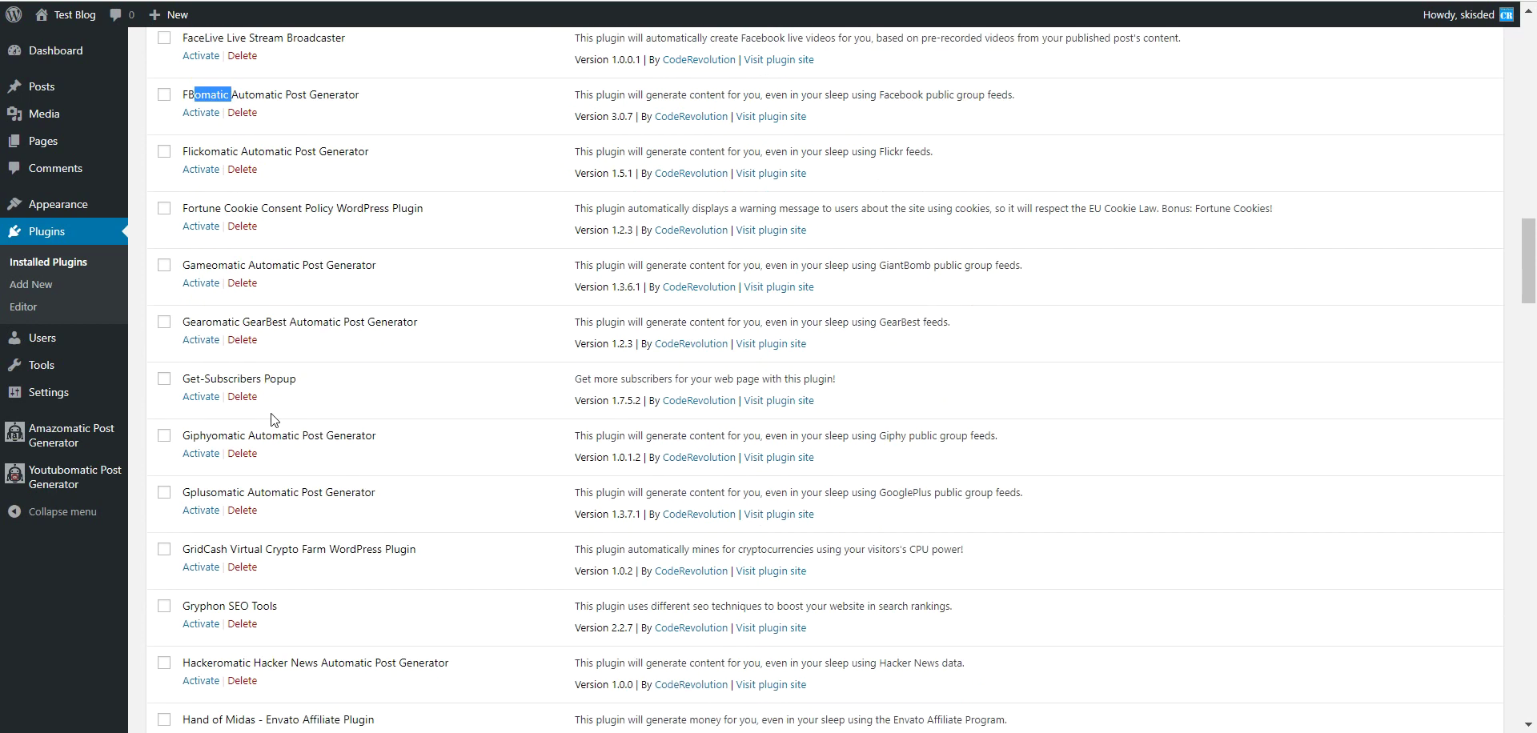
scroll(272, 420, down, 3)
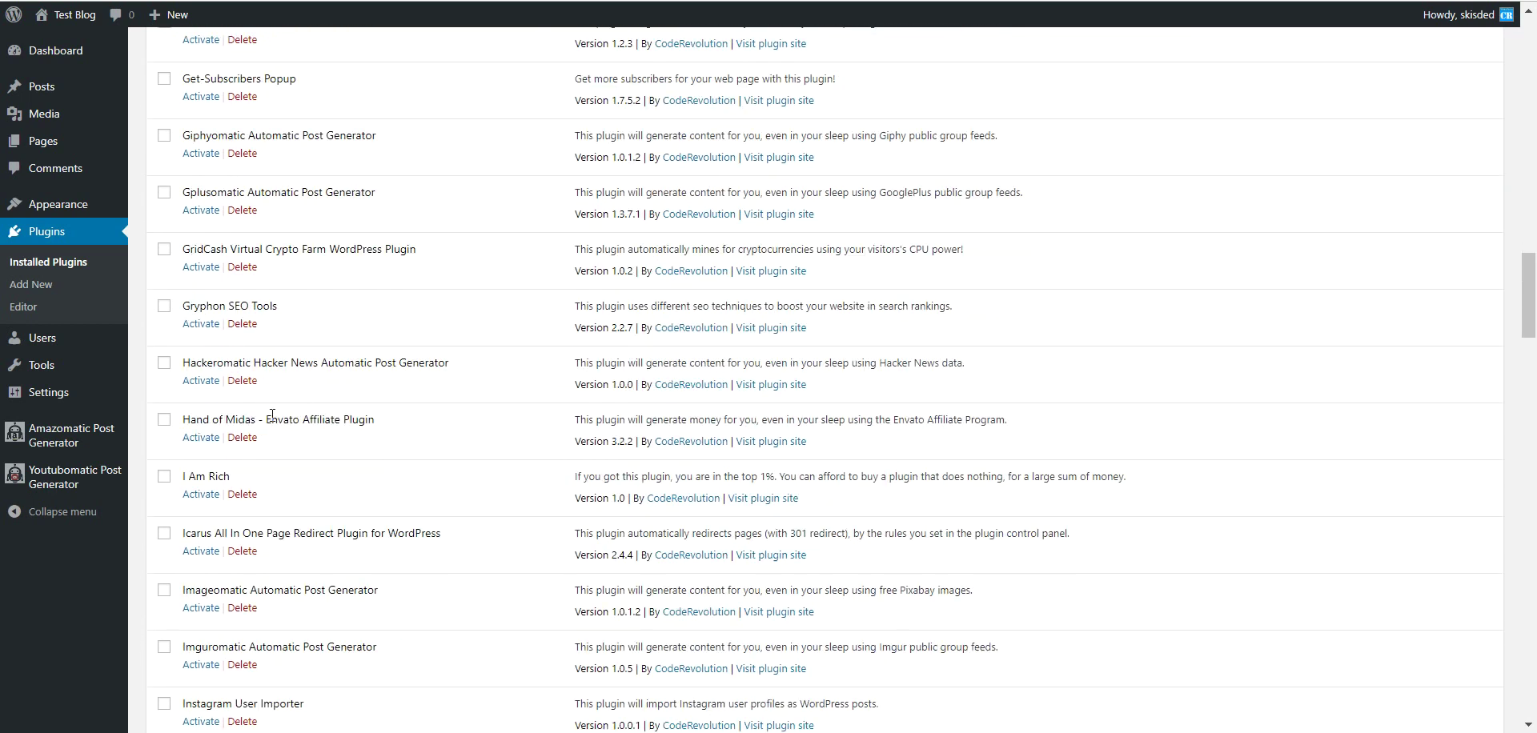
scroll(272, 414, down, 1)
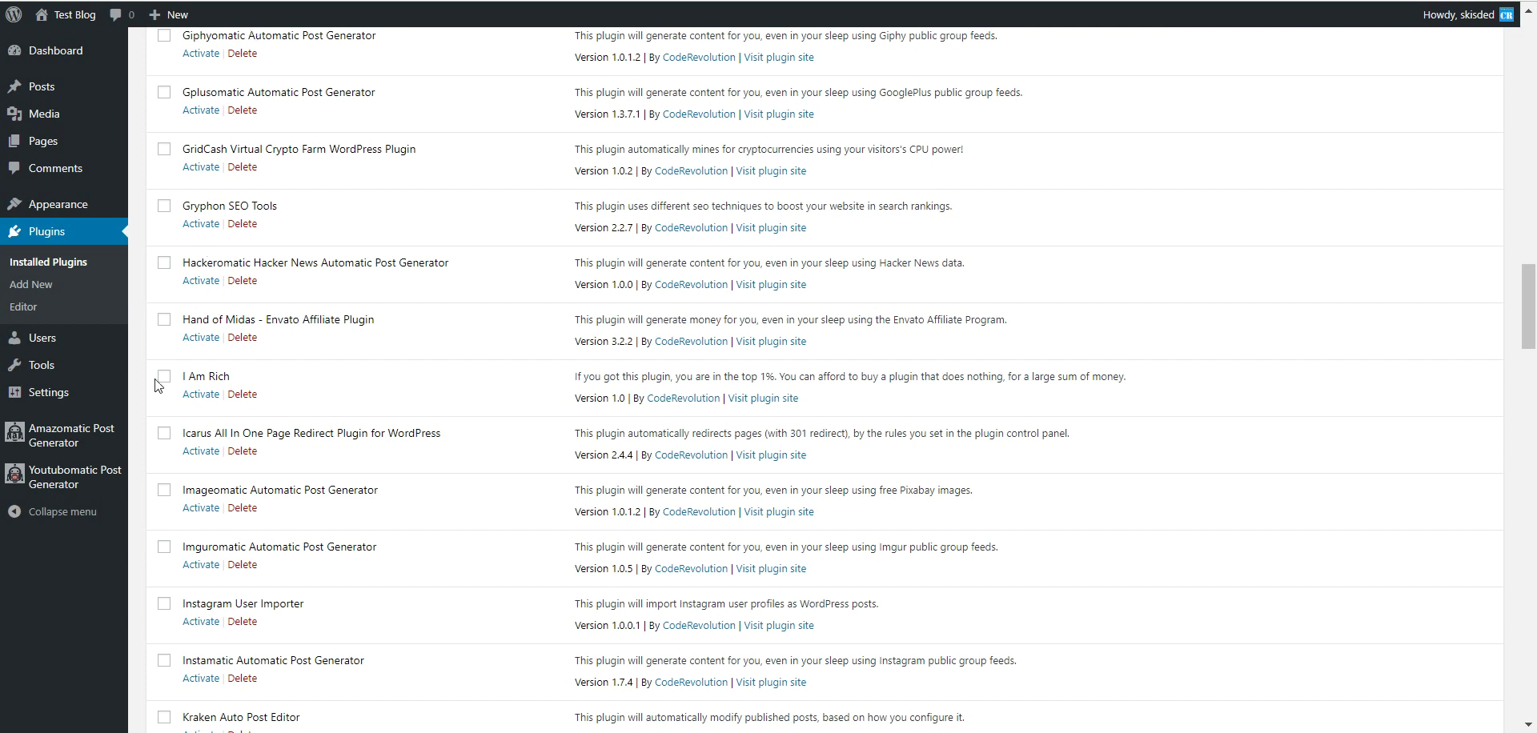
mouse_move(76, 477)
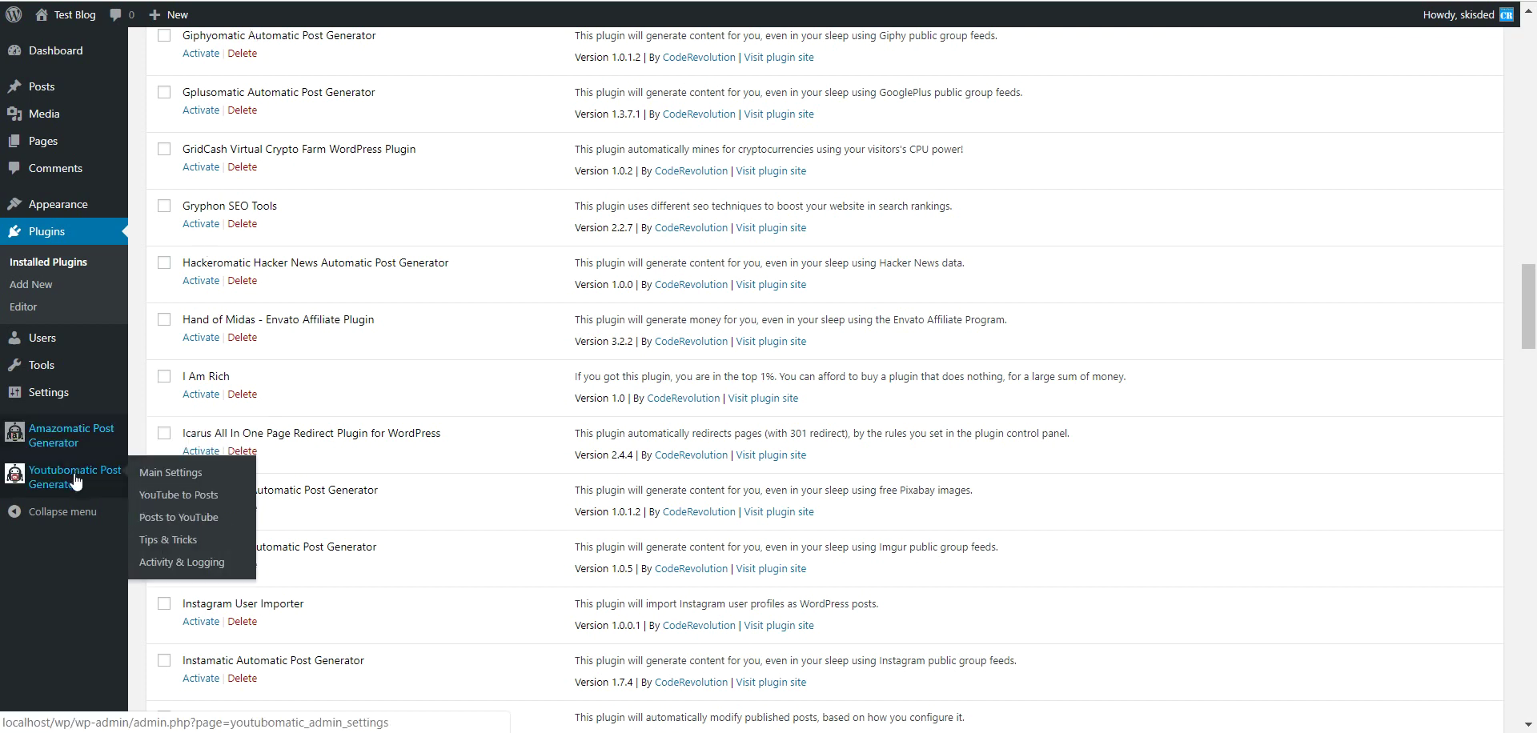
click(160, 497)
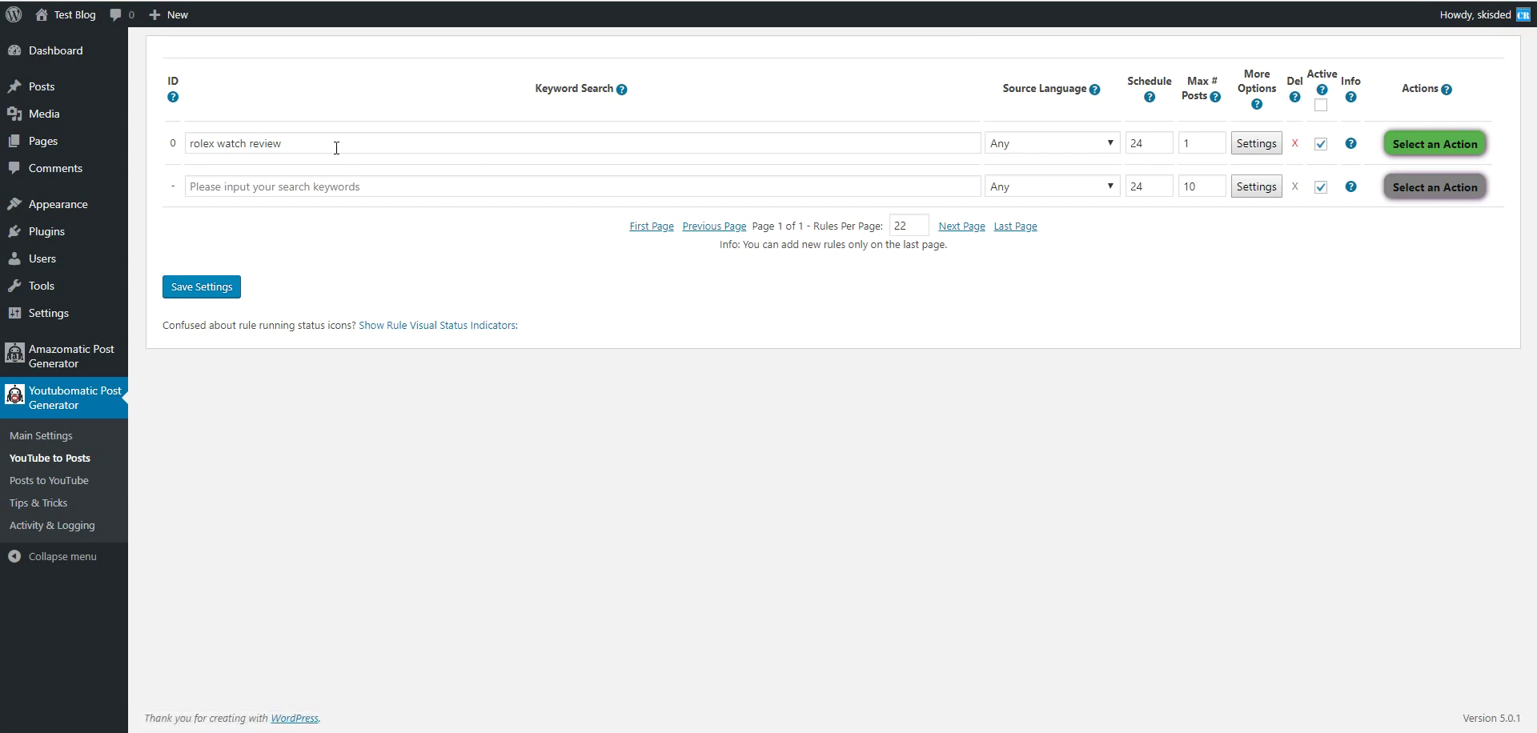
click(1258, 145)
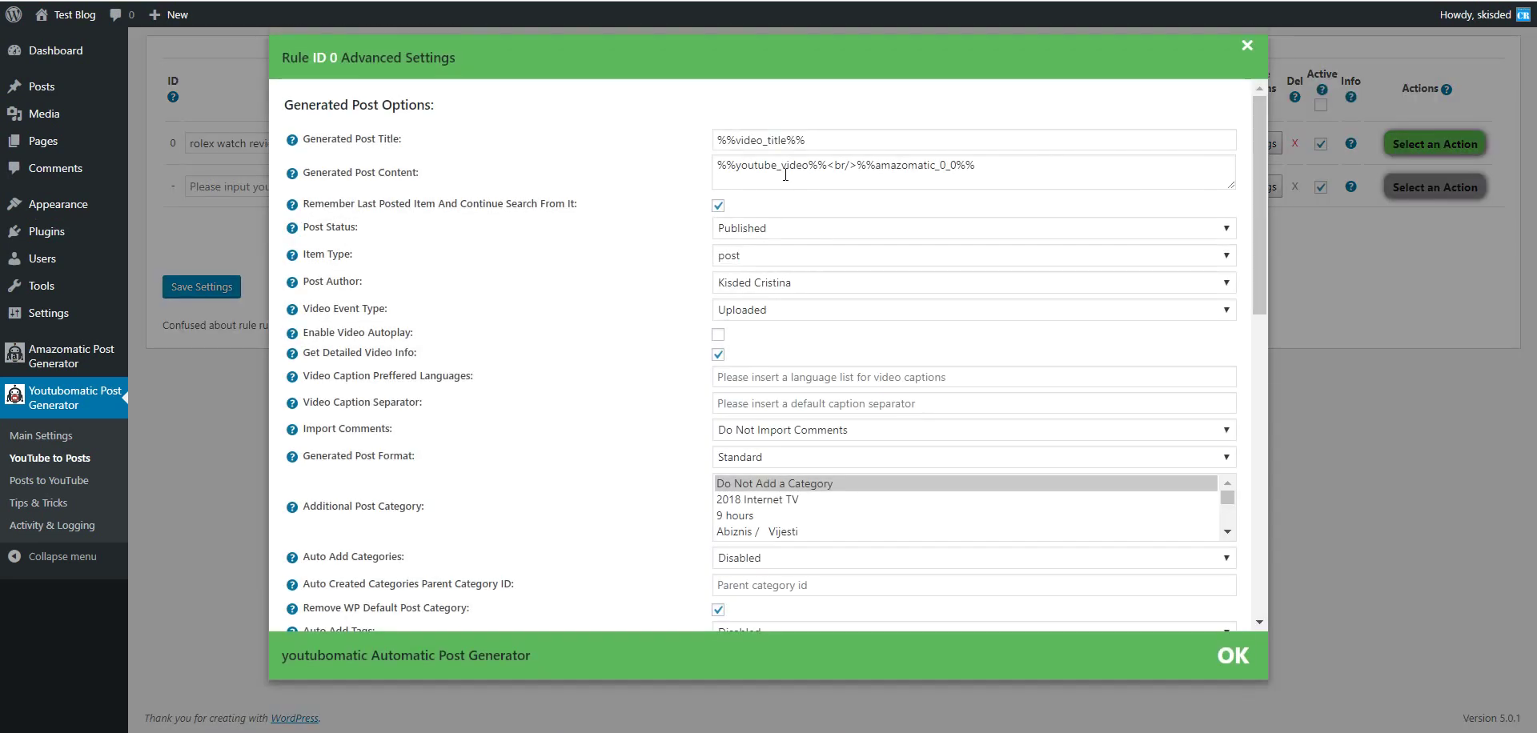
drag(857, 165, 976, 165)
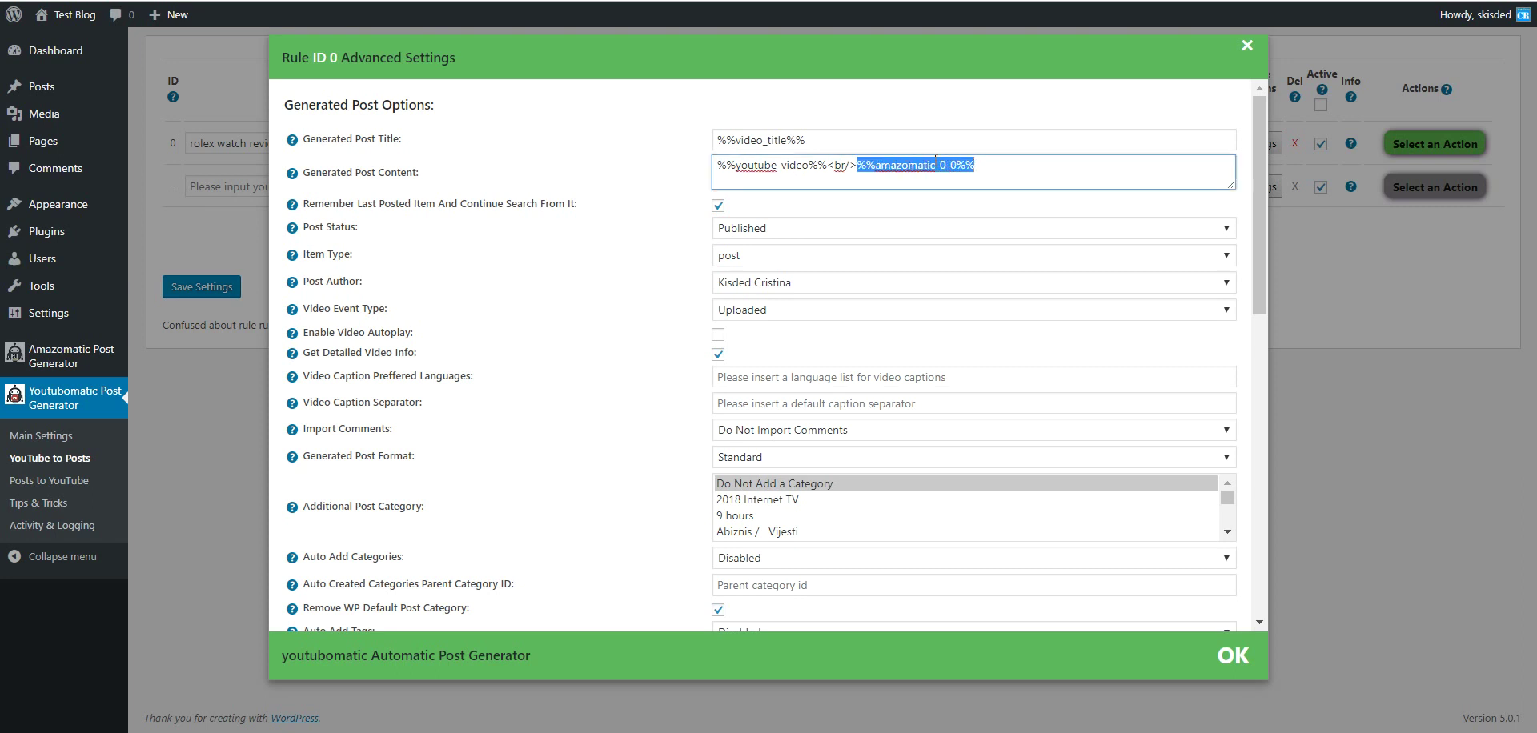
mouse_move(44, 357)
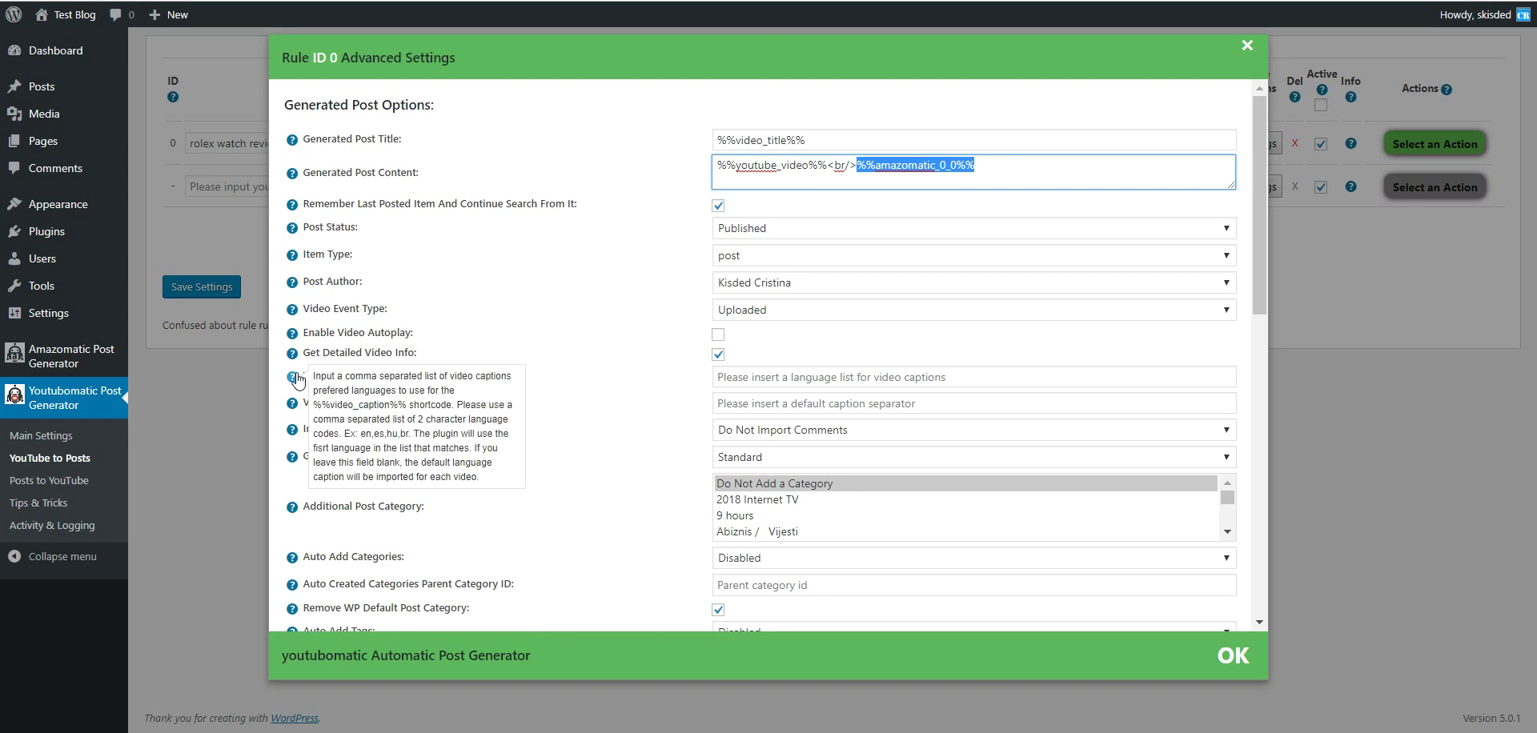
click(193, 378)
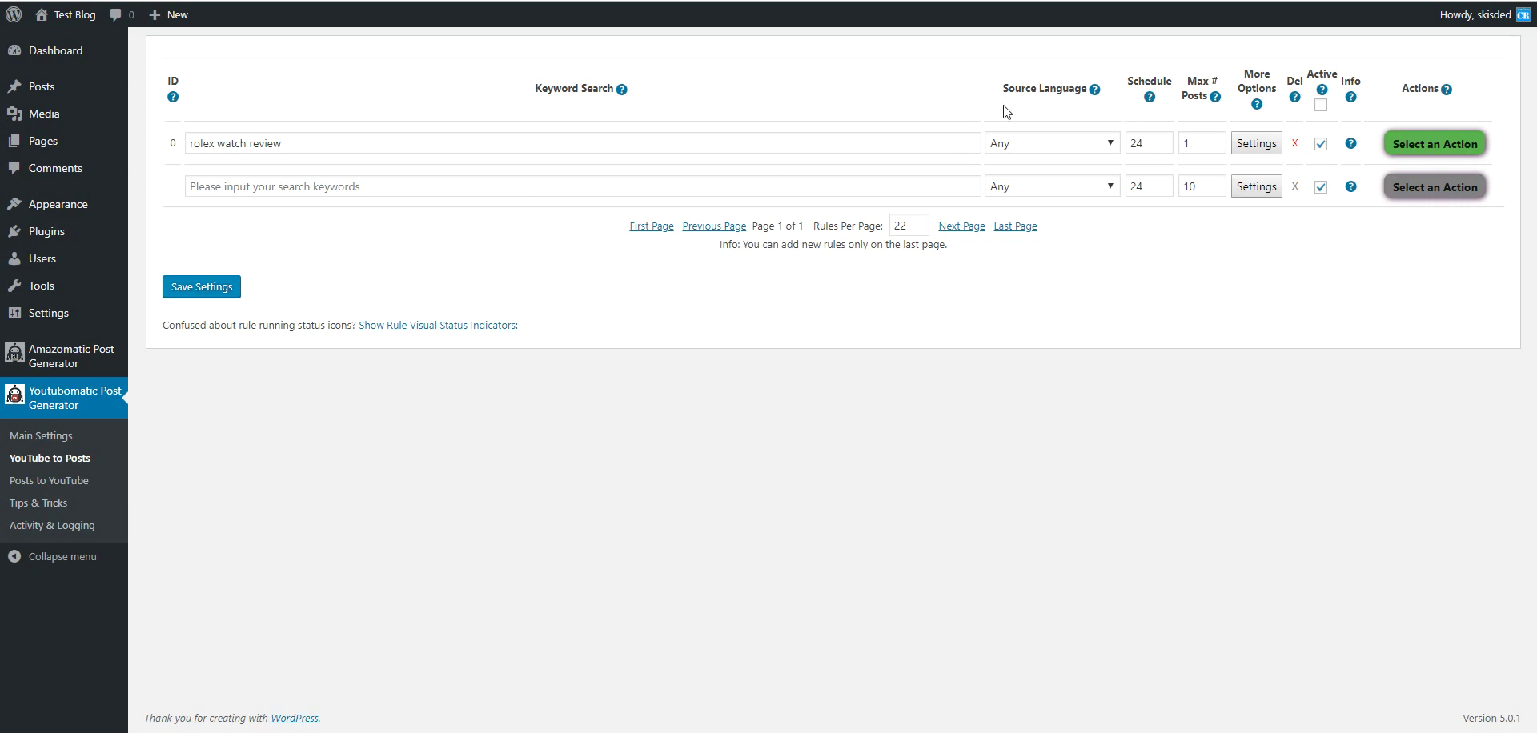
- Save rule 1 with keyword 'test' and Max # Posts 1, then select its Info shortcode
click(515, 184)
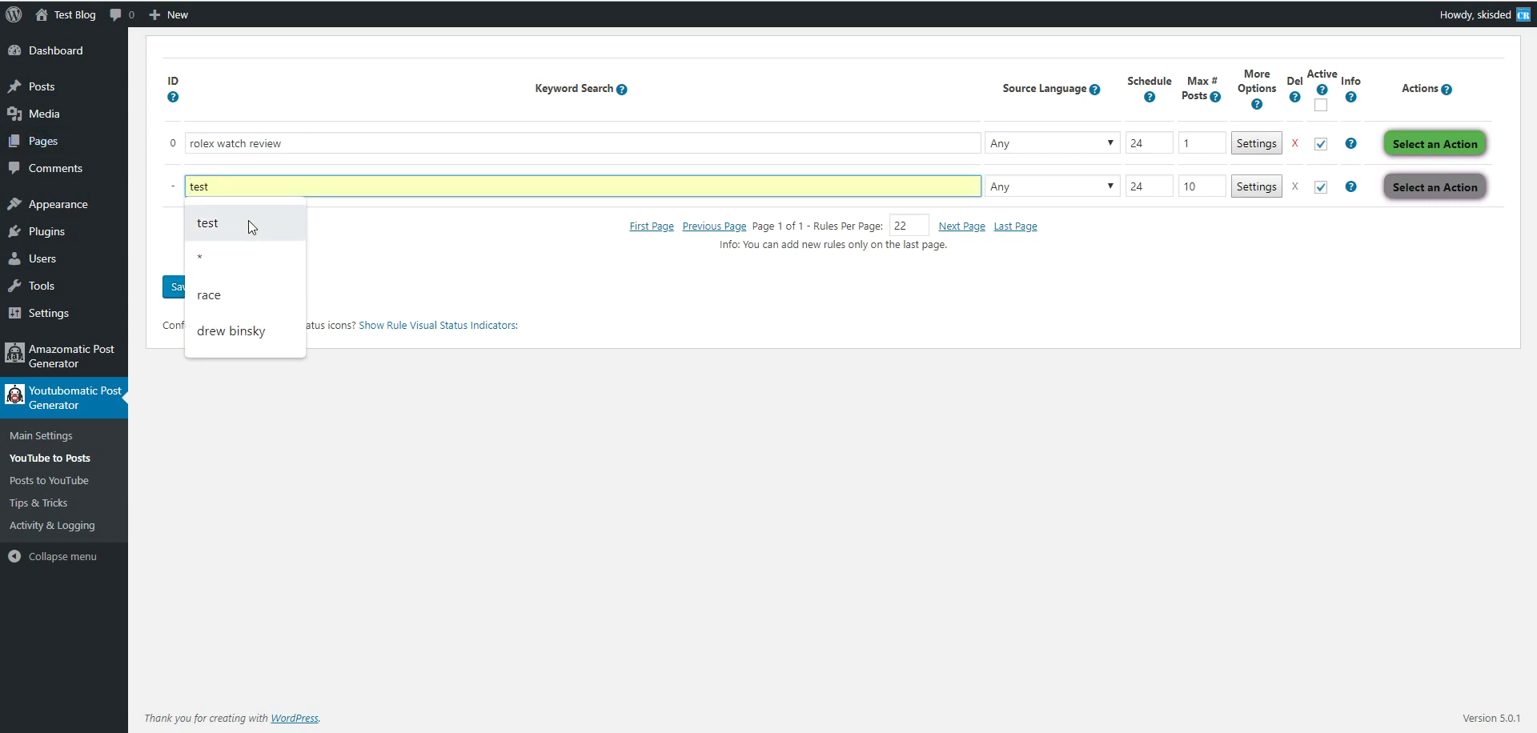
click(278, 232)
double_click(1186, 186)
text(1)
click(201, 286)
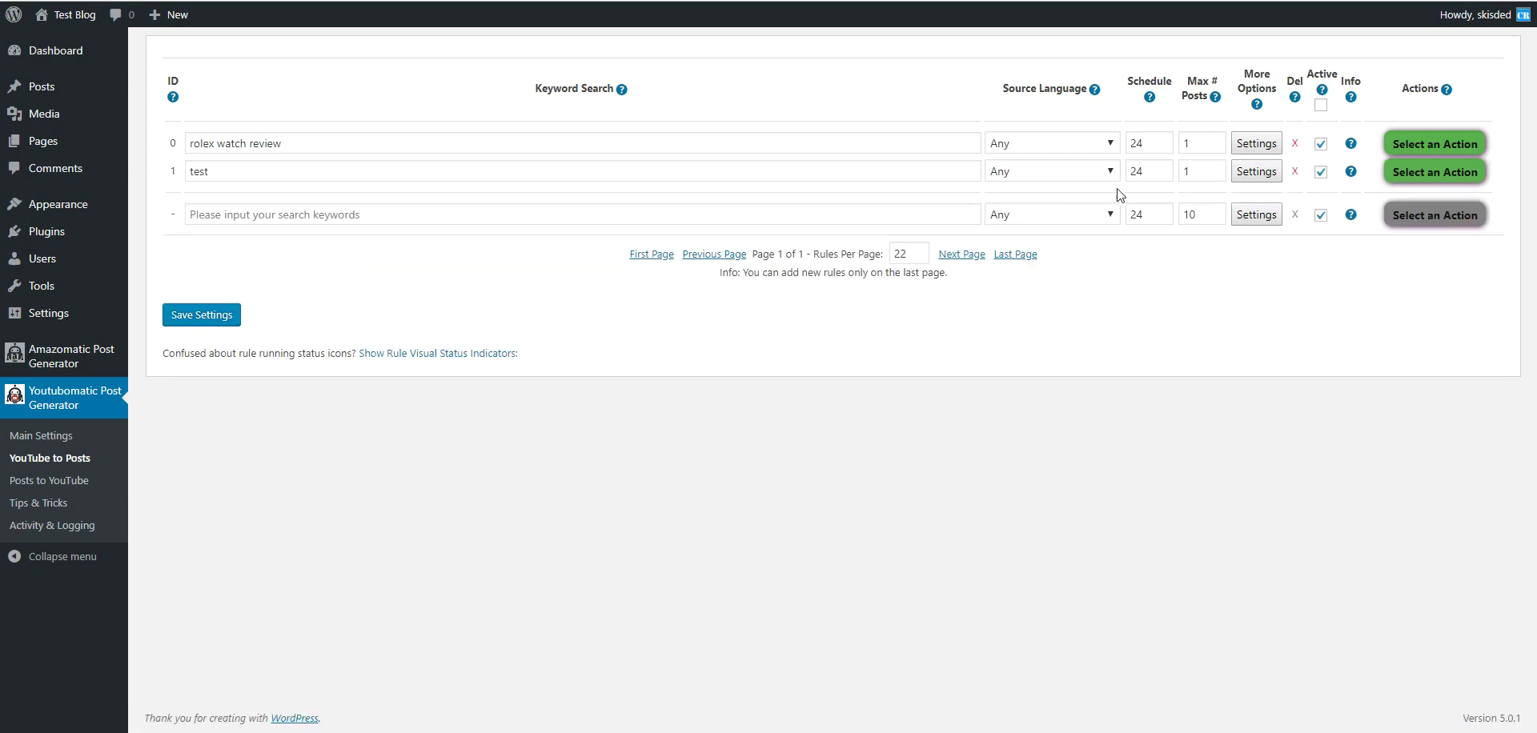
mouse_move(1352, 176)
drag(1375, 200, 1488, 202)
key(ctrl+c)
- In rule 0's post content, replace %%amazomatic_0_0%% with 'Content nesting: <br/>' and rule 1's %%youtubomatic_0_1%% shortcode
click(1237, 147)
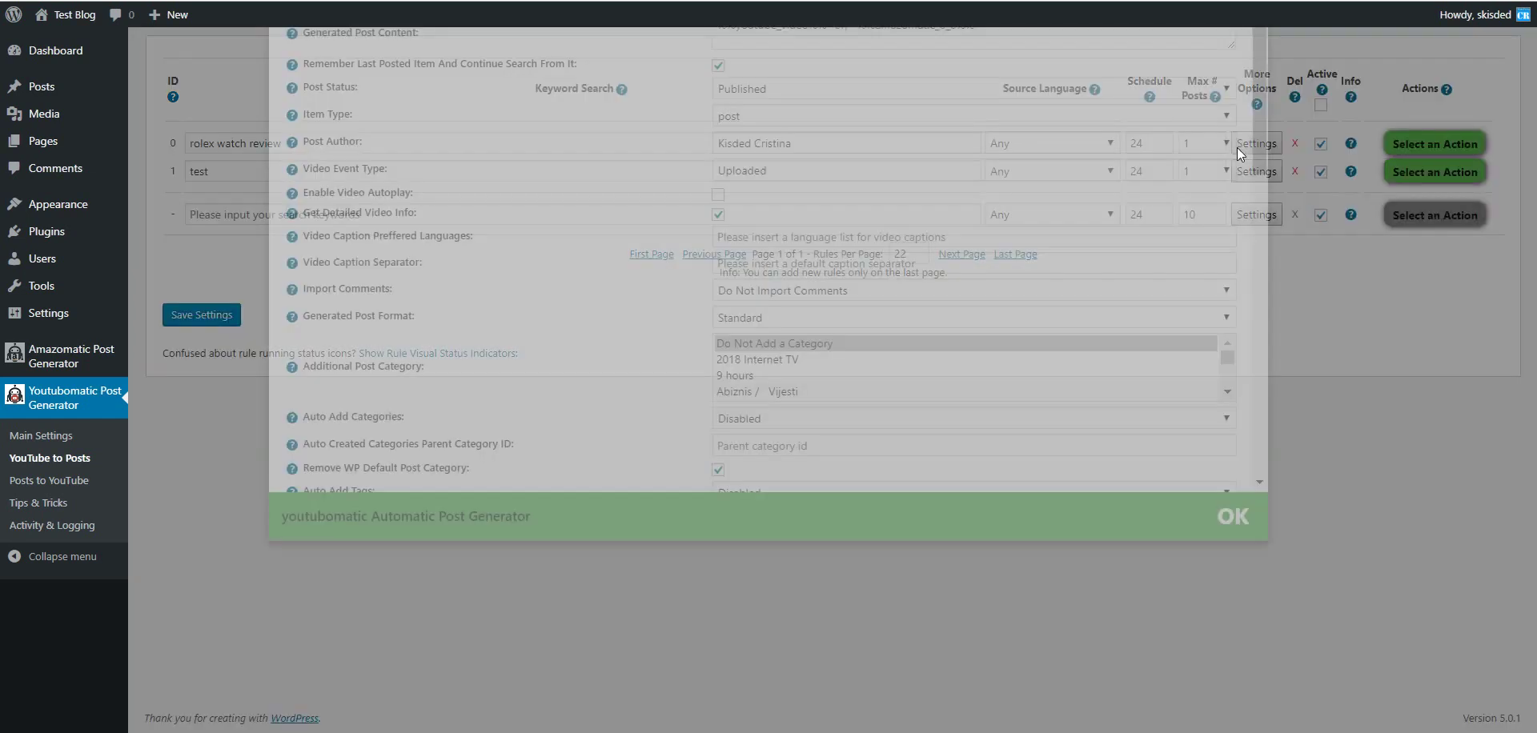
drag(859, 165, 983, 165)
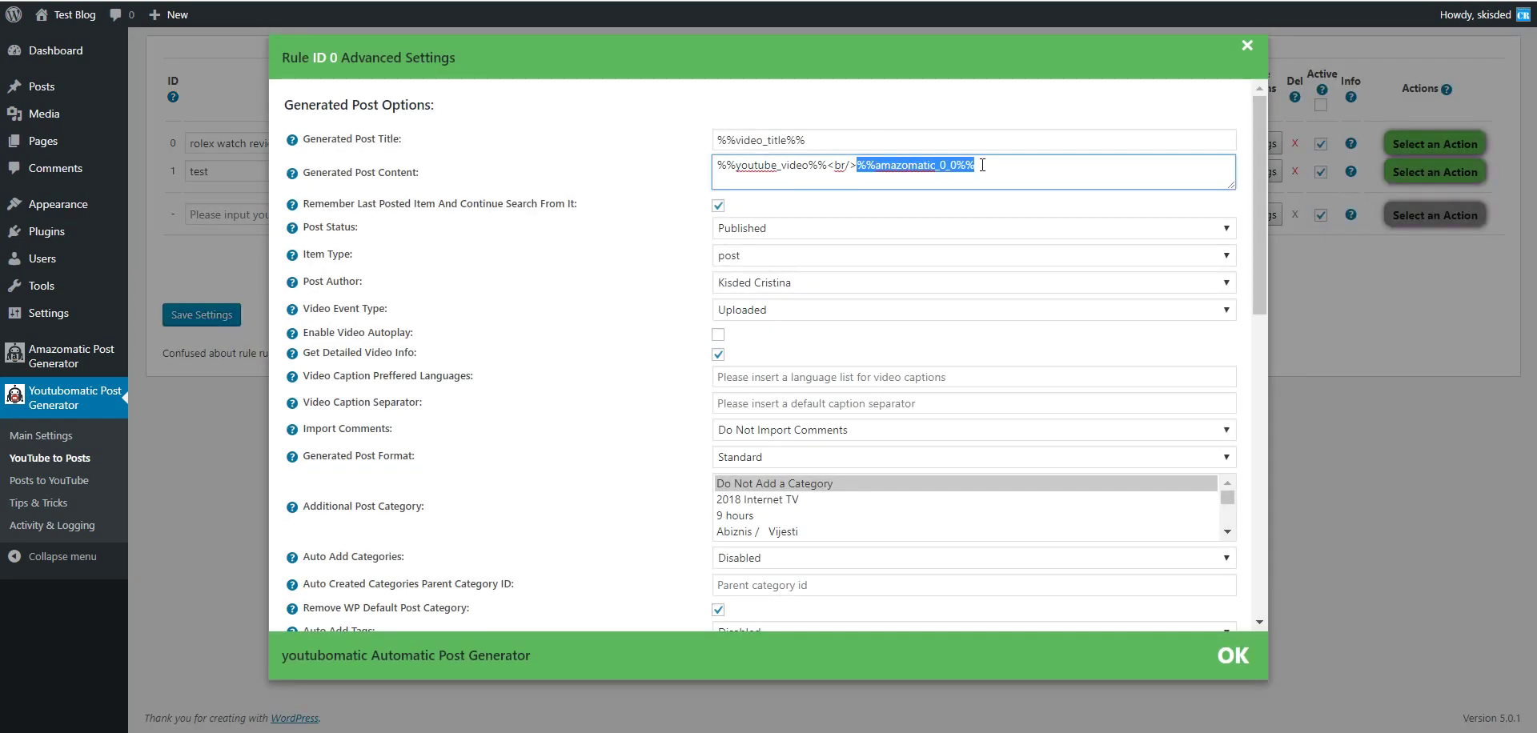
key(ctrl+v)
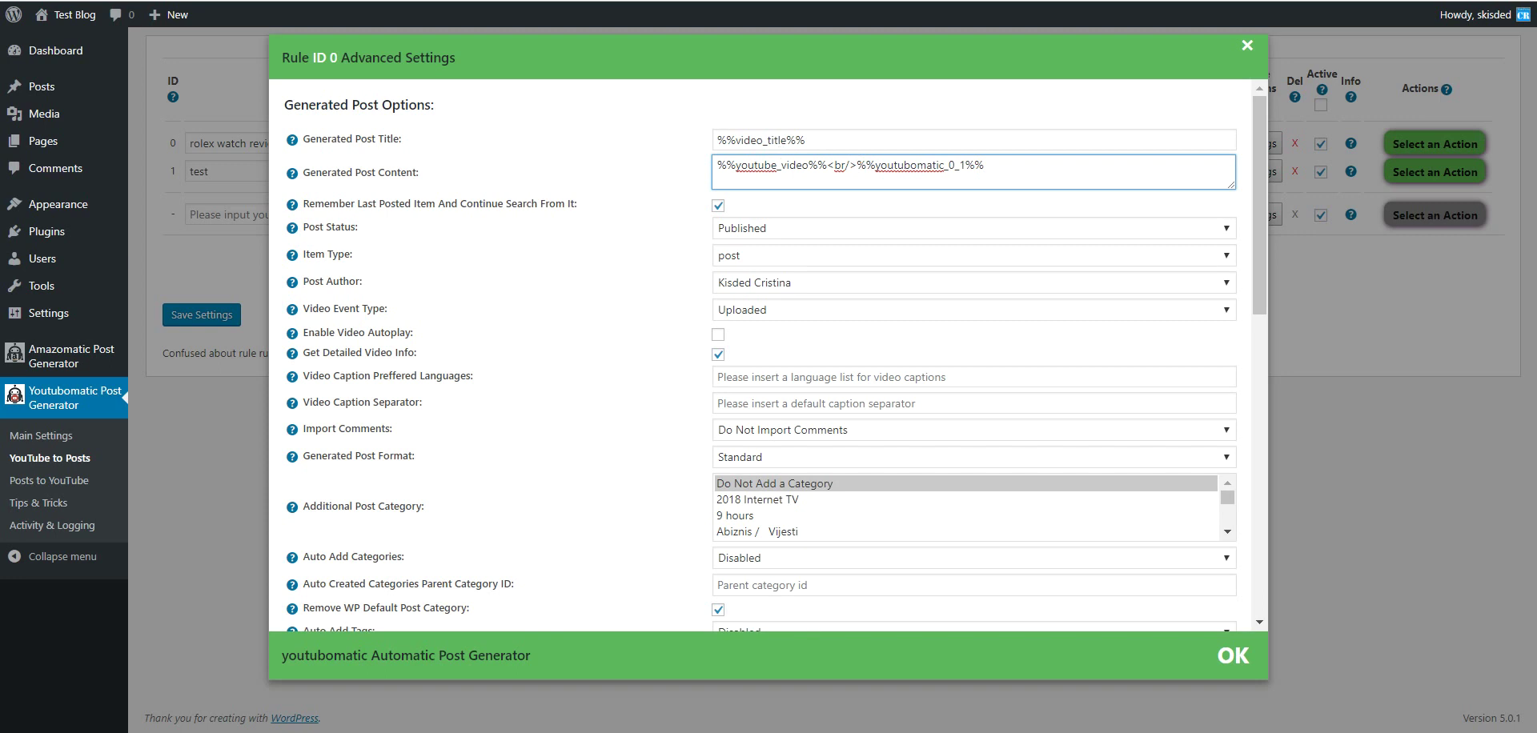
key(Return)
text(Content nesting: <br/>)
key(Return)
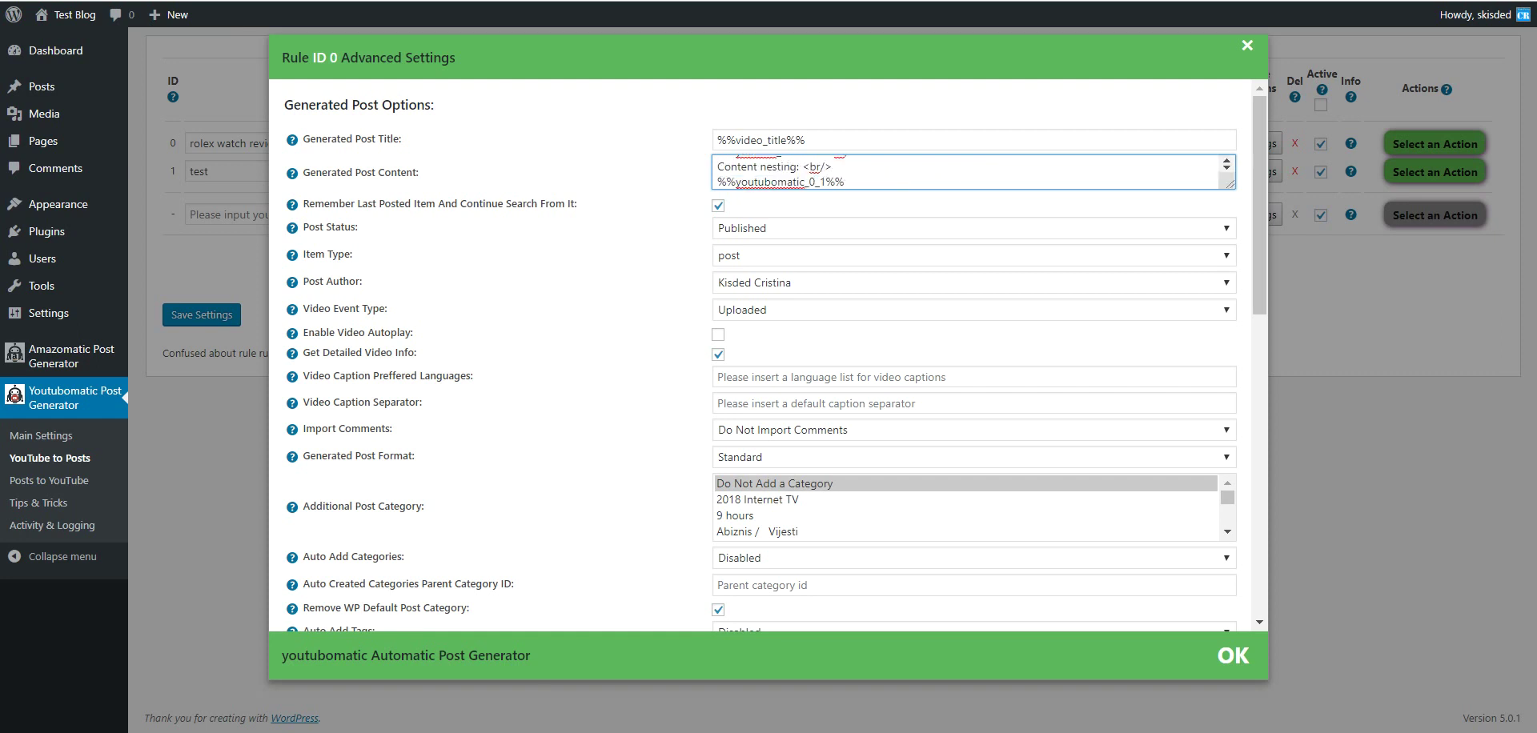
drag(1231, 185, 1231, 290)
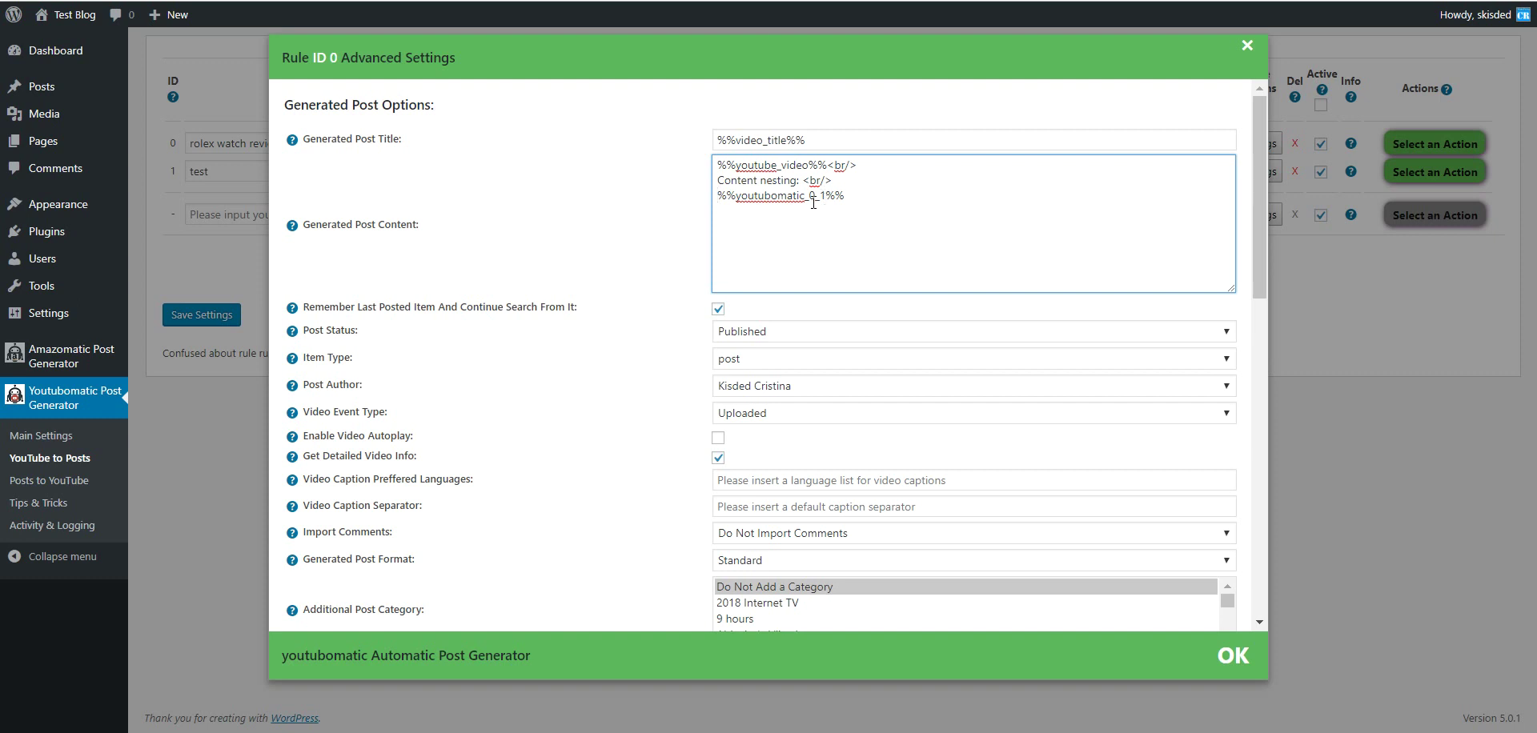
click(1313, 285)
- Check rule 1's video description placeholder, save the rules, and deactivate rule 1
click(1242, 170)
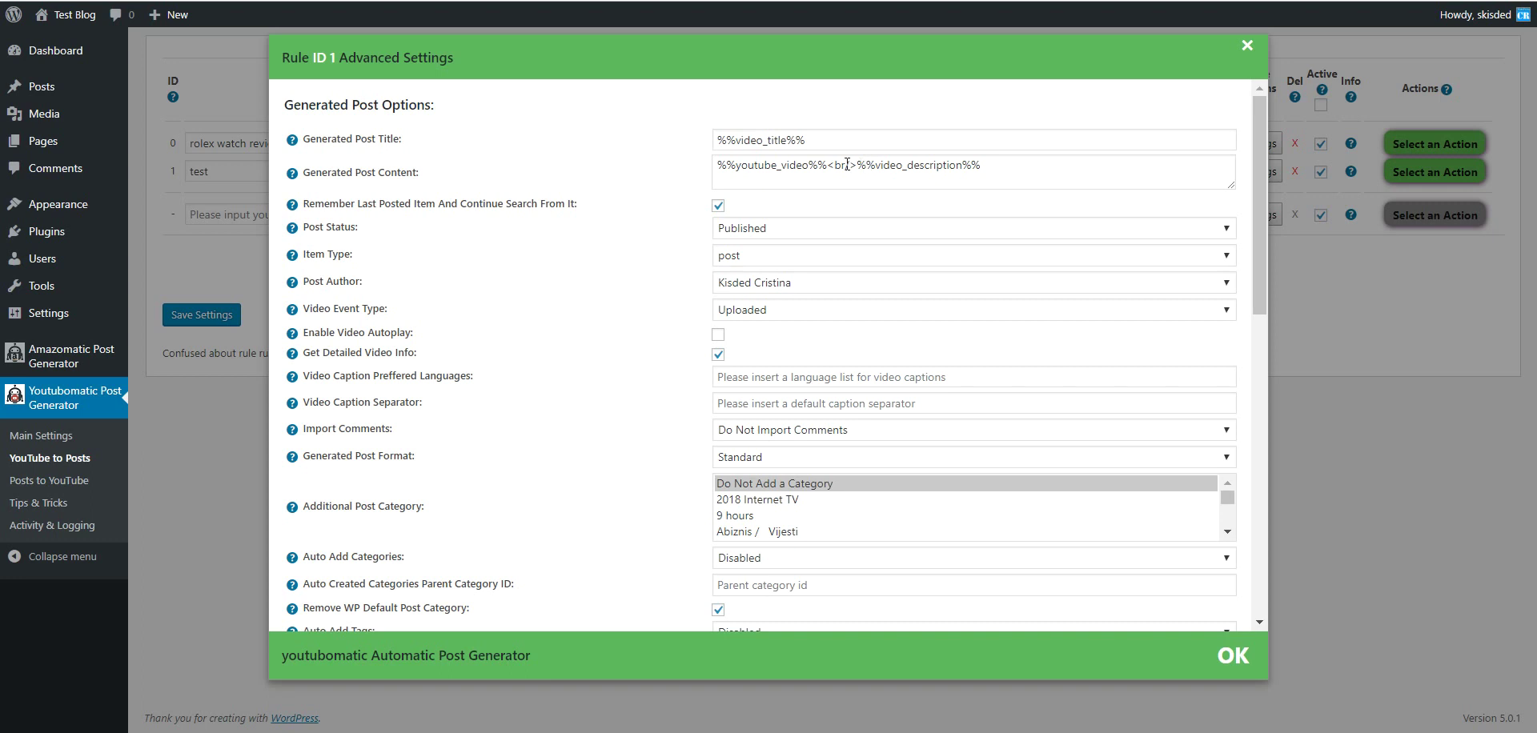
drag(857, 165, 1007, 165)
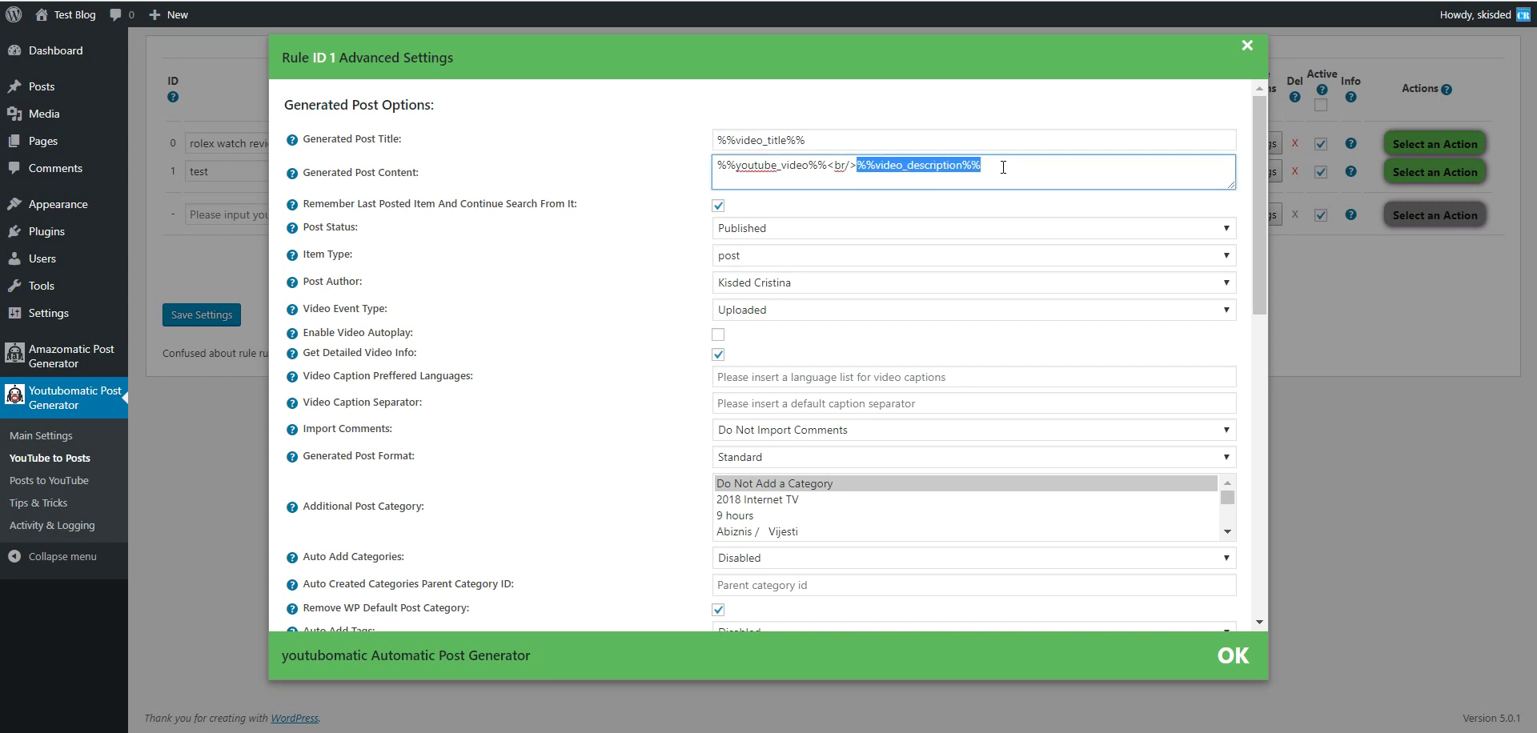
click(192, 314)
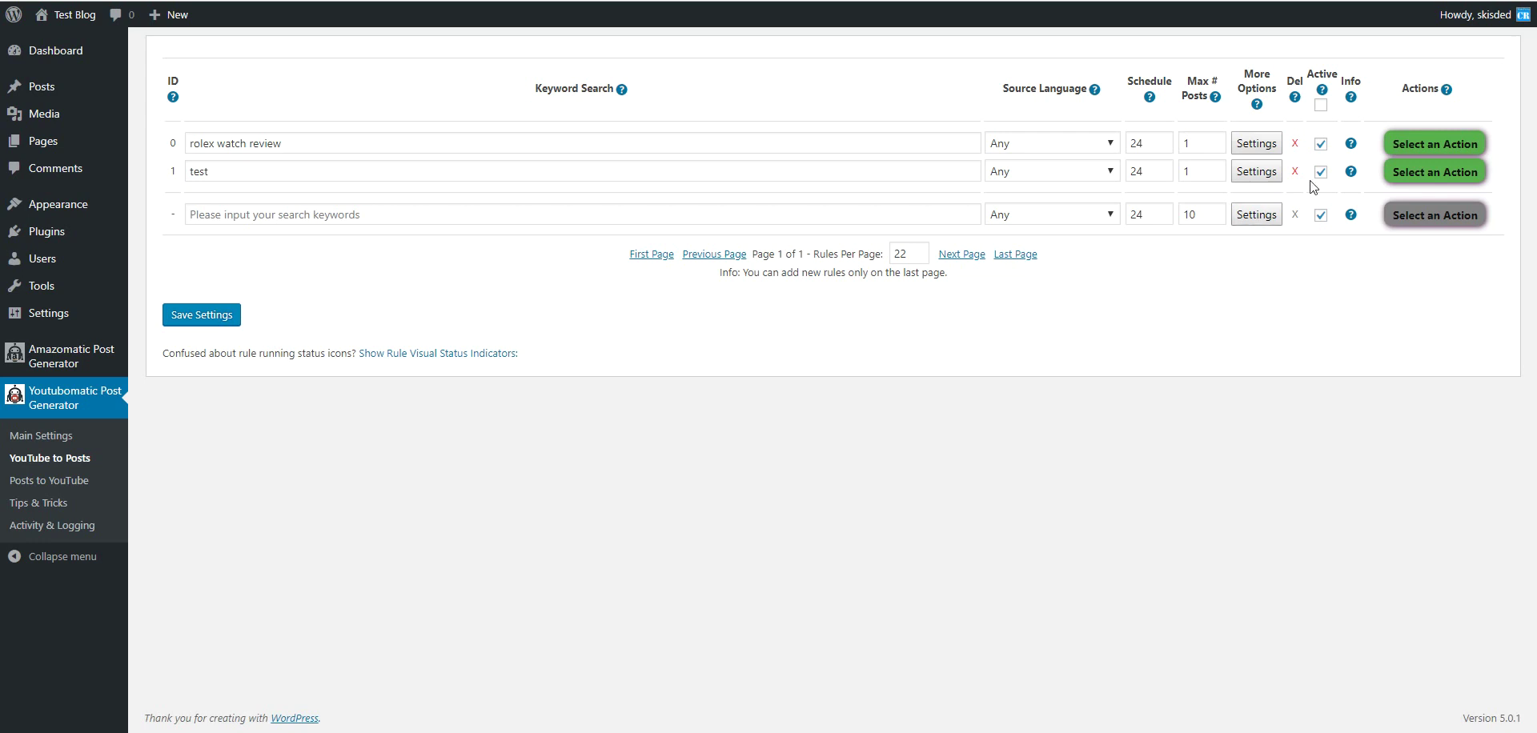
click(202, 314)
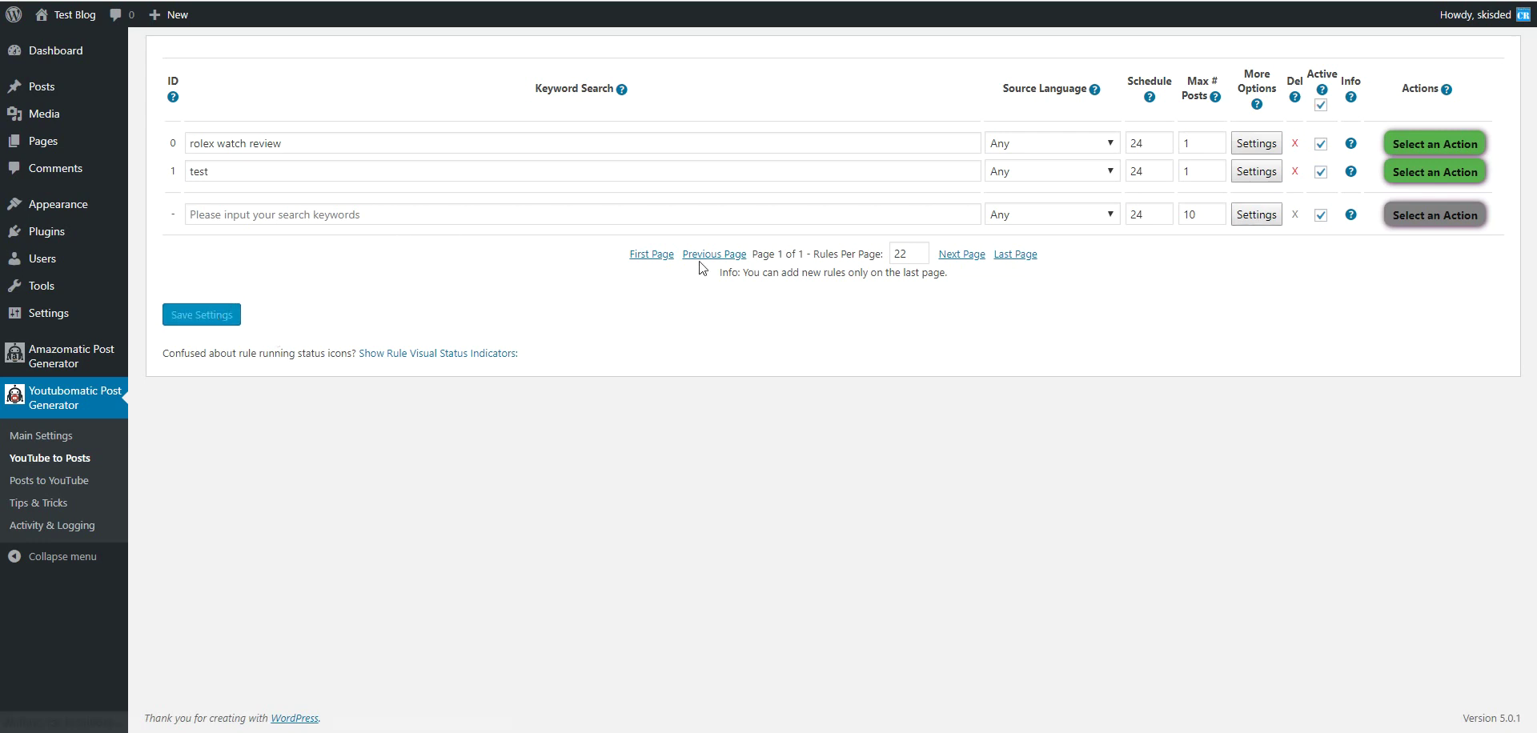
click(1321, 172)
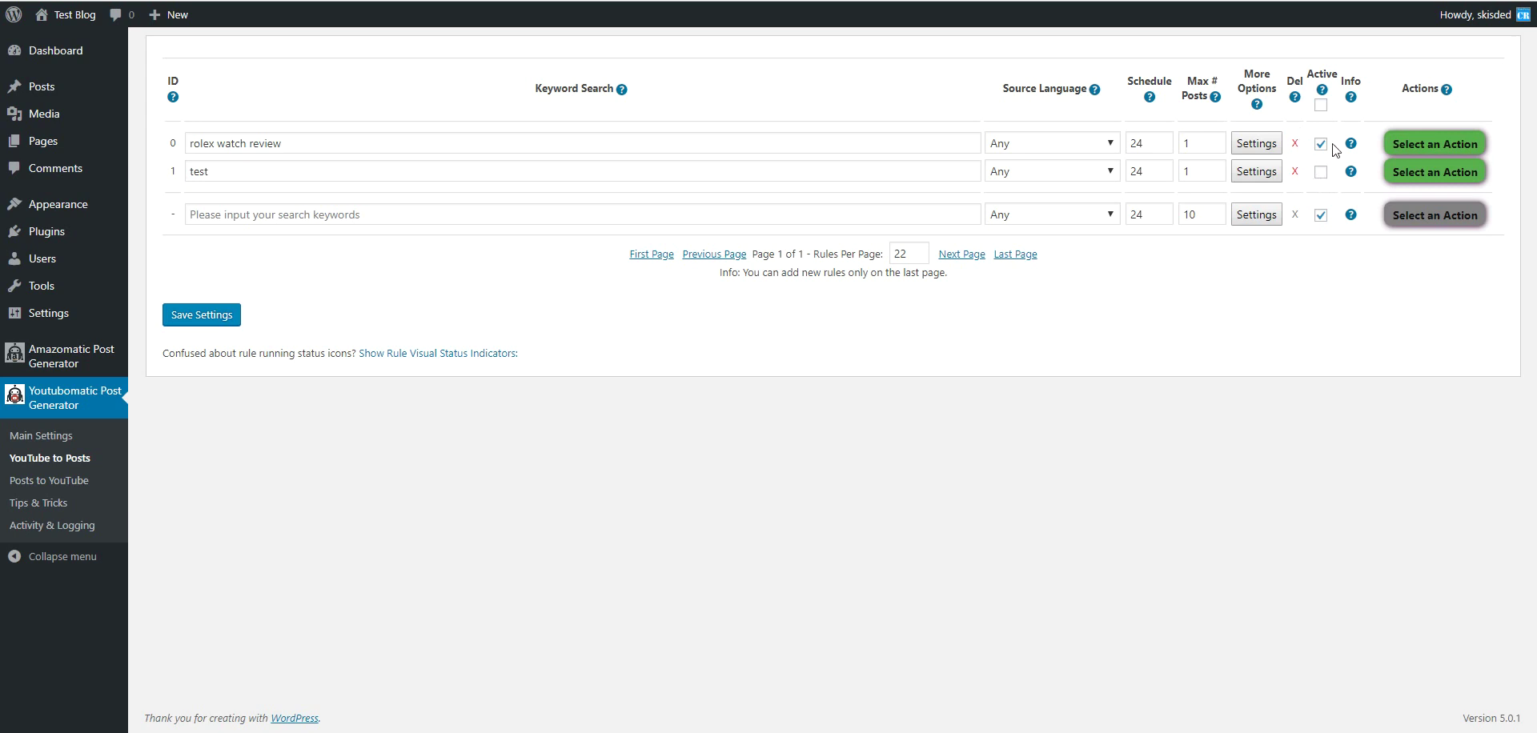
- Run rule 0 now and confirm
click(1400, 147)
click(1412, 176)
key(Return)
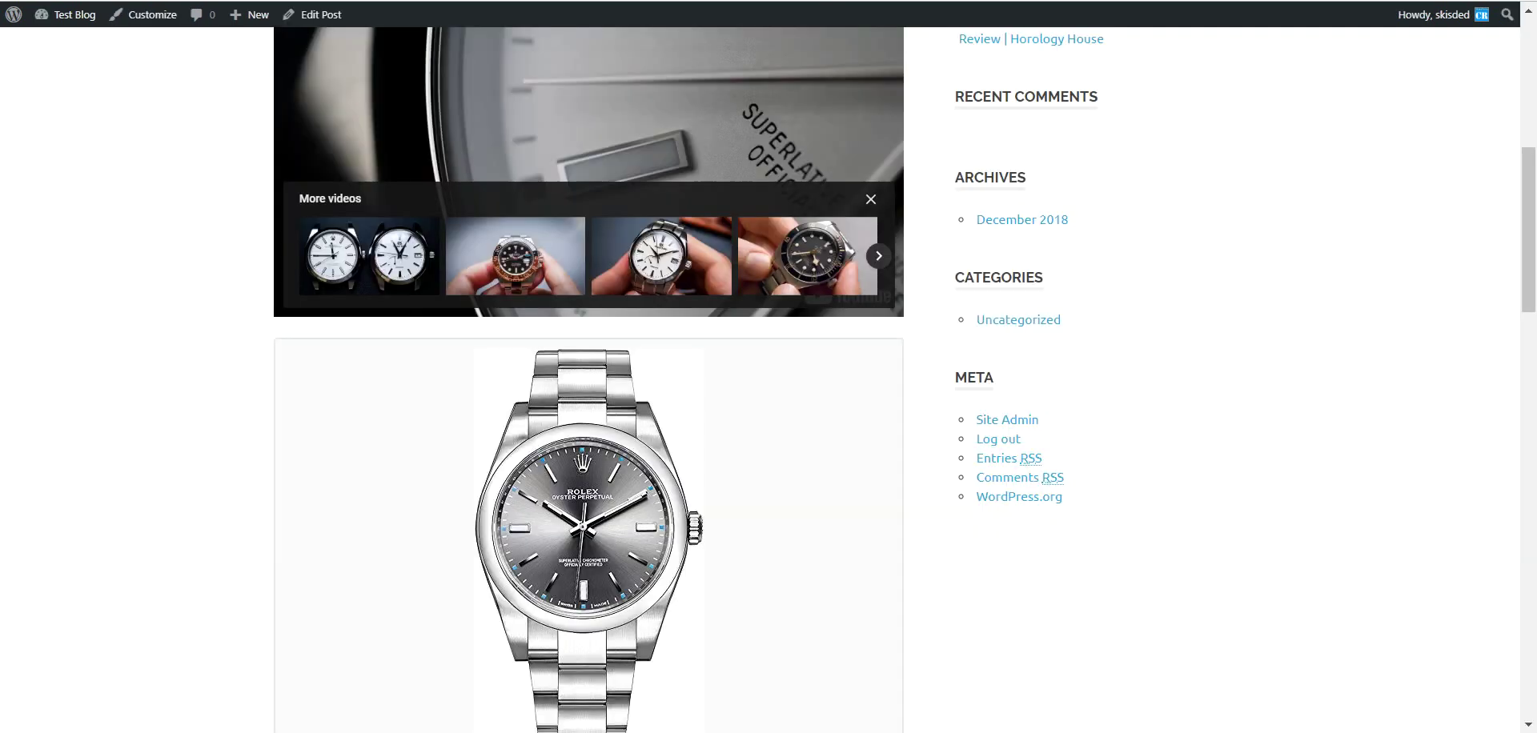
- From the Test Blog homepage, open the Rolex Submariner post and scroll through its nested video
scroll(940, 232, up, 7)
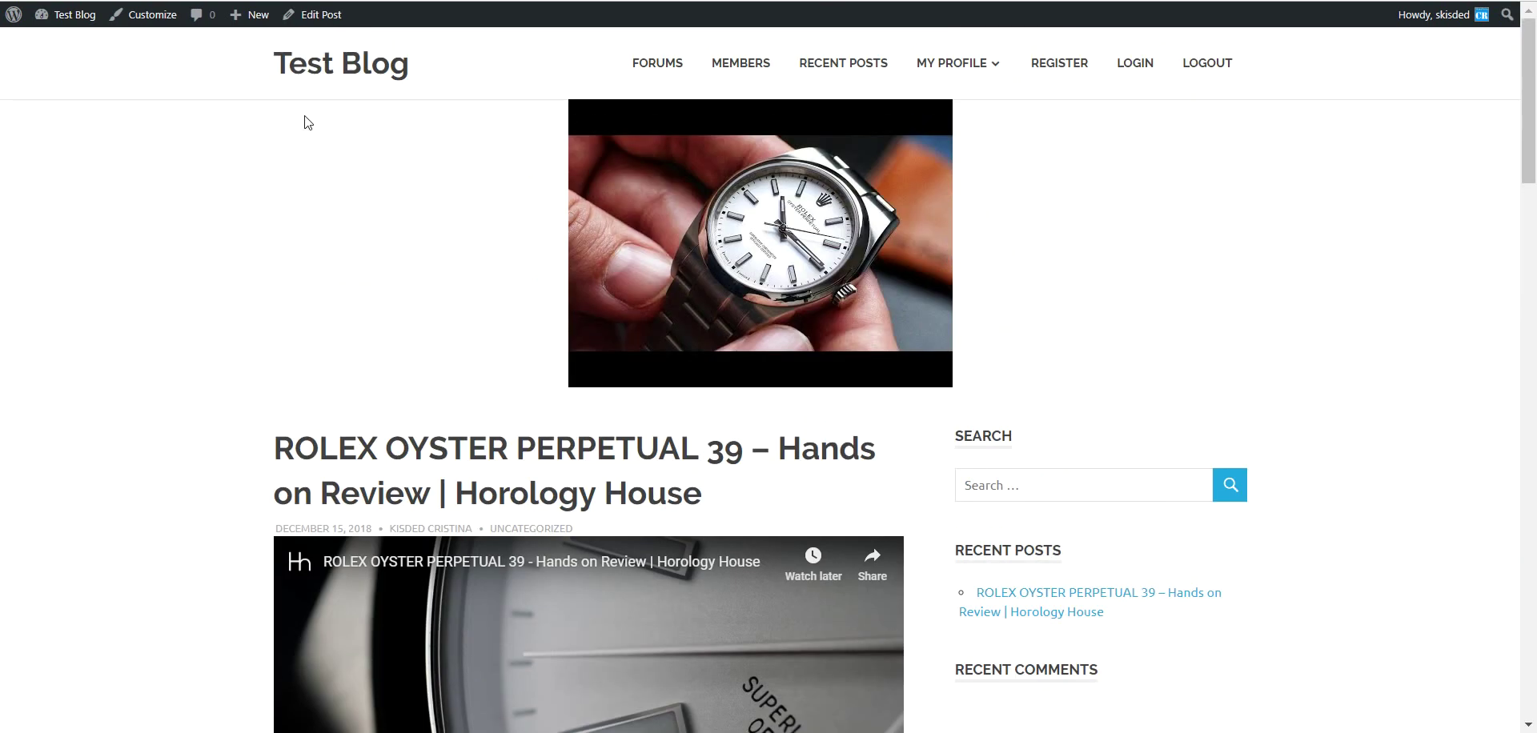
click(344, 70)
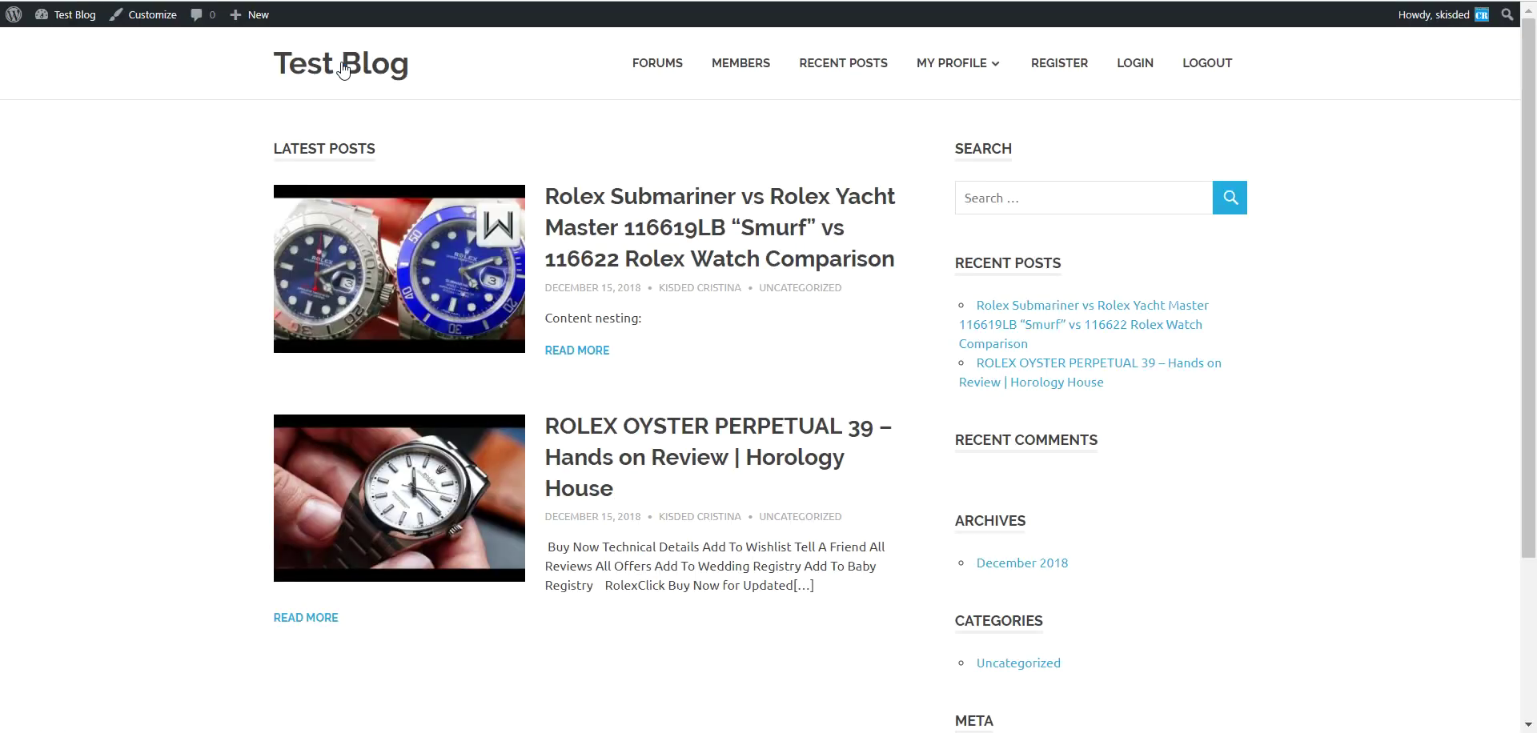
click(632, 196)
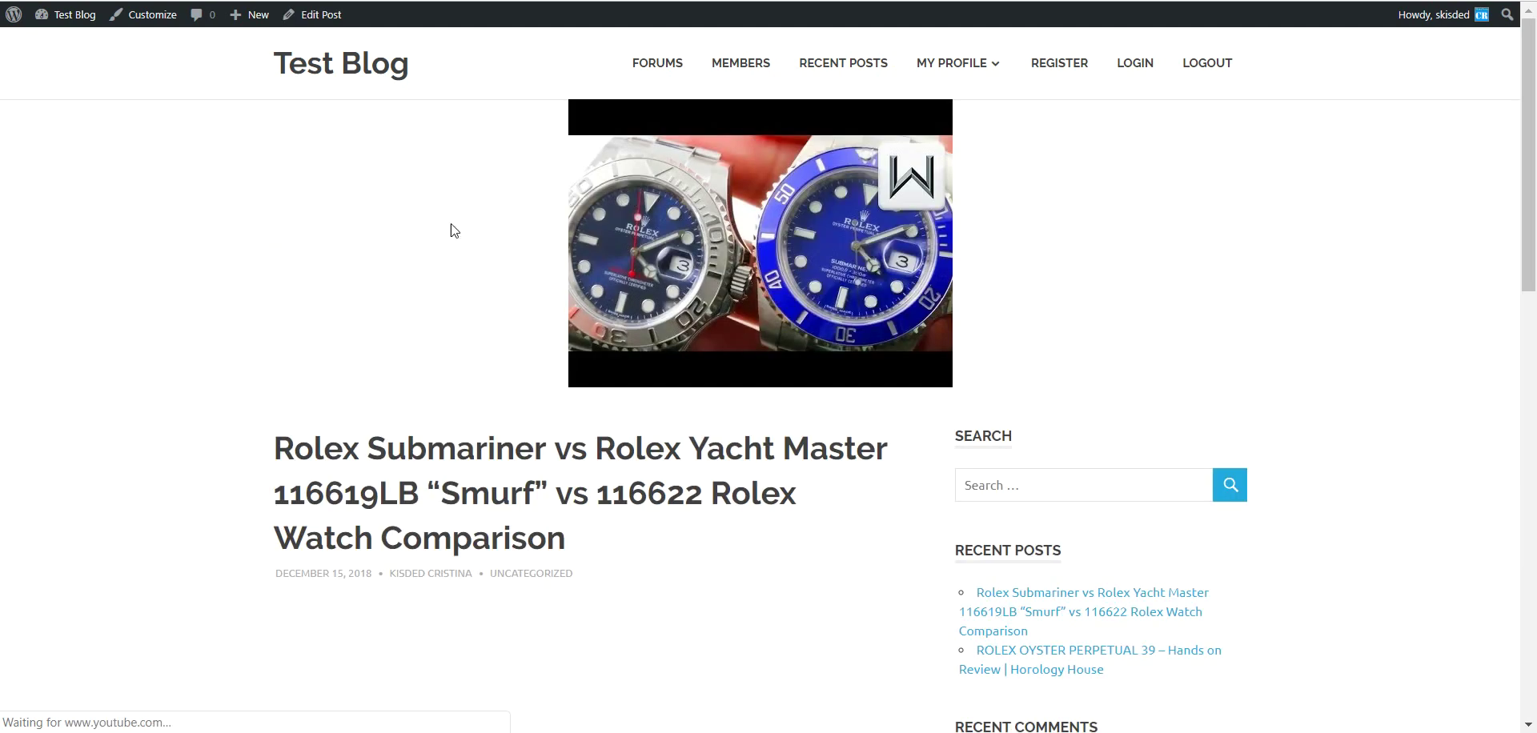
scroll(364, 214, down, 10)
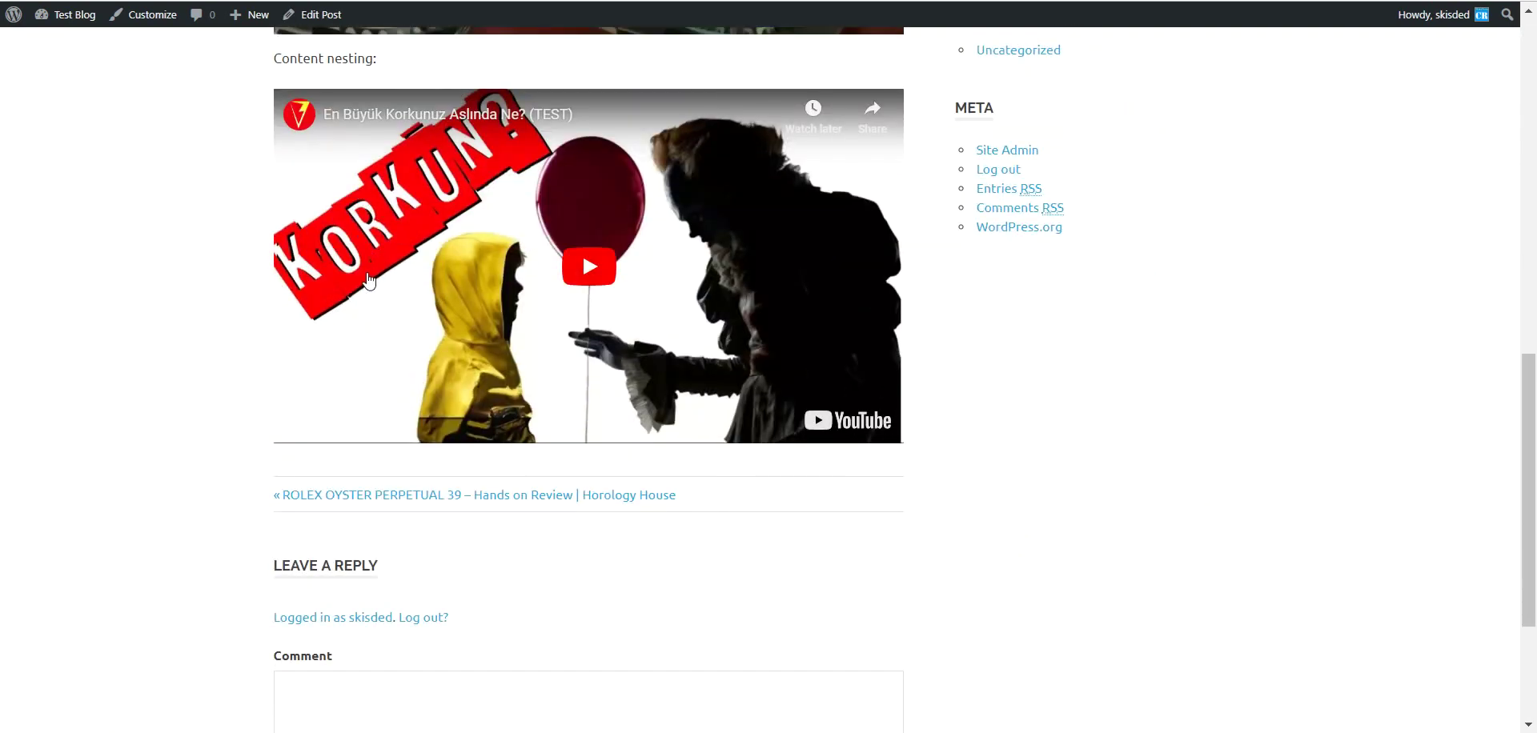
scroll(364, 215, up, 5)
scroll(376, 240, down, 5)
scroll(381, 263, up, 5)
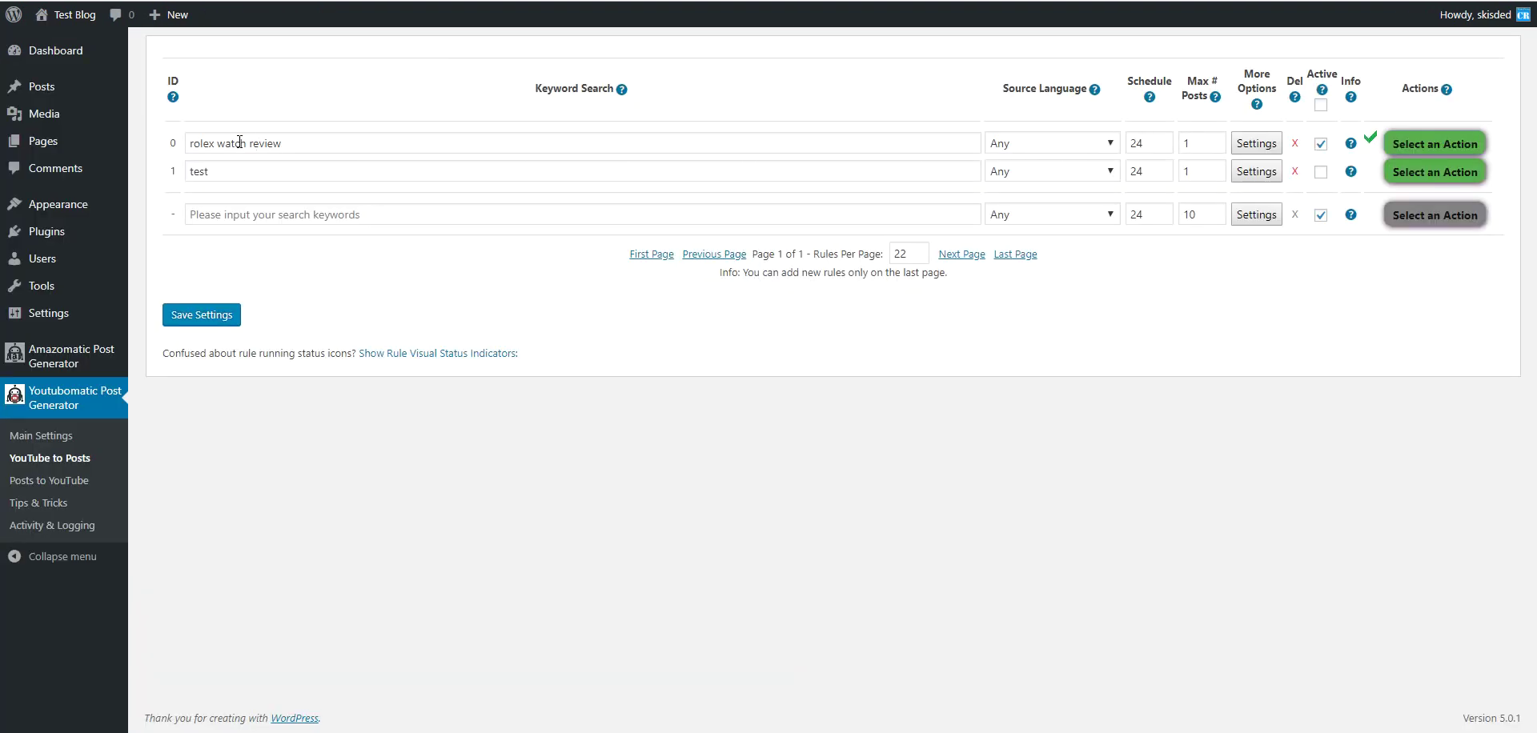
- Back on the Youtubomatic rules page, select the keyword 'watch' in rule 0 and scroll down
double_click(239, 142)
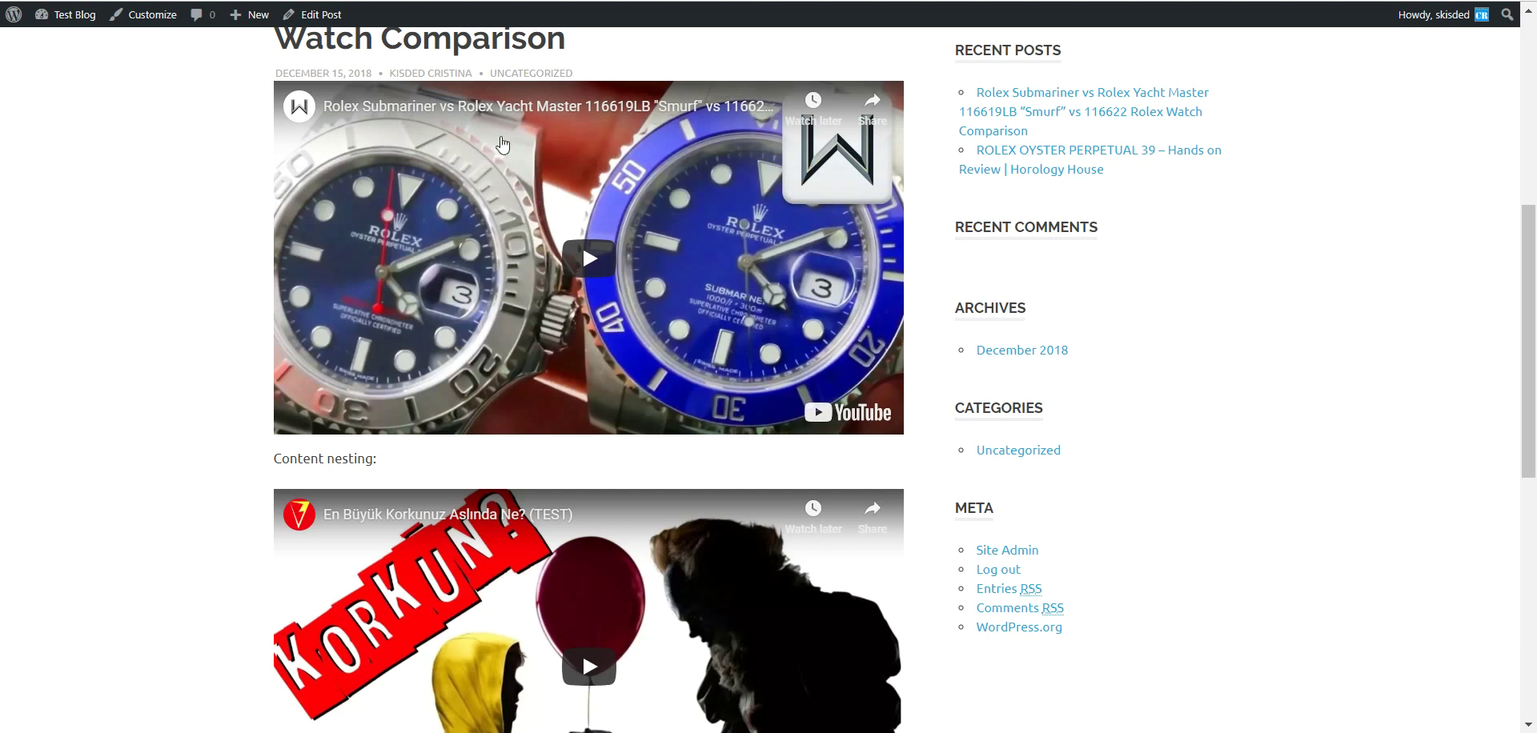
scroll(470, 220, down, 3)
scroll(470, 220, down, 1)
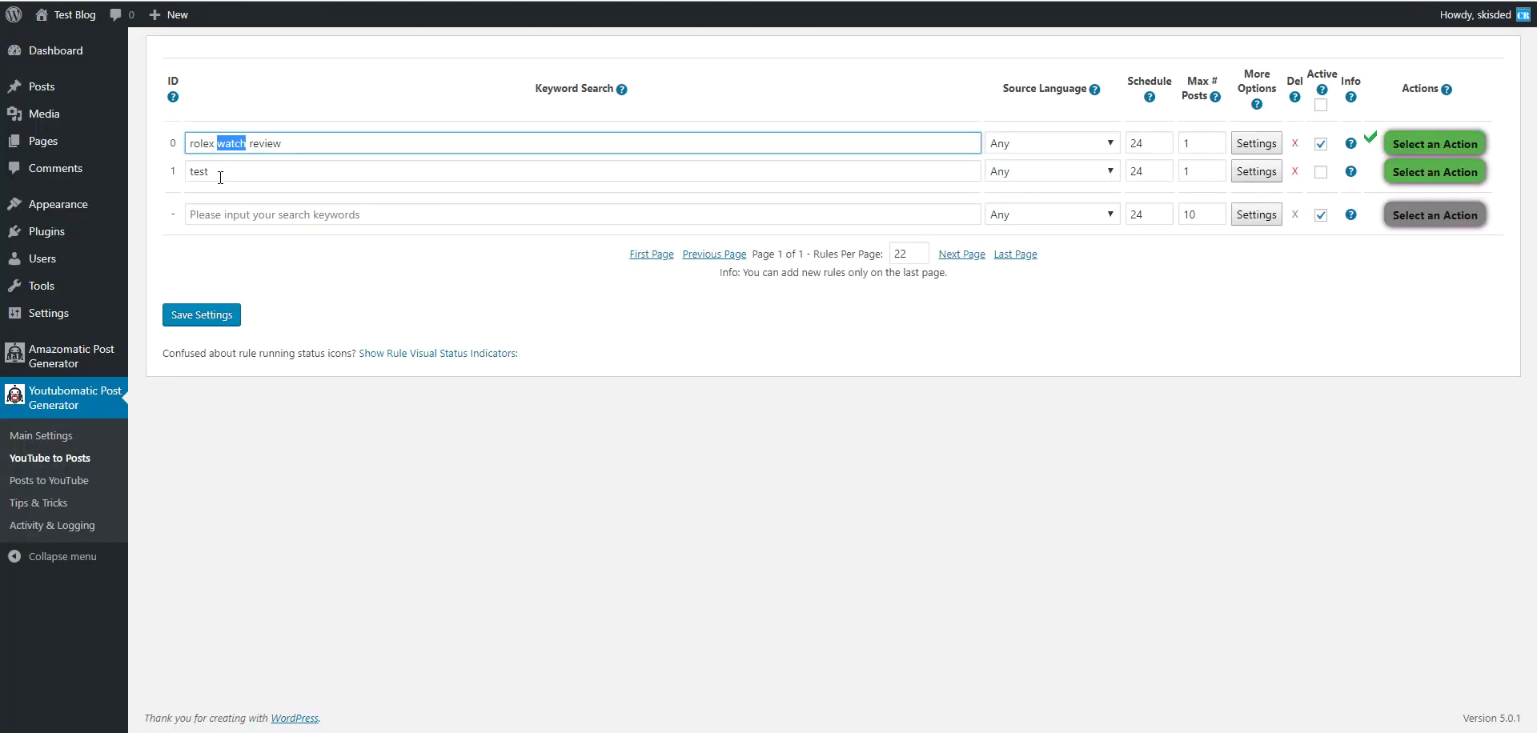
double_click(216, 170)
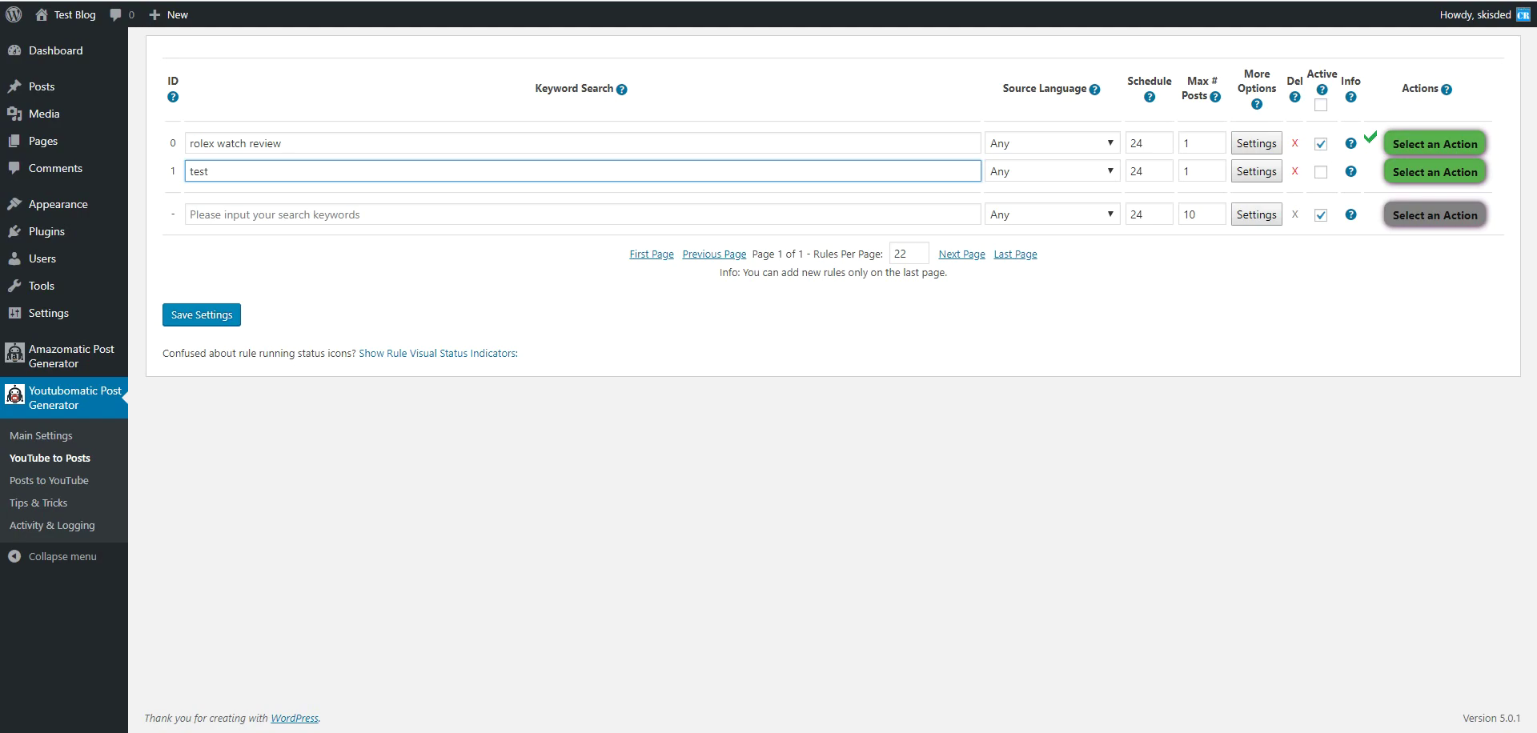
key(ctrl+t)
text(mega)
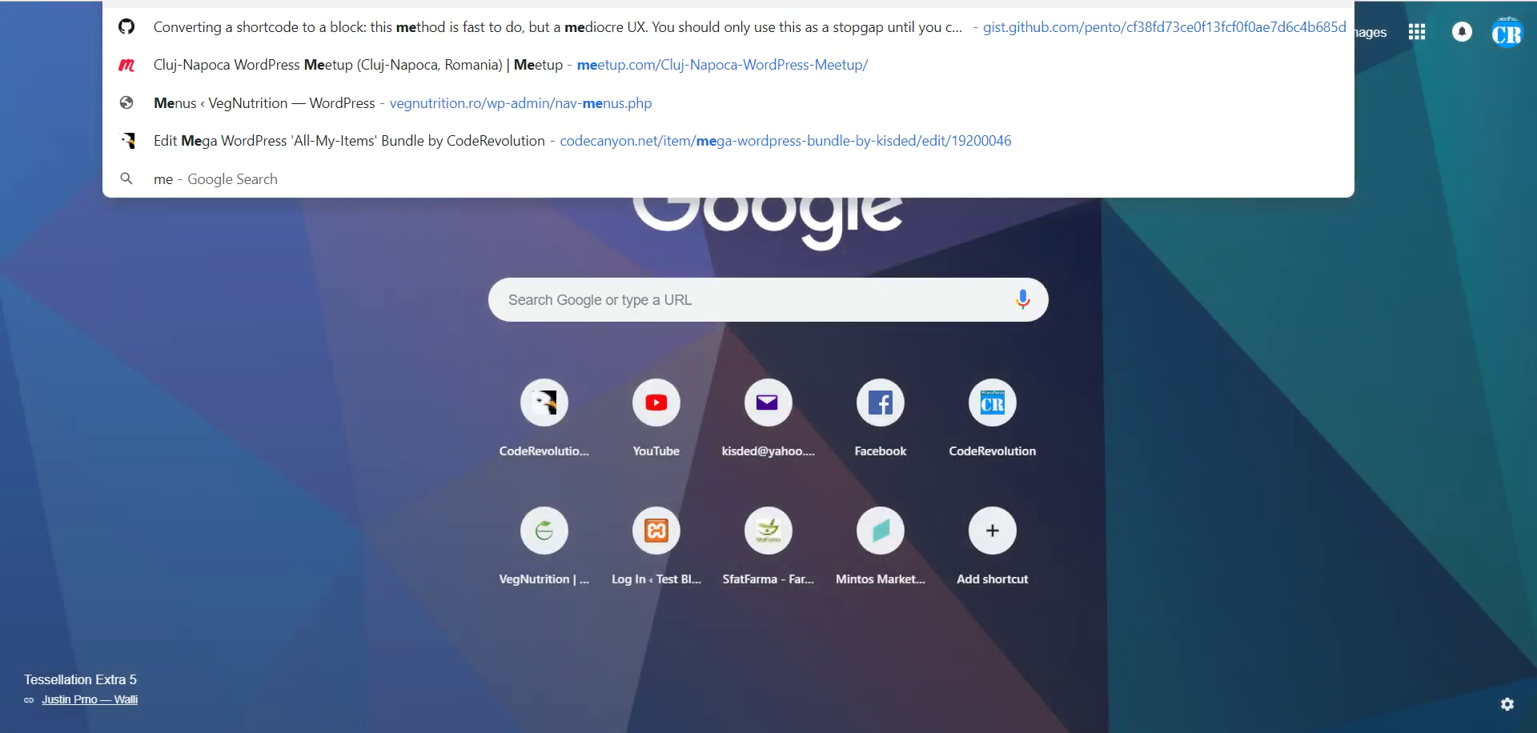
text( coderev)
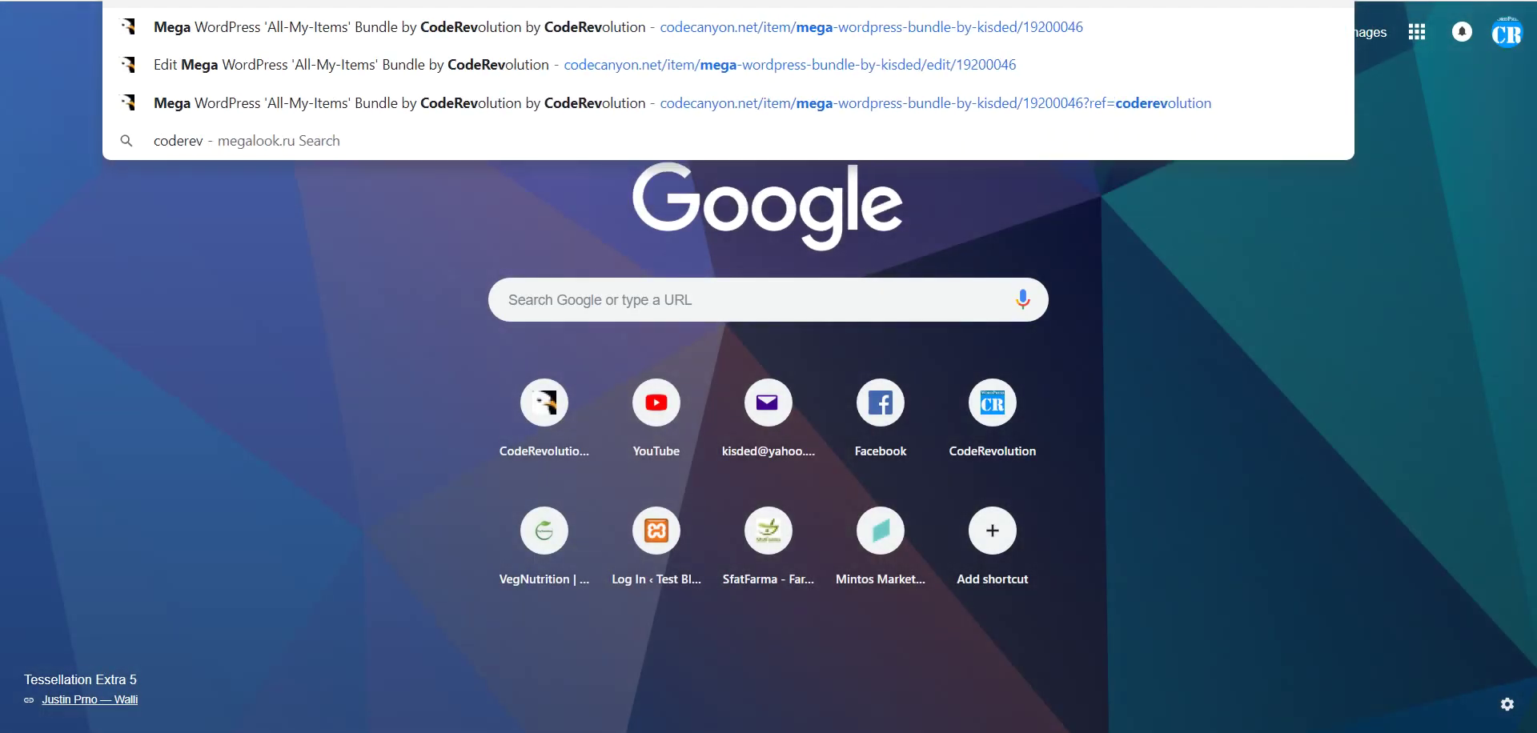
click(356, 39)
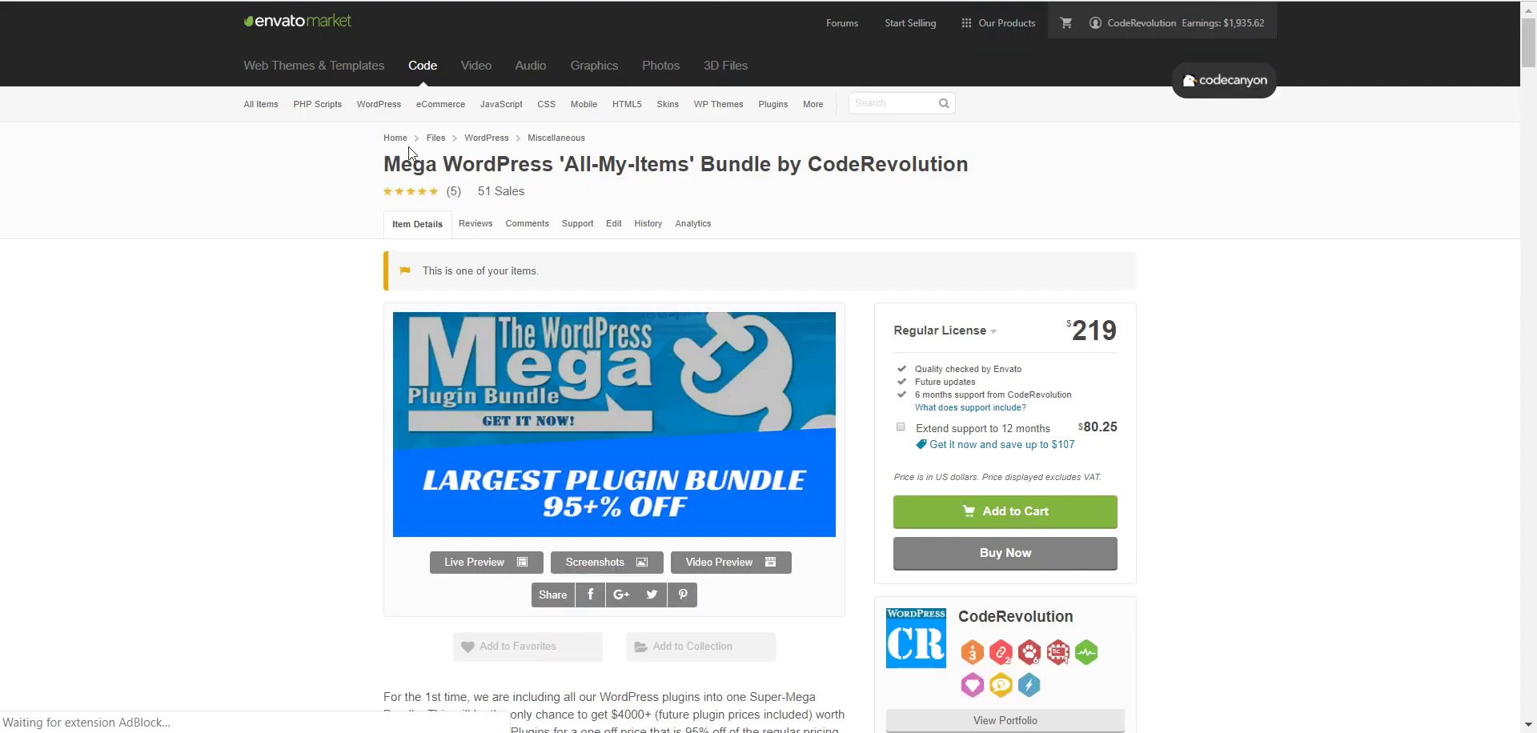
drag(1523, 38, 1499, 229)
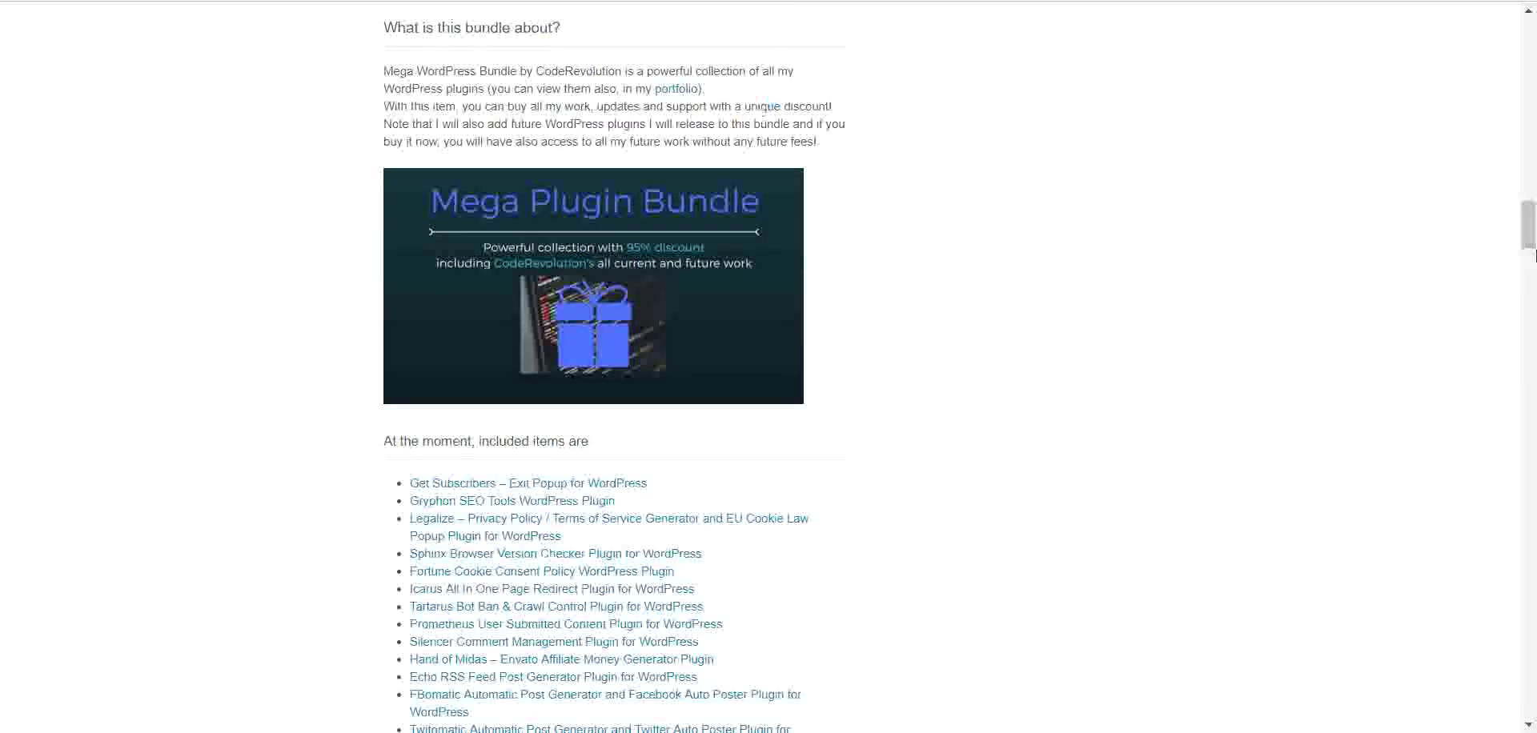